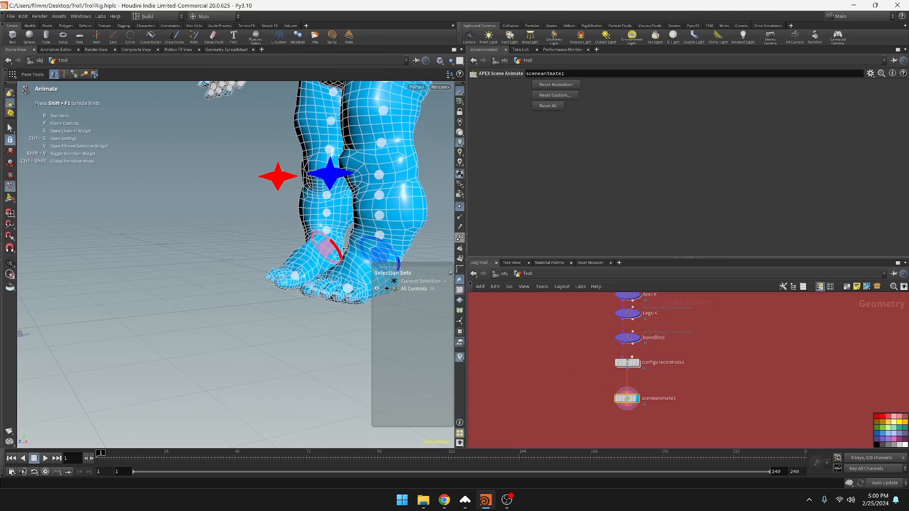
Test-move the blue knee control in front of the troll's leg and undo the move
left_click_drag(251, 334, 323, 303, "alt")
middle_click_drag(323, 303, 322, 225, "alt")
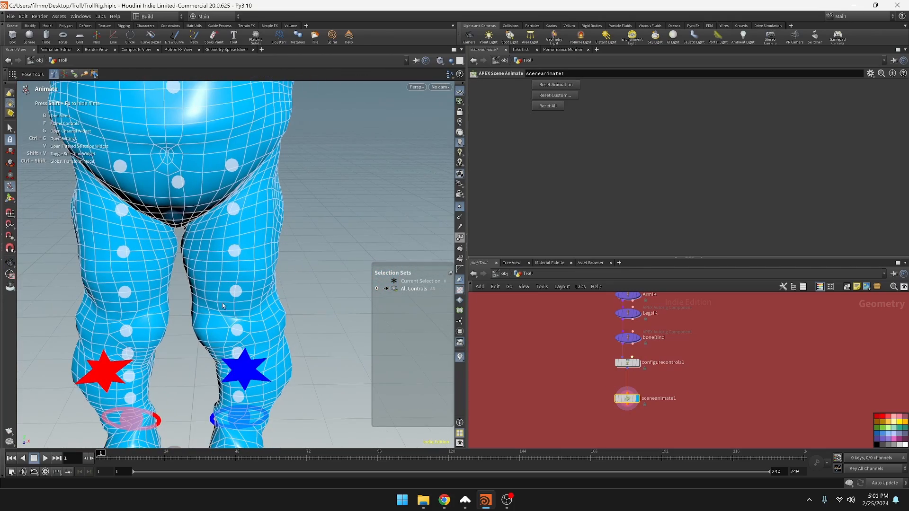
mouse_move(223, 306)
left_mouse_down("alt")
mouse_move(236, 313)
mouse_move(203, 326)
mouse_move(246, 296)
mouse_move(235, 304)
left_mouse_up("alt")
middle_click_drag(235, 284, 258, 337, "alt")
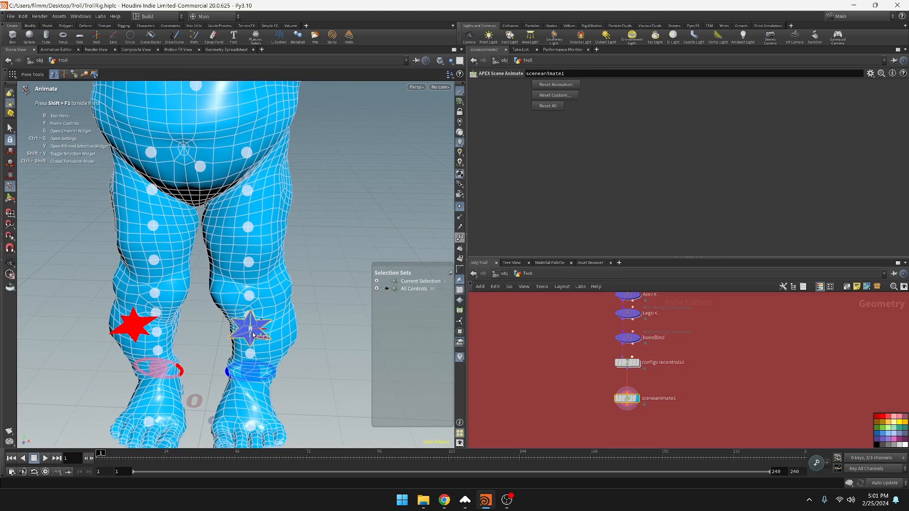
left_click_drag(253, 335, 321, 353)
key("ctrl+z")
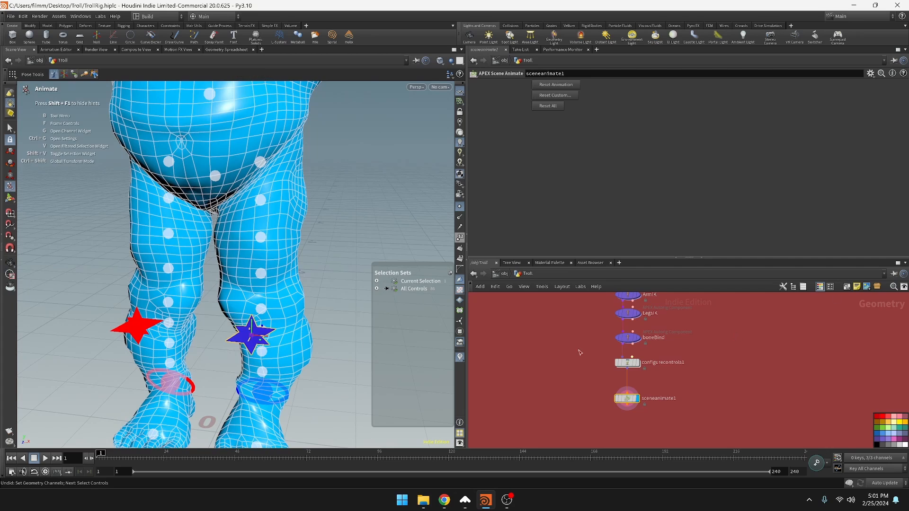
Display the rigdoctor1 node's skeleton and inspect the leg joint chains down to the feet
scroll(581, 358, "down", 10)
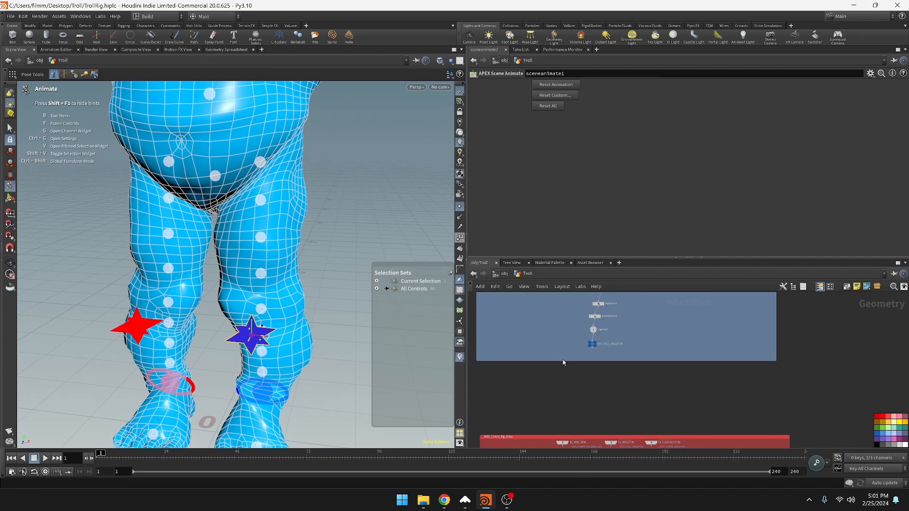
scroll(594, 362, "up", 8)
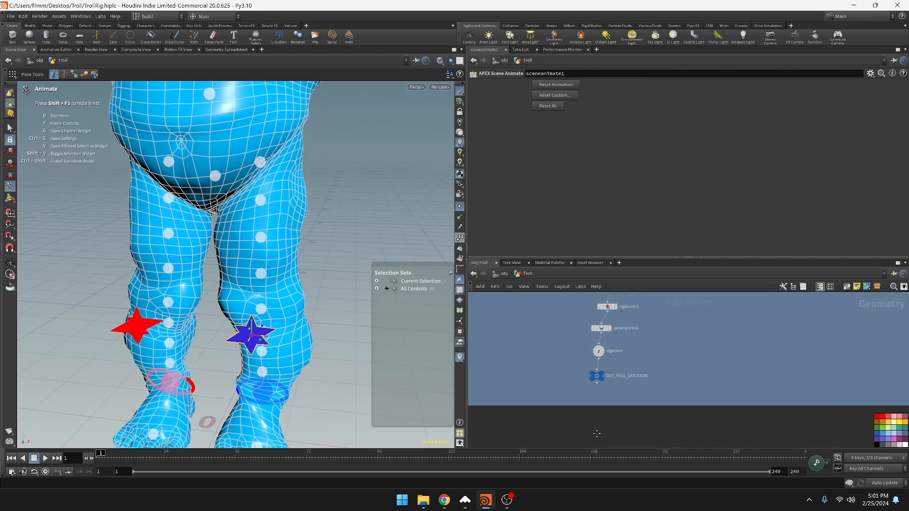
mouse_move(605, 337)
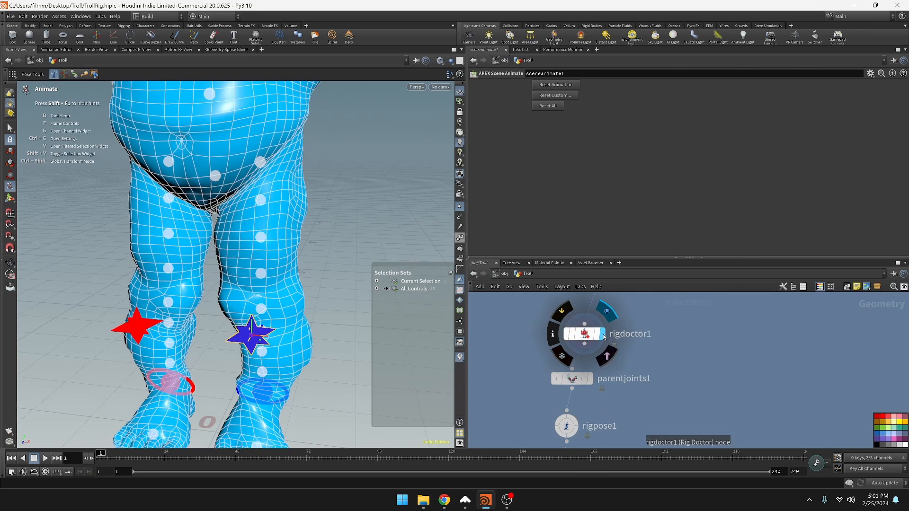
left_click(581, 339)
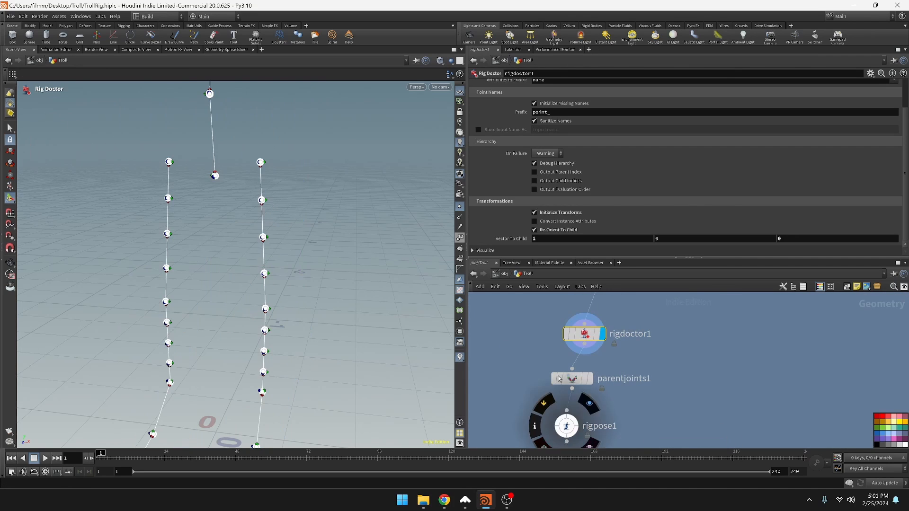
left_click_drag(365, 303, 397, 323, "alt")
mouse_move(383, 295)
middle_mouse_down("alt")
mouse_move(394, 296)
mouse_move(362, 432)
middle_mouse_up("alt")
mouse_move(354, 243)
middle_mouse_down("alt")
mouse_move(349, 297)
mouse_move(351, 158)
mouse_move(351, 199)
mouse_move(343, 168)
middle_mouse_up("alt")
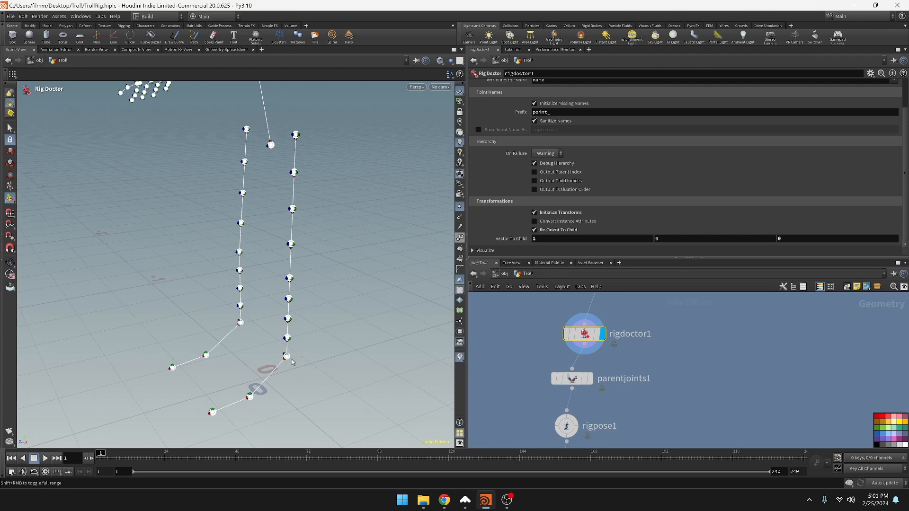
Examine the skeleton's upper spine, neck, head and collarbone joints from the front and side
middle_click_drag(694, 347, 659, 434)
scroll(637, 379, "down", 3)
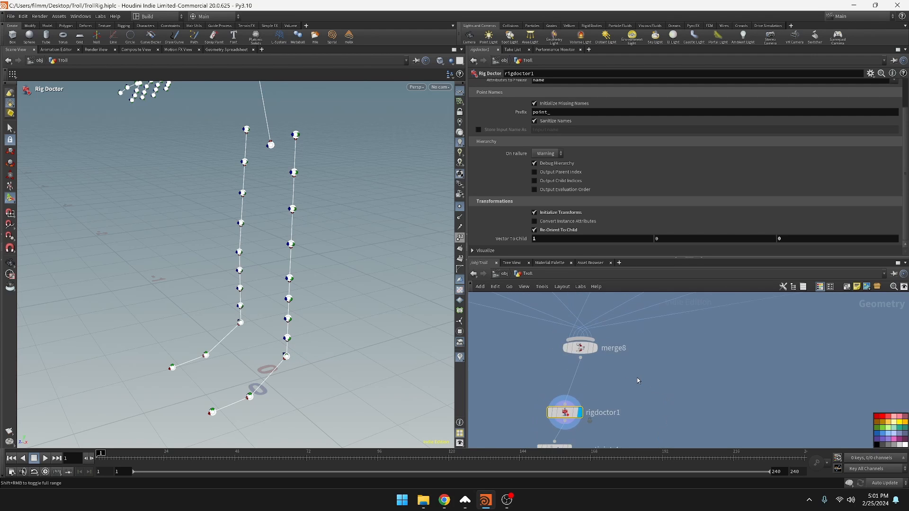
mouse_move(330, 338)
middle_mouse_down("alt")
mouse_move(324, 366)
mouse_move(335, 443)
middle_mouse_up("alt")
middle_click_drag(323, 261, 320, 393, "alt")
middle_click_drag(337, 296, 343, 317, "alt")
left_click_drag(344, 317, 393, 294, "alt")
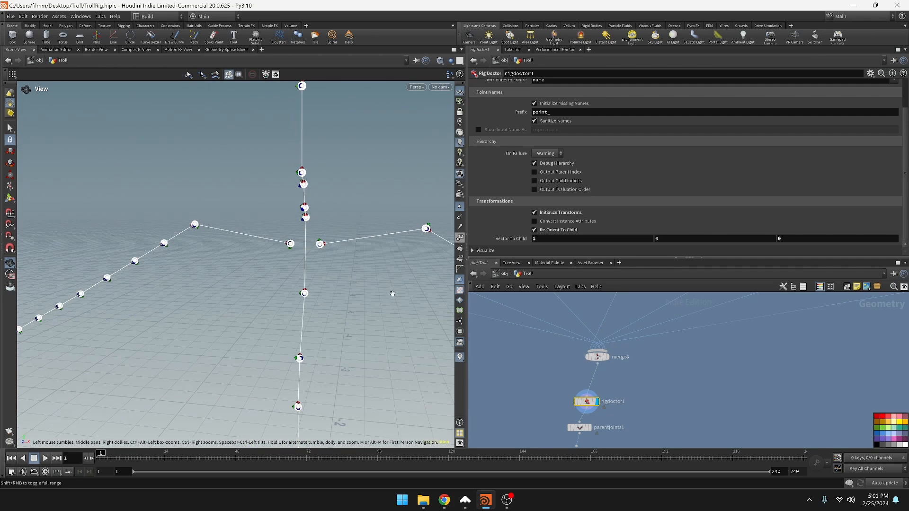
scroll(365, 316, "up", 5)
scroll(360, 318, "up", 1)
middle_click_drag(344, 304, 377, 417, "alt")
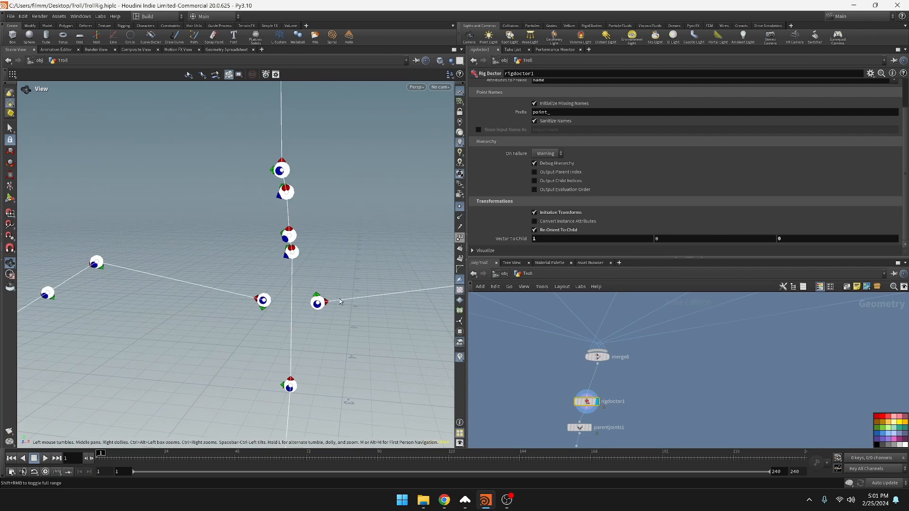
left_click_drag(311, 224, 196, 214, "alt")
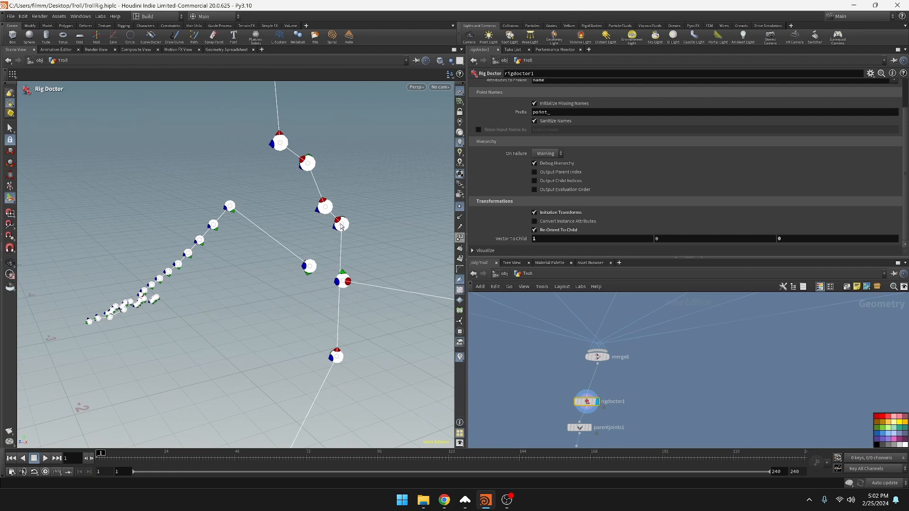
left_click_drag(295, 230, 428, 219, "alt")
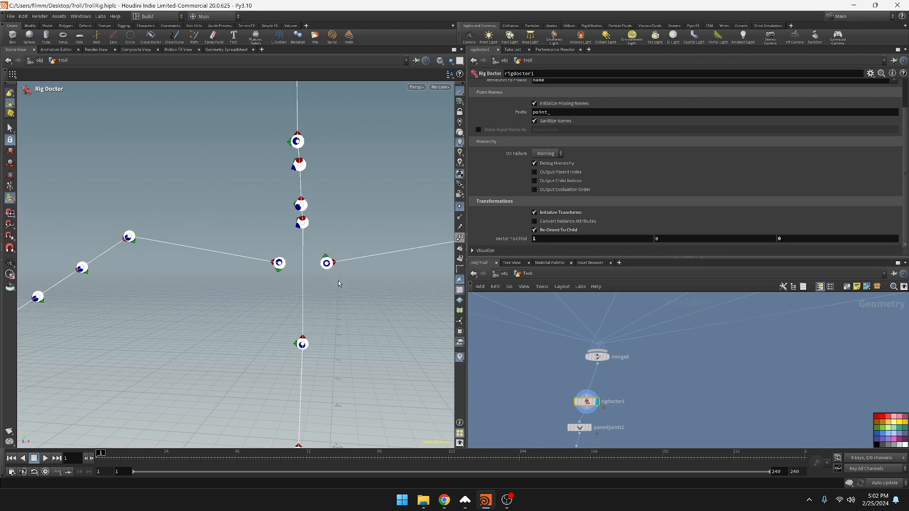
left_click_drag(359, 291, 307, 226, "alt")
key("Return")
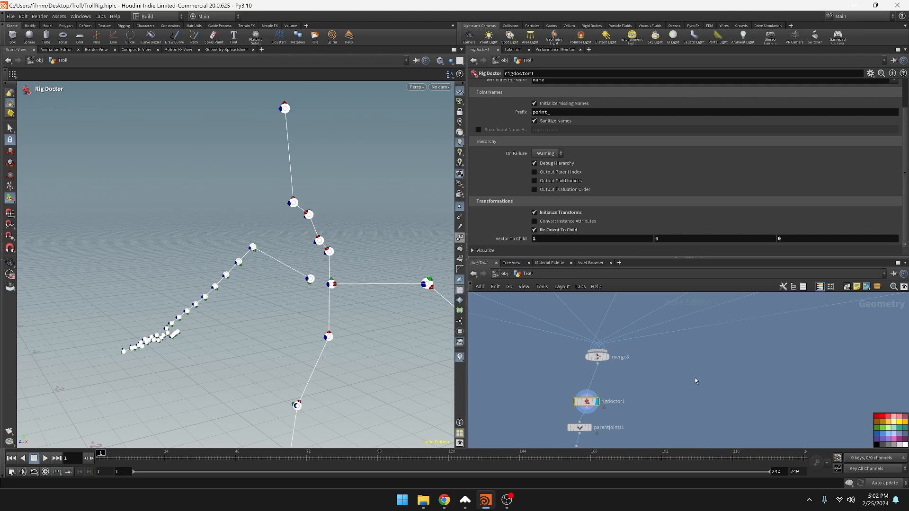
Locate the OUT_LOWERNECK_PNT, OUT_MIDNECK_PNT and OUT_HEAD_PNT nulls in the spine section of the network
scroll(696, 381, "down", 4)
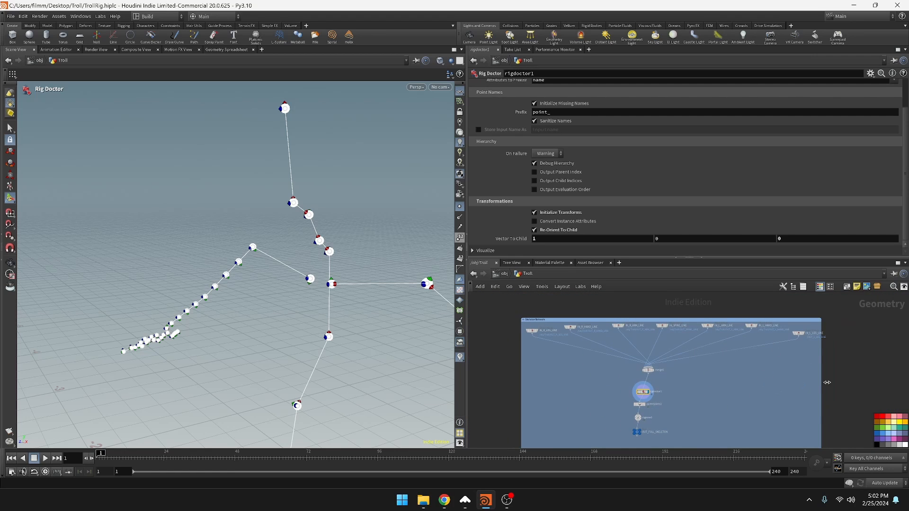
scroll(660, 332, "down", 6)
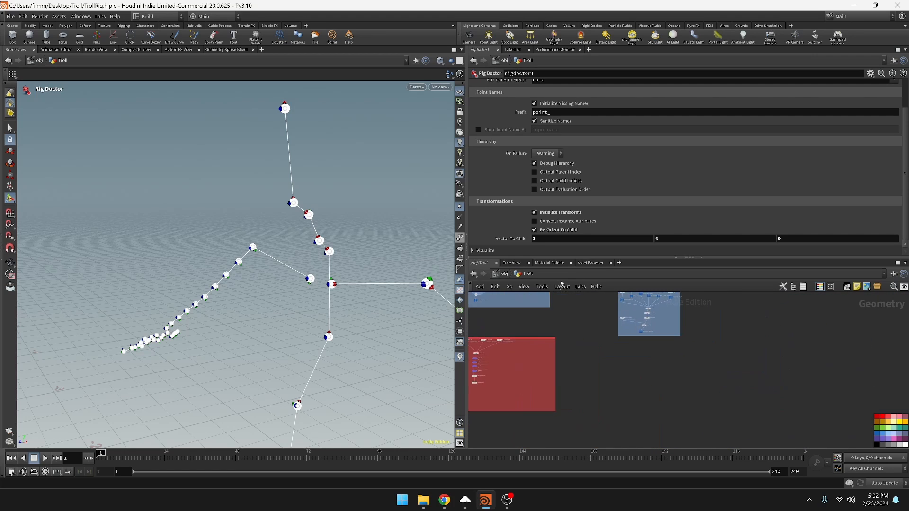
middle_click_drag(571, 303, 664, 453)
middle_click_drag(595, 337, 610, 434)
scroll(610, 434, "up", 4)
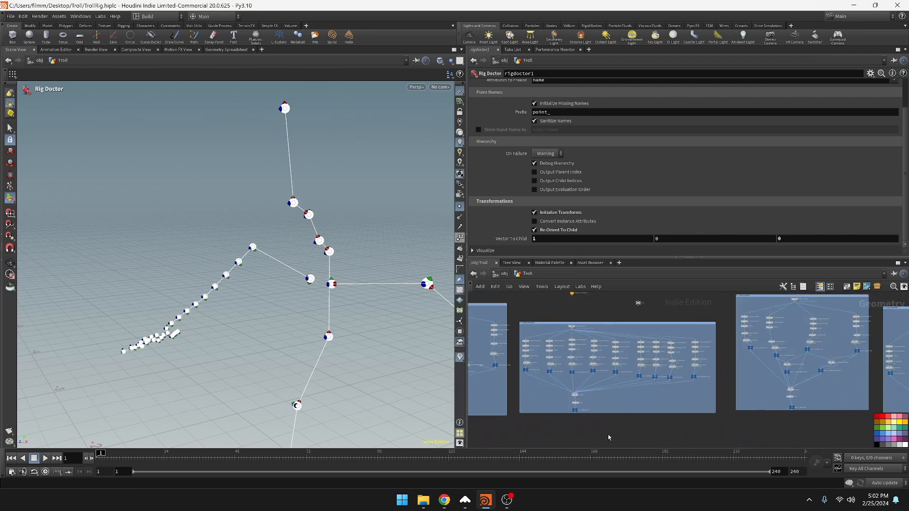
scroll(610, 434, "up", 3)
middle_click_drag(583, 386, 623, 444)
scroll(645, 395, "down", 5)
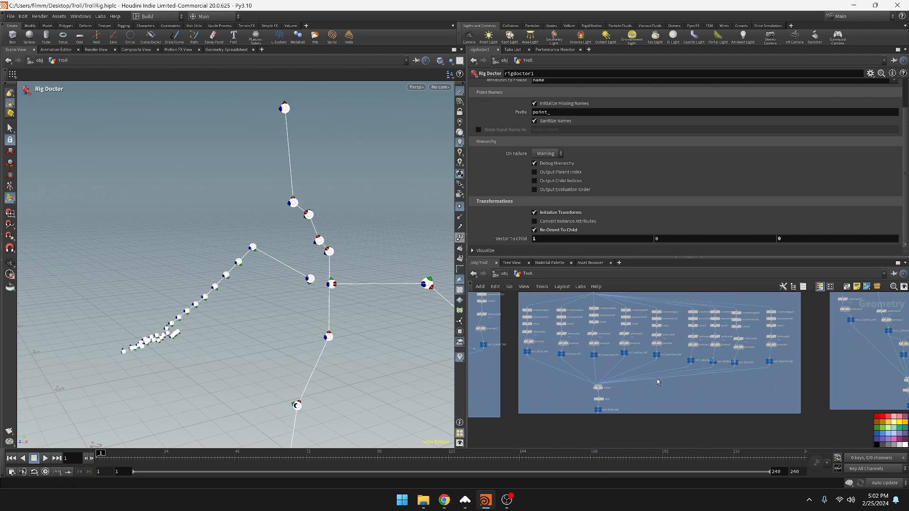
scroll(658, 380, "up", 1)
middle_click_drag(647, 382, 531, 394)
scroll(555, 394, "up", 4)
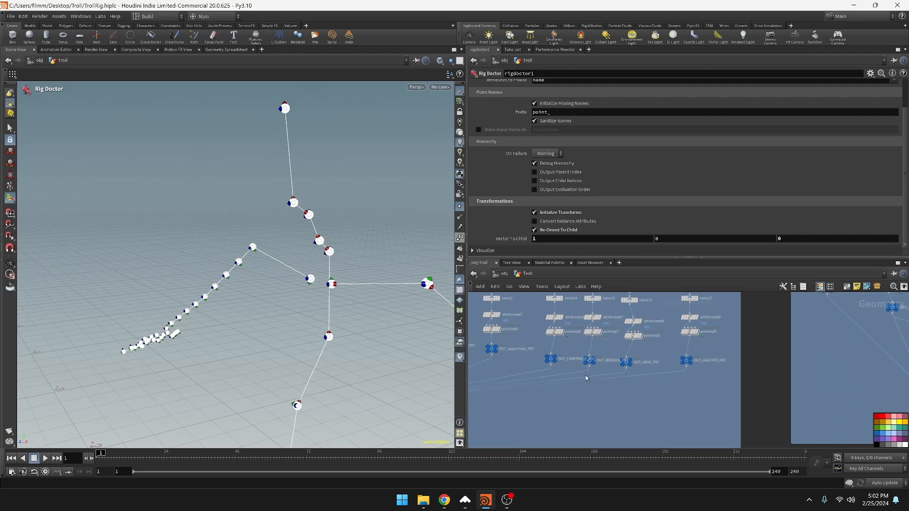
middle_click_drag(657, 359, 660, 402)
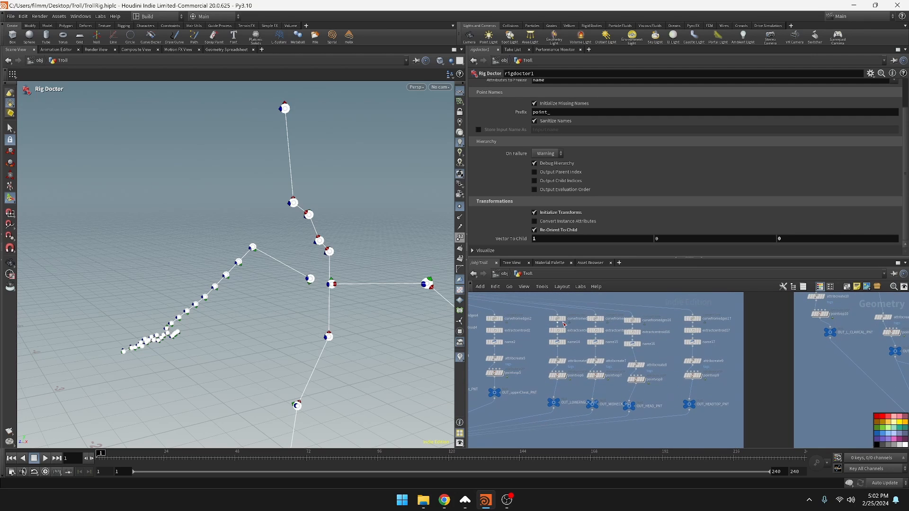
left_click(554, 409)
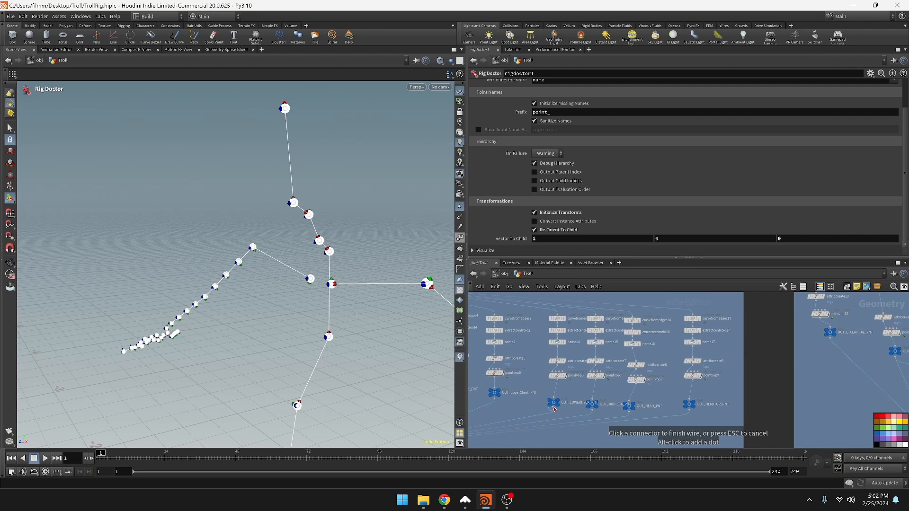
key("Escape")
left_click(555, 404)
left_click(593, 405)
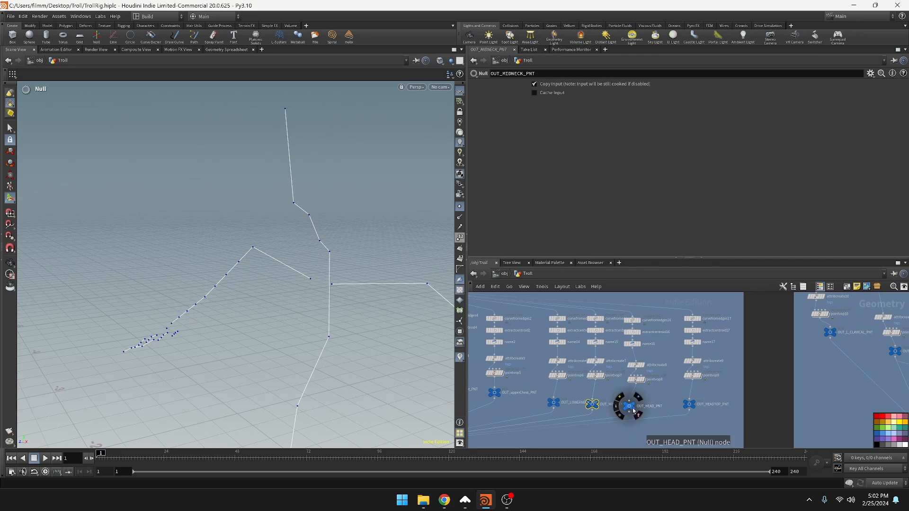
left_click(629, 407)
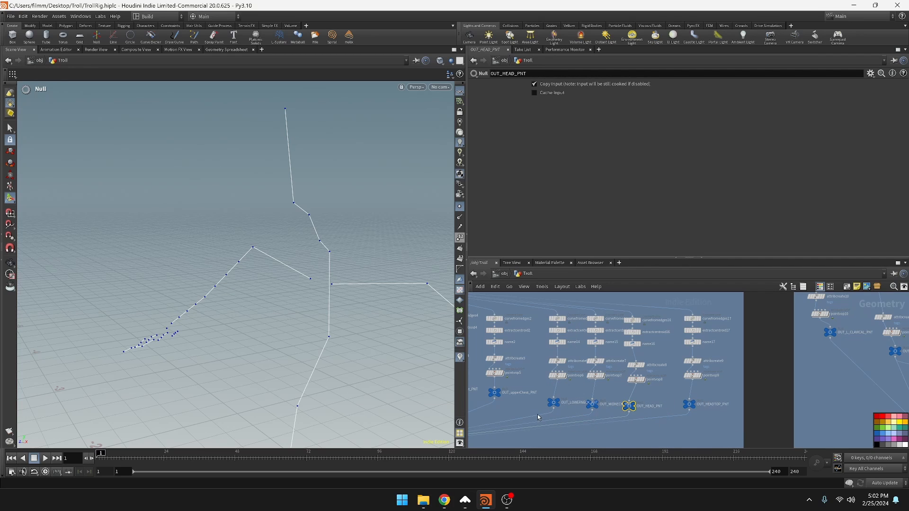
Cut the wires linking OUT_LOWERNECK_PNT and OUT_MIDNECK_PNT to the spine merge node
key("y")
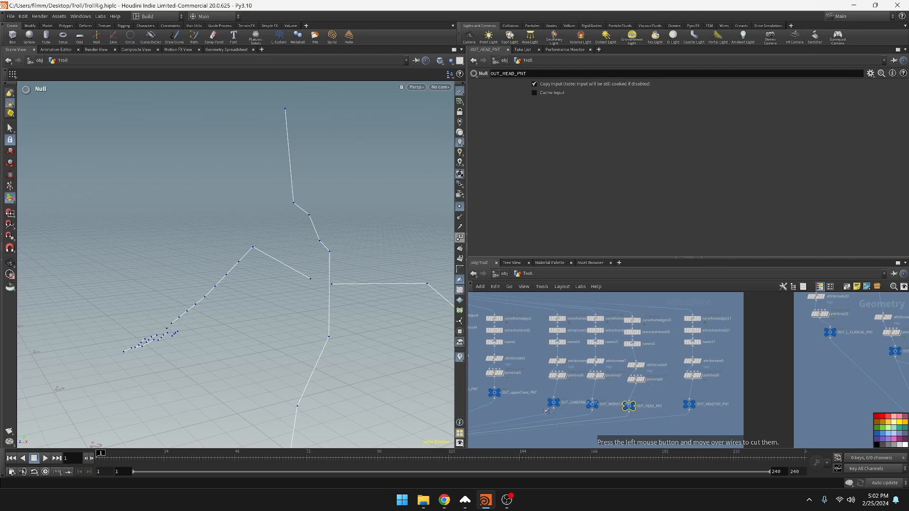
scroll(630, 405, "up", 3)
middle_click_drag(613, 379, 676, 358)
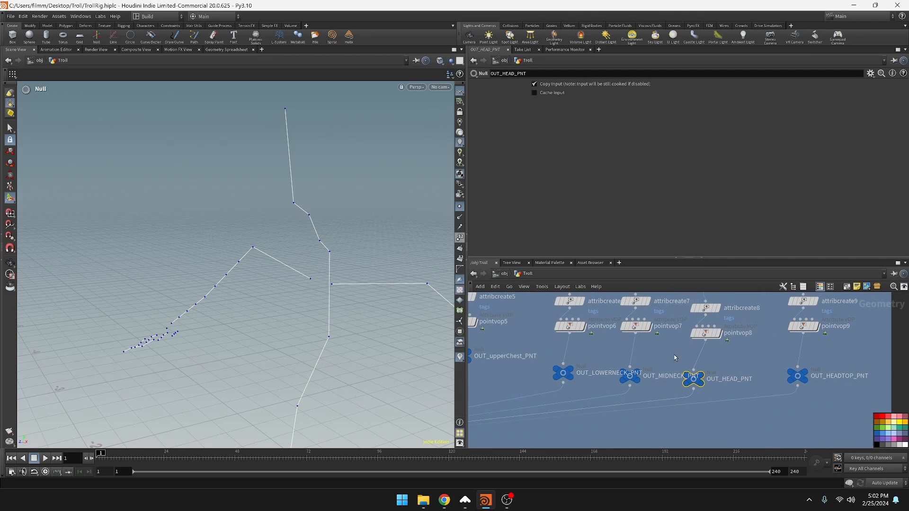
scroll(676, 432, "down", 1)
middle_click_drag(676, 432, 696, 429)
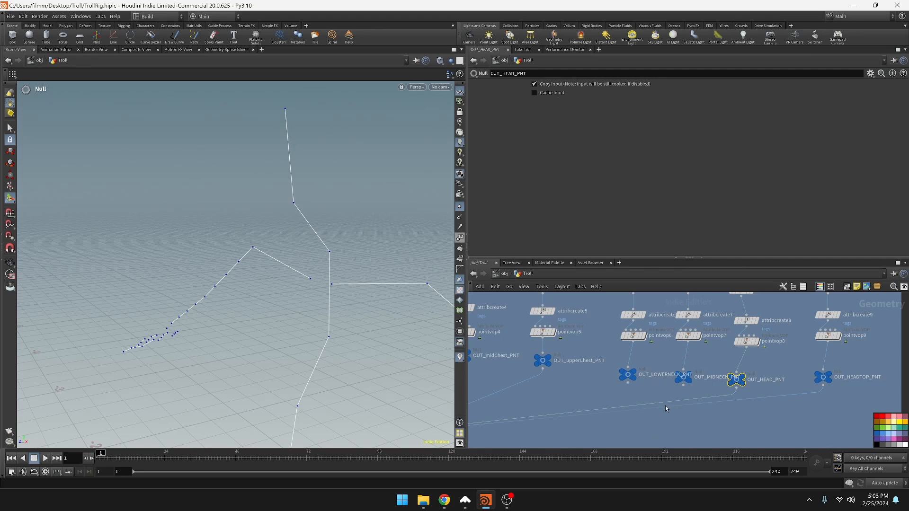
Add a Merge node below the neck nulls and connect OUT_LOWERNECK_PNT and OUT_MIDNECK_PNT to it
middle_click_drag(680, 417, 683, 404)
key("Tab")
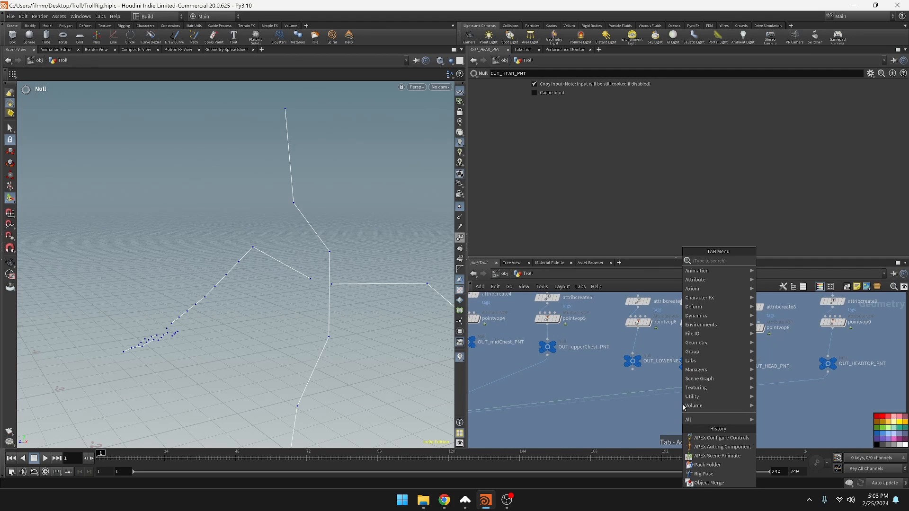
type("mer")
key("Return")
left_click(683, 405)
scroll(683, 405, "down", 5)
scroll(682, 405, "up", 3)
middle_click_drag(666, 381, 661, 401)
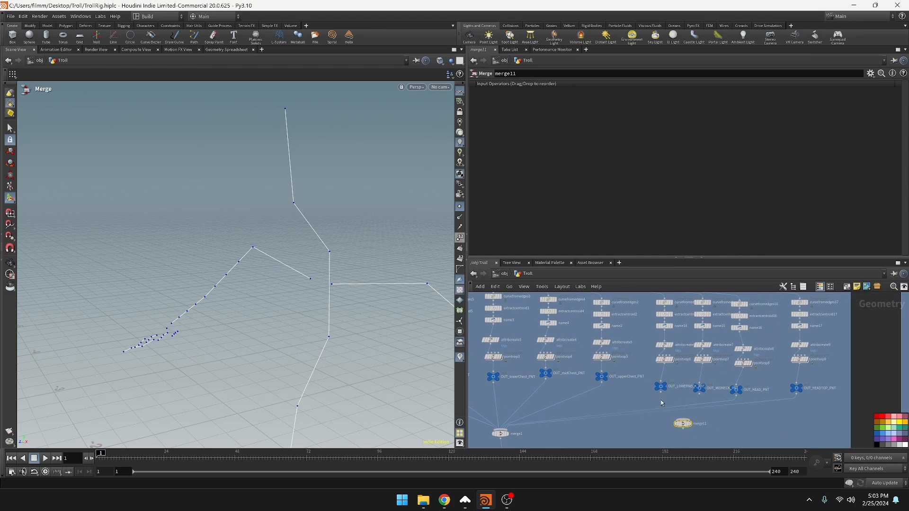
left_click_drag(661, 394, 682, 424)
left_click_drag(701, 394, 701, 427)
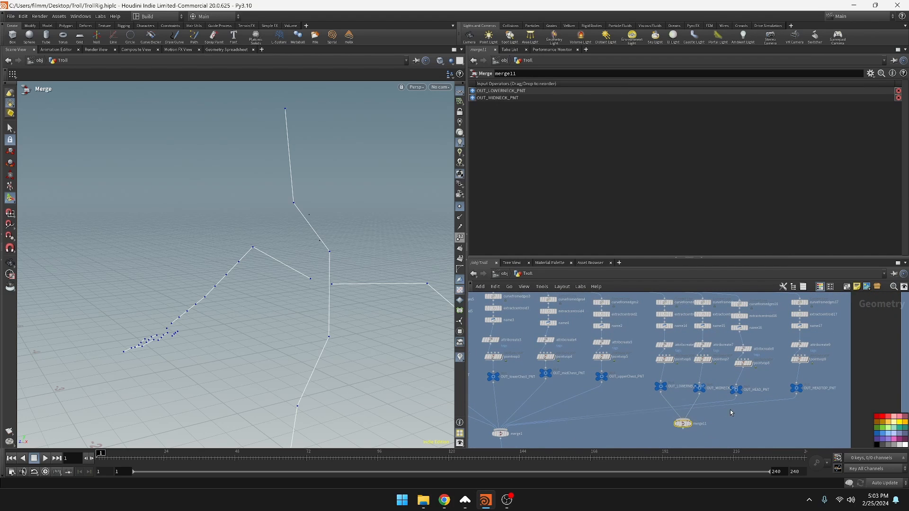
left_click_drag(660, 387, 683, 435, "alt")
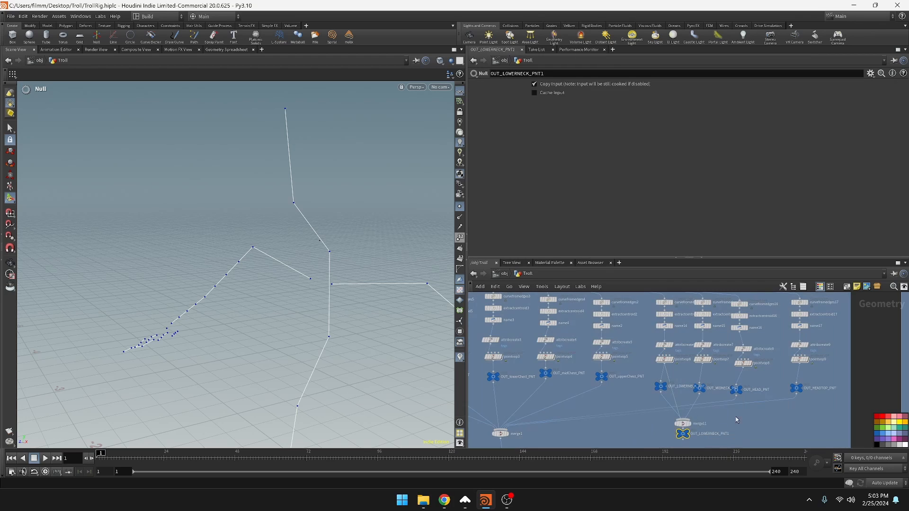
middle_click_drag(736, 419, 742, 381)
key("Delete")
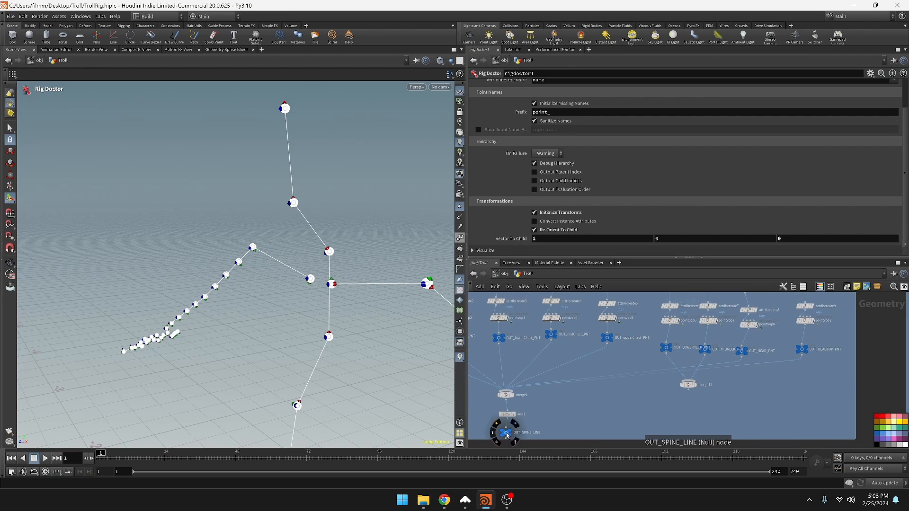
Copy the OUT_SPINE_LINE null below the new neck merge, feed it from the merge, and rename it OUT_NECK_LINE
scroll(694, 406, "up", 3)
left_click_drag(506, 433, 692, 401, "alt")
double_click(718, 406)
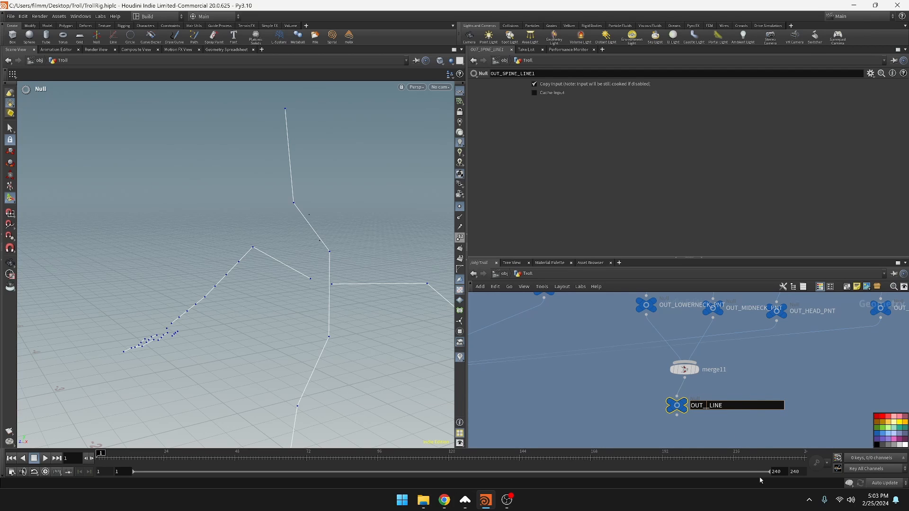
key("Return")
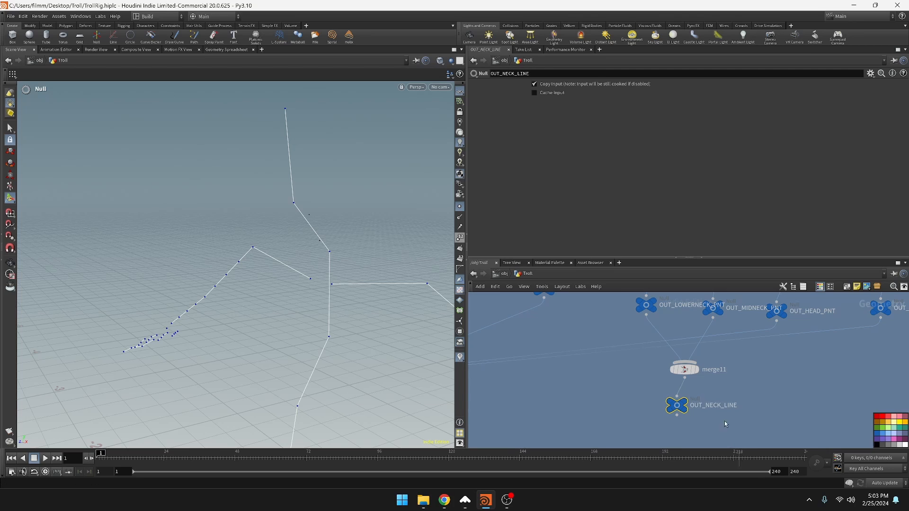
Duplicate the lower-neck and mid-neck chains with their merge, OUT_NECK_LINE and object_merge1 into the empty space above the spine network box
scroll(685, 397, "down", 4)
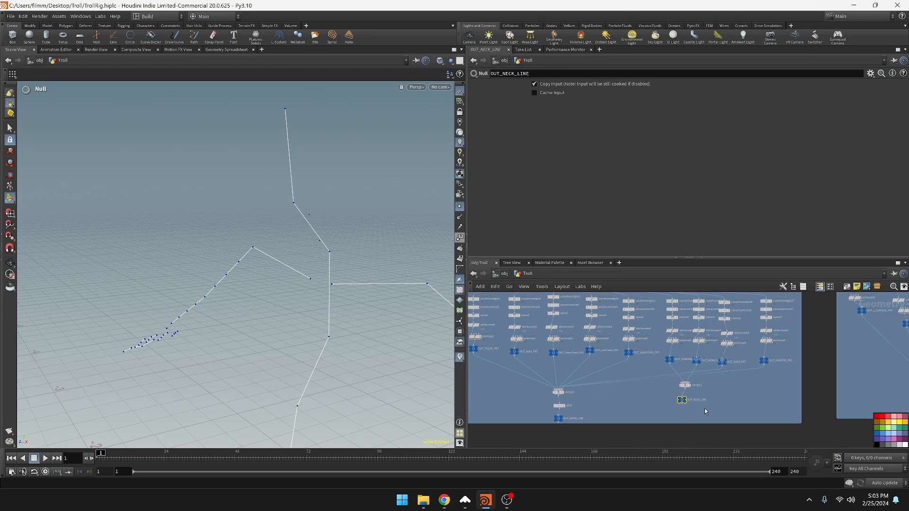
left_click_drag(688, 308, 678, 344)
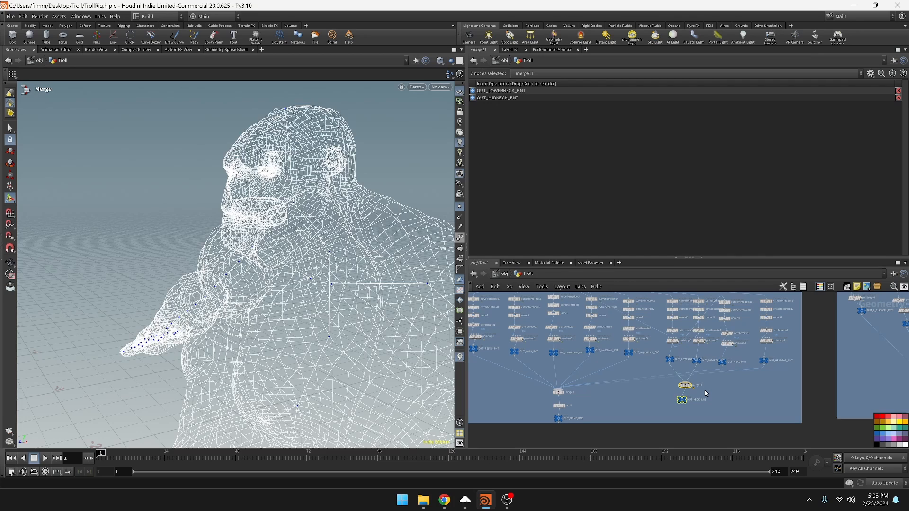
key("ctrl+z")
middle_click_drag(715, 294, 729, 349)
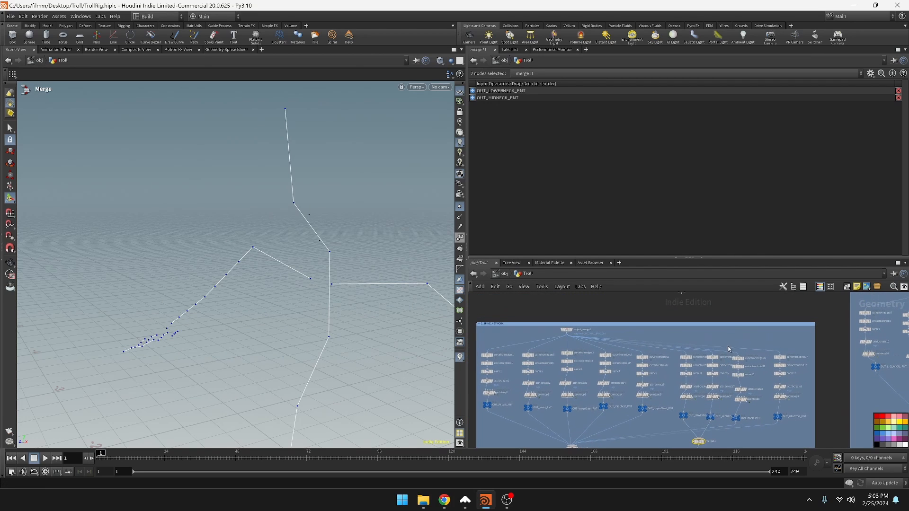
left_click_drag(719, 371, 677, 448)
middle_click_drag(694, 440, 706, 401)
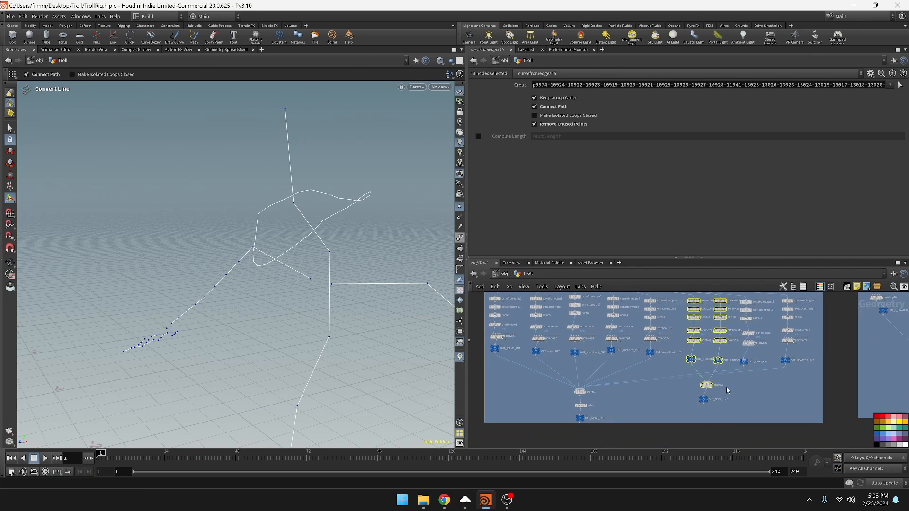
left_click(704, 399, "shift")
middle_click_drag(692, 328, 691, 400)
scroll(655, 326, "up", 2)
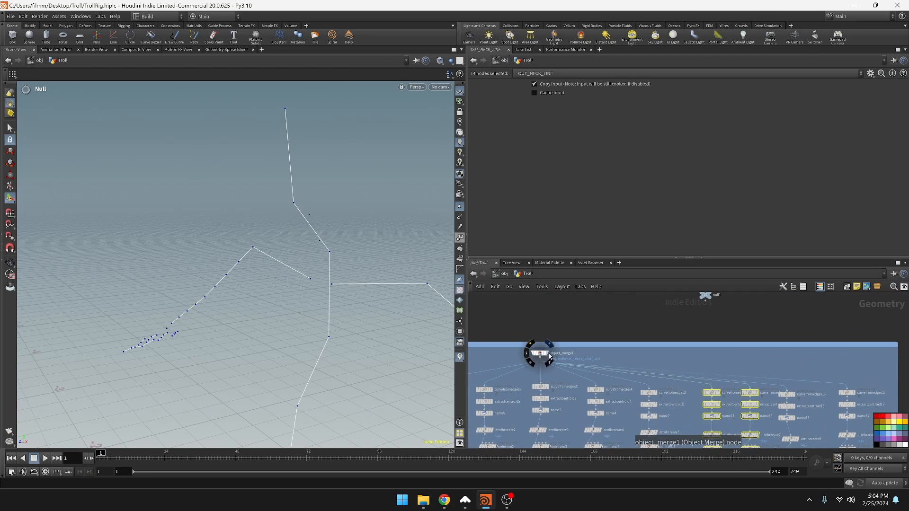
left_click(539, 354, "shift")
scroll(711, 383, "down", 4)
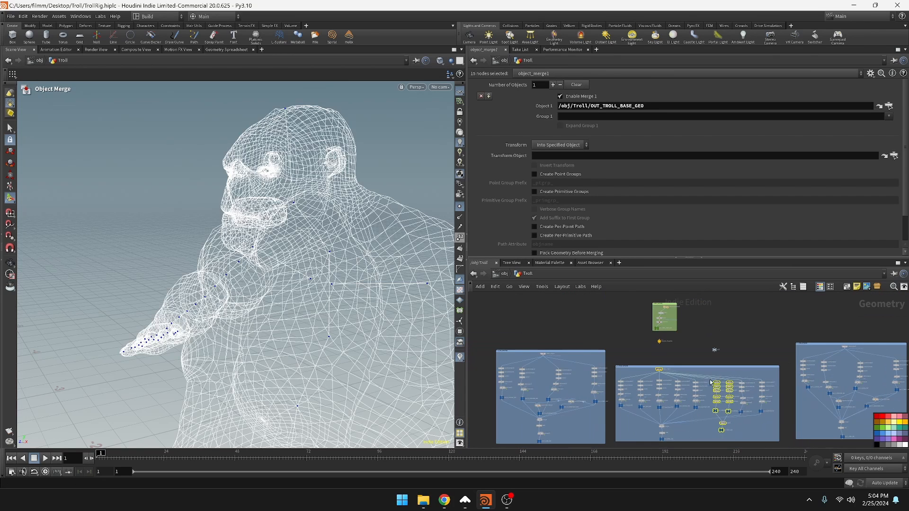
left_click_drag(656, 368, 741, 320)
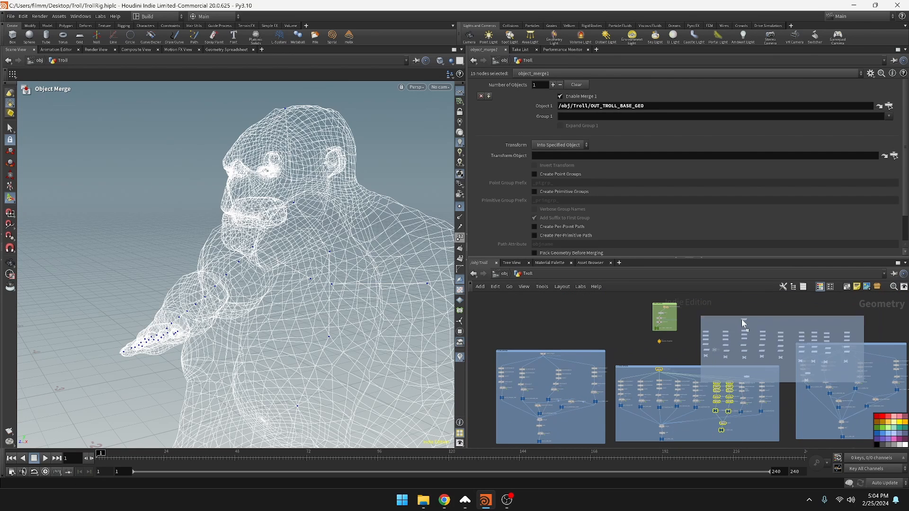
key("ctrl+z")
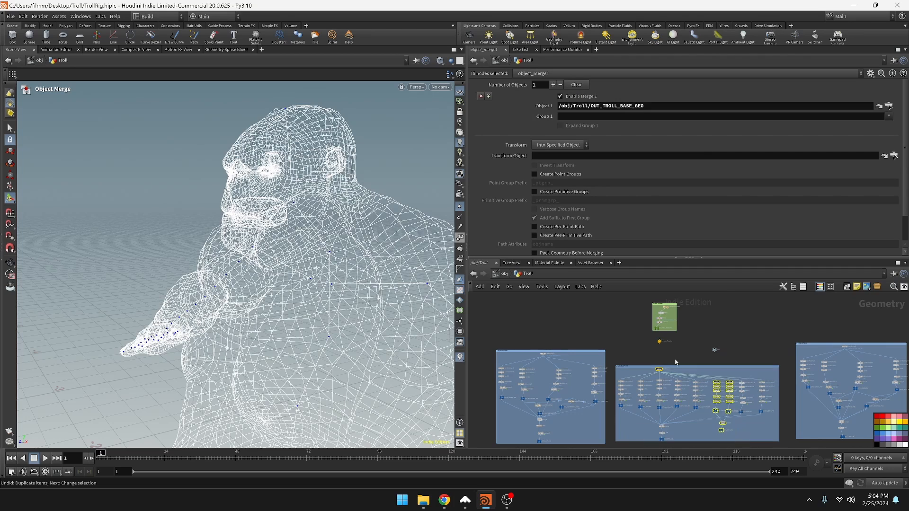
scroll(663, 389, "up", 3)
mouse_move(653, 392)
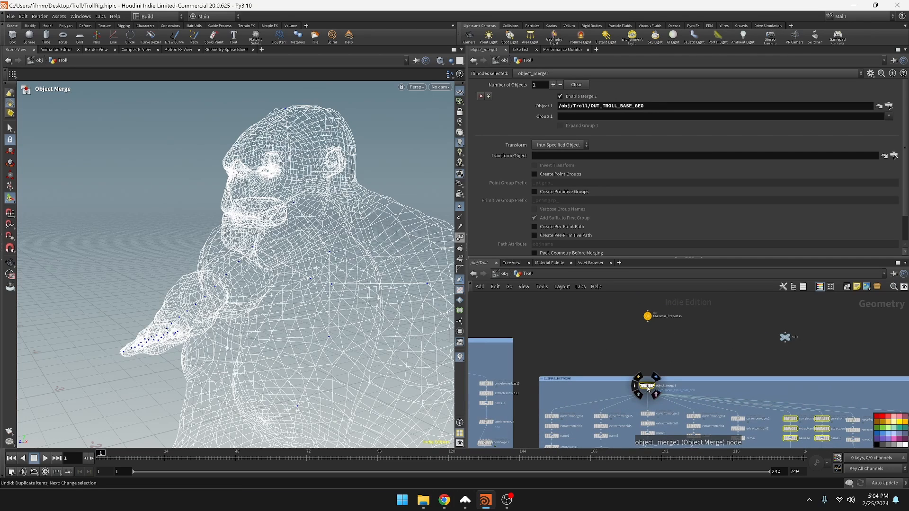
left_click_drag(648, 389, 750, 330, "alt")
scroll(769, 341, "down", 2)
scroll(775, 346, "down", 3)
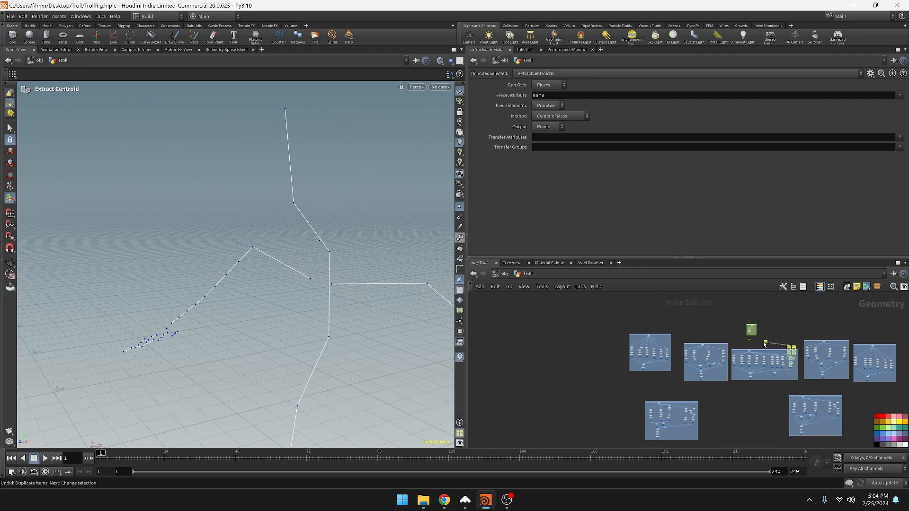
left_click_drag(766, 342, 778, 308)
Position the duplicated object merge directly above the two copied neck chains
middle_click_drag(834, 310, 747, 375)
scroll(734, 375, "up", 5)
left_click(678, 375)
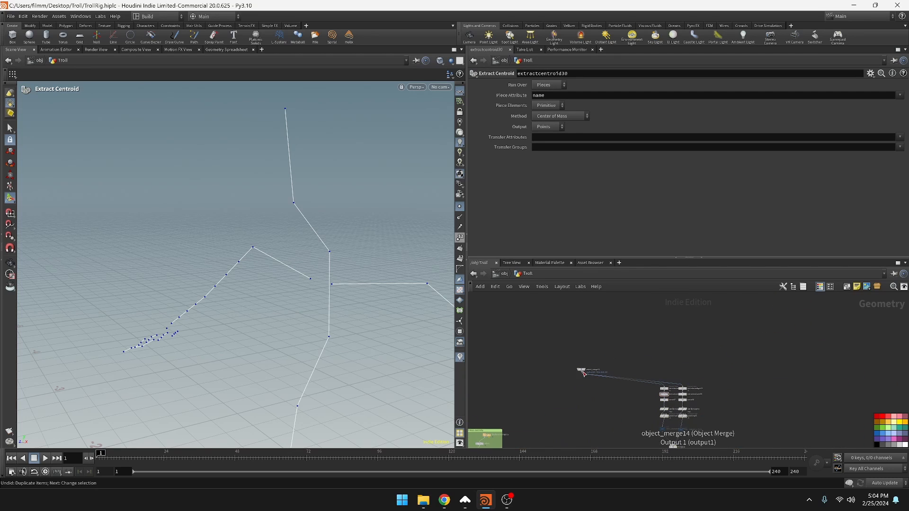
left_click_drag(582, 372, 679, 375)
scroll(680, 375, "up", 5)
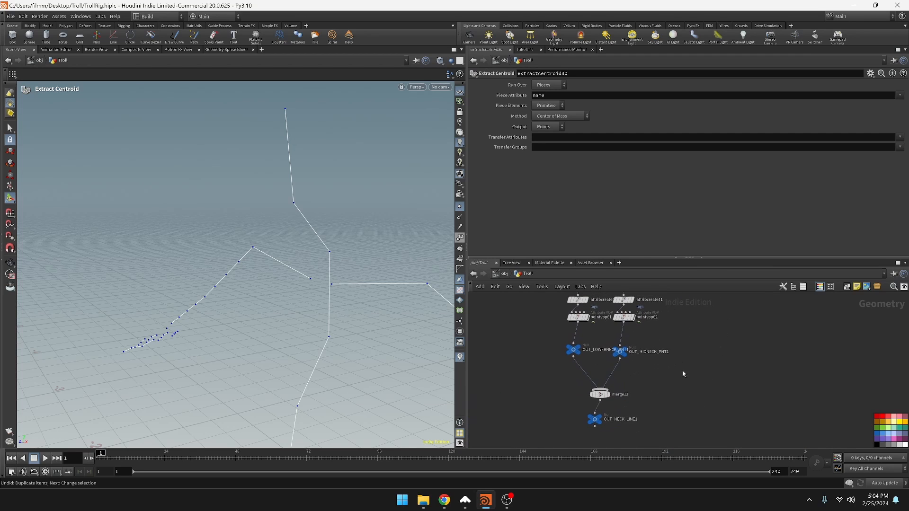
Delete the original lower-neck and mid-neck chains, their merge and OUT_NECK_LINE from the spine network box
scroll(649, 402, "down", 8)
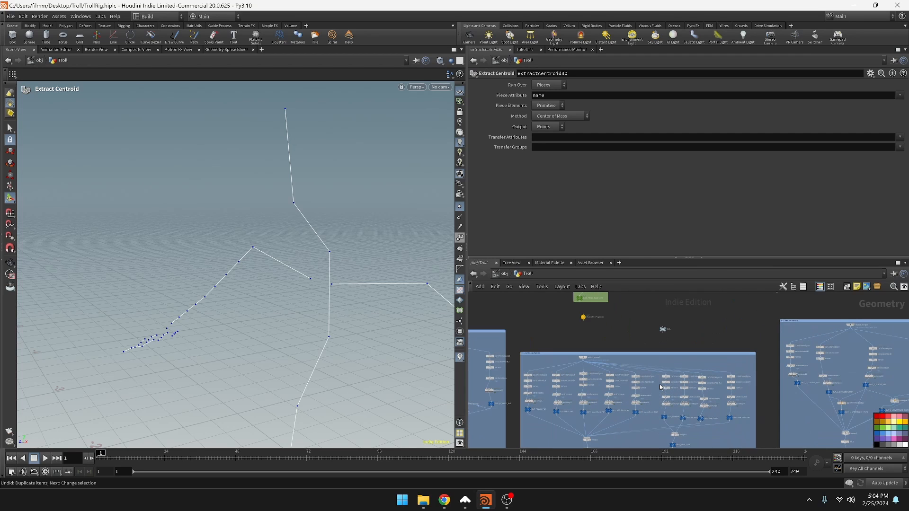
middle_click_drag(707, 424, 707, 394)
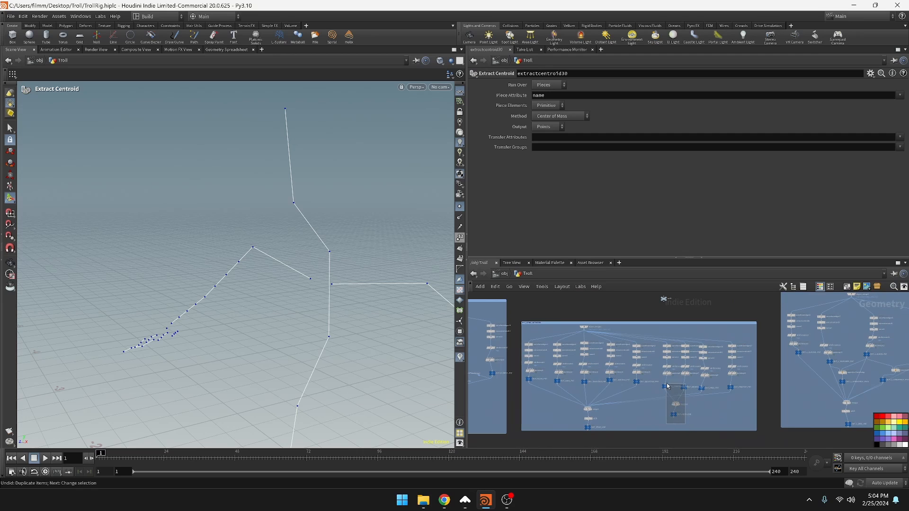
left_click_drag(665, 348, 665, 346)
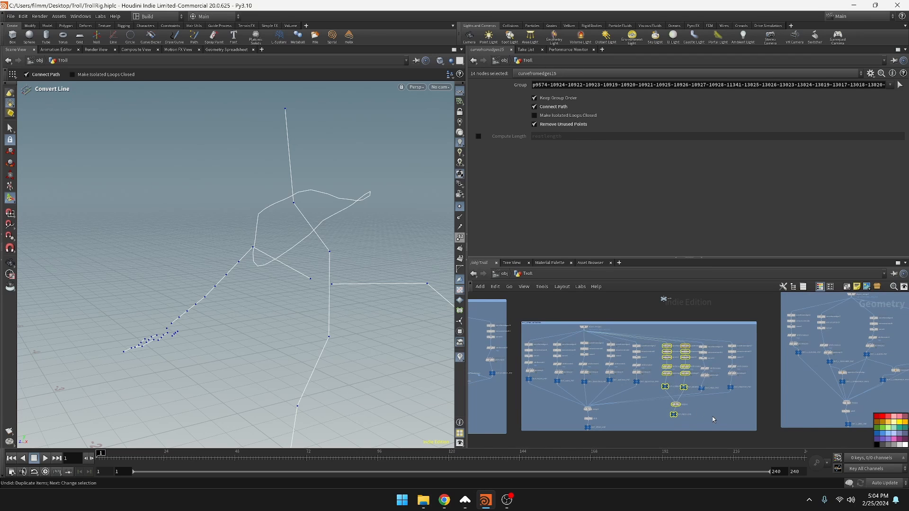
key("Delete")
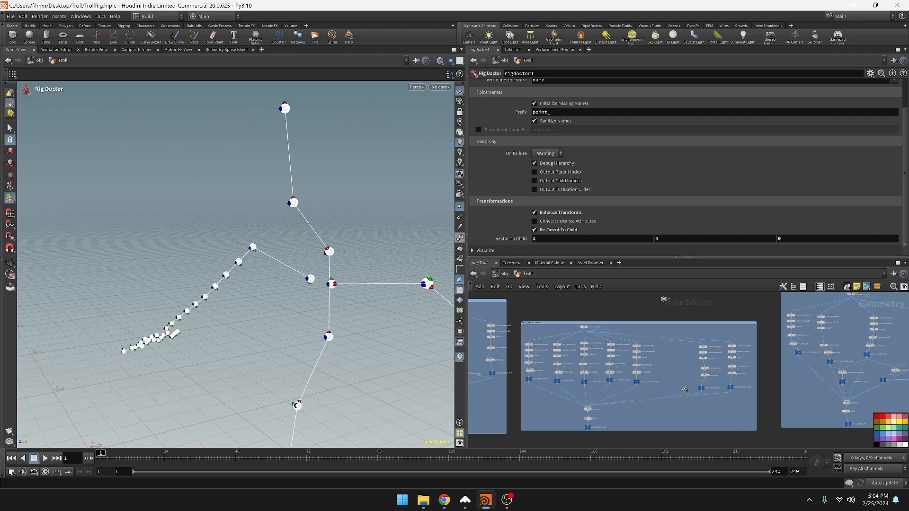
Duplicate the head and head-top chains together with object_merge1 out of the spine network box
left_click_drag(685, 388, 702, 428)
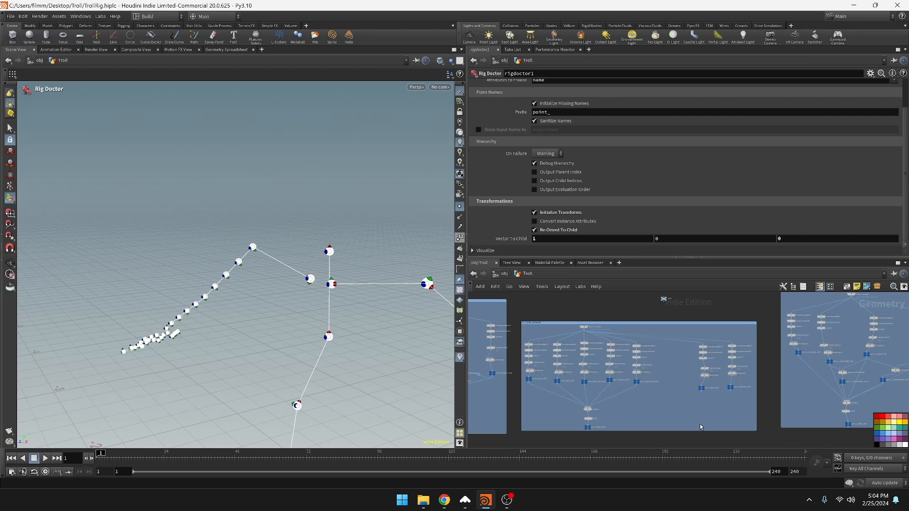
left_click(583, 328)
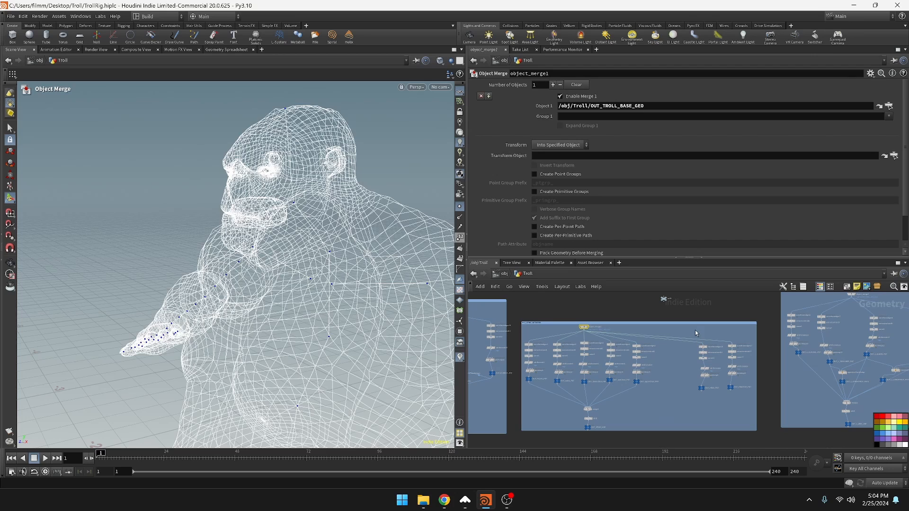
left_click_drag(695, 336, 763, 310)
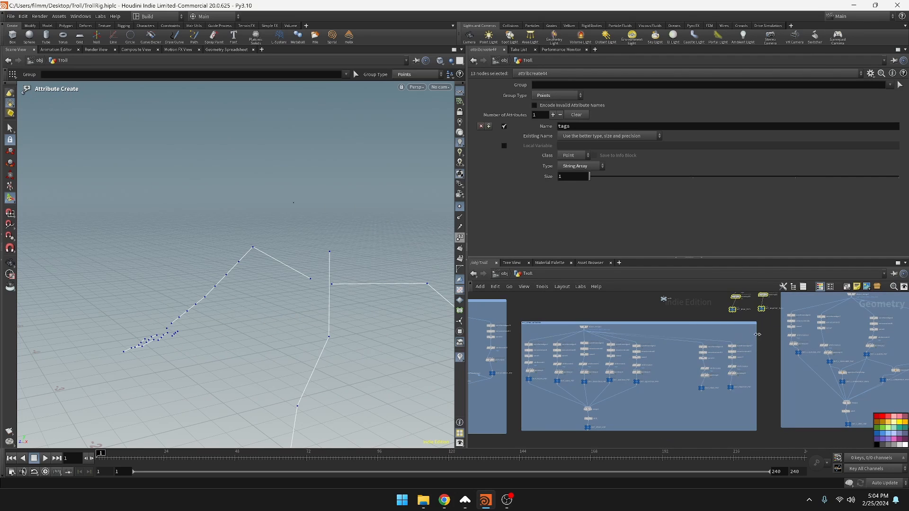
Move the duplicated head chains beside the separate neck branch and place their object merge near the top of the chains
scroll(737, 328, "down", 2)
scroll(736, 332, "down", 3)
middle_click_drag(719, 315, 683, 396)
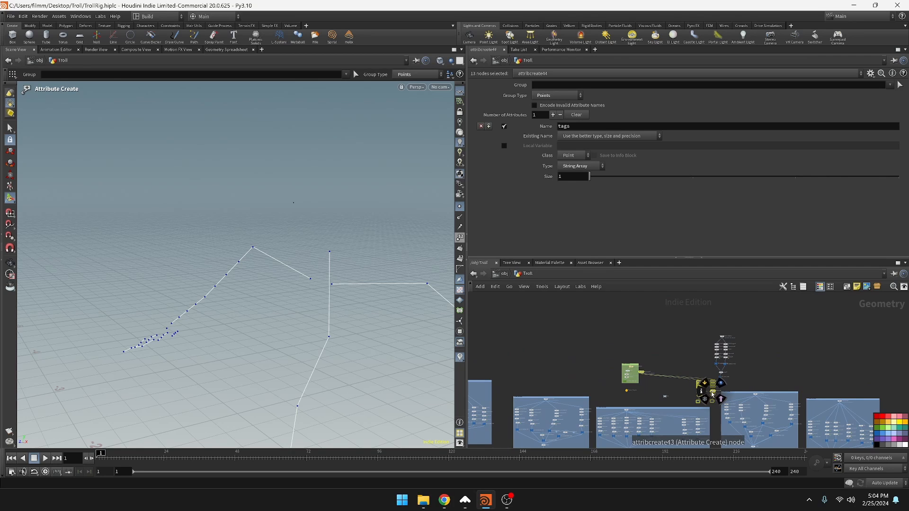
left_click_drag(712, 395, 774, 343)
scroll(786, 368, "up", 3)
middle_click_drag(787, 369, 772, 444)
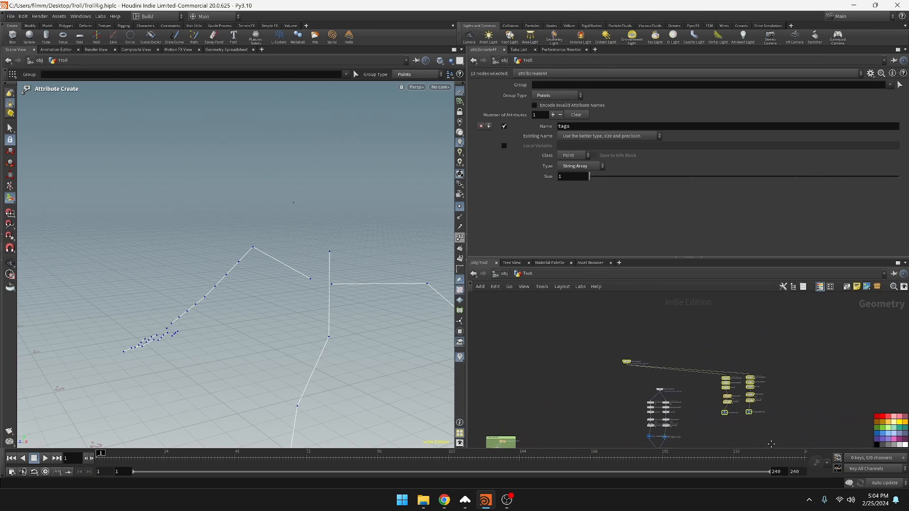
left_click(608, 337)
left_click_drag(626, 362, 738, 356)
Duplicate the neck branch's merge12 and OUT_NECK_LINE1 nodes to the area below the copied head nulls
scroll(779, 365, "up", 3)
scroll(786, 369, "up", 1)
middle_click_drag(786, 446, 748, 303)
left_click_drag(555, 425, 554, 423)
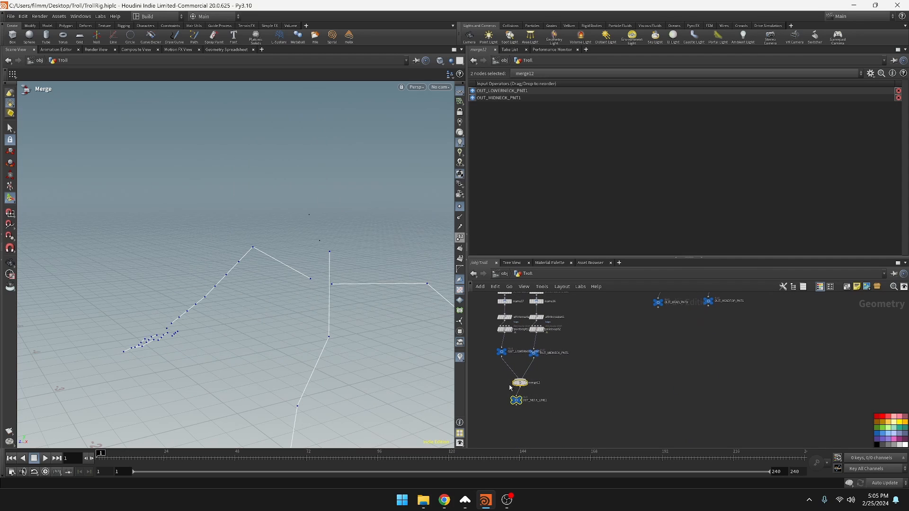
mouse_move(521, 385)
left_mouse_down()
mouse_move(697, 356)
mouse_move(668, 371)
left_mouse_up()
Connect OUT_HEAD_PNT1 and OUT_HEADTOP_PNT1 to the duplicated merge13 node
left_click_drag(658, 315, 699, 358)
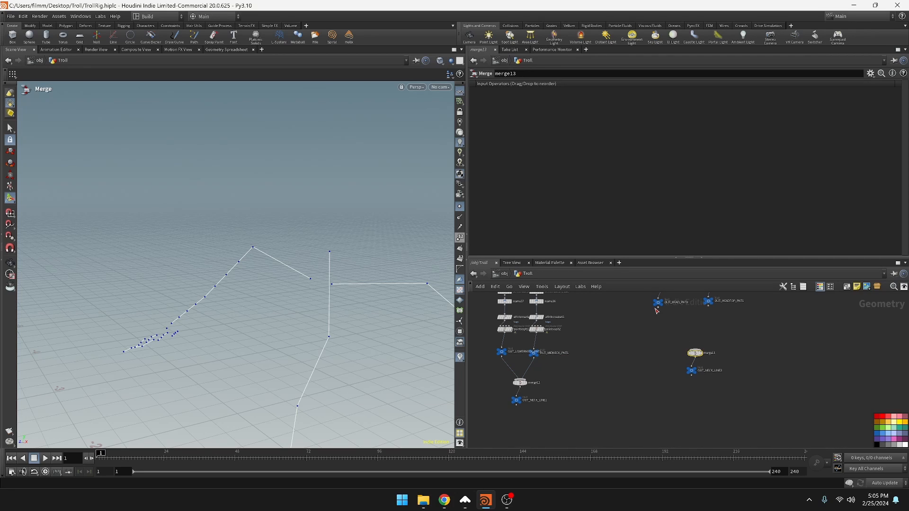
left_click_drag(661, 313, 694, 351)
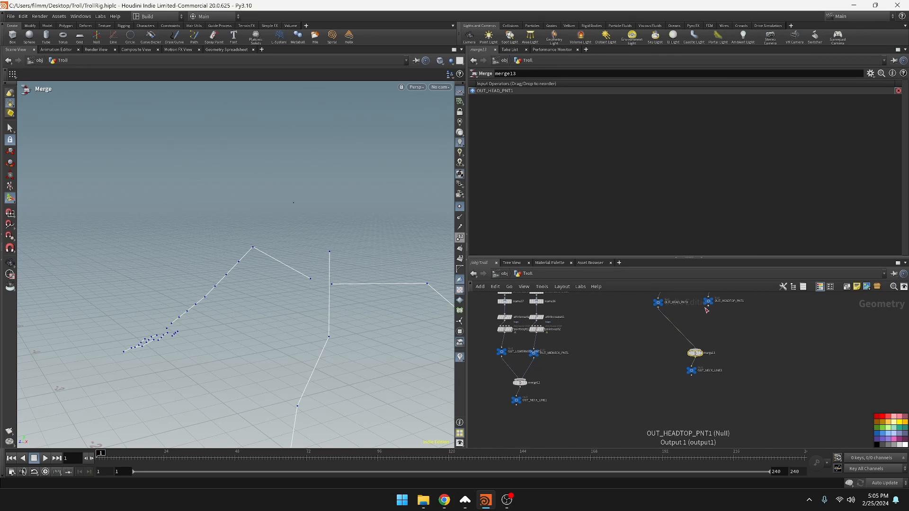
left_click_drag(709, 310, 694, 351)
Rename the OUT_NECK_LINE2 null below merge13 to OUT_HEAD_LINE
scroll(706, 379, "up", 3)
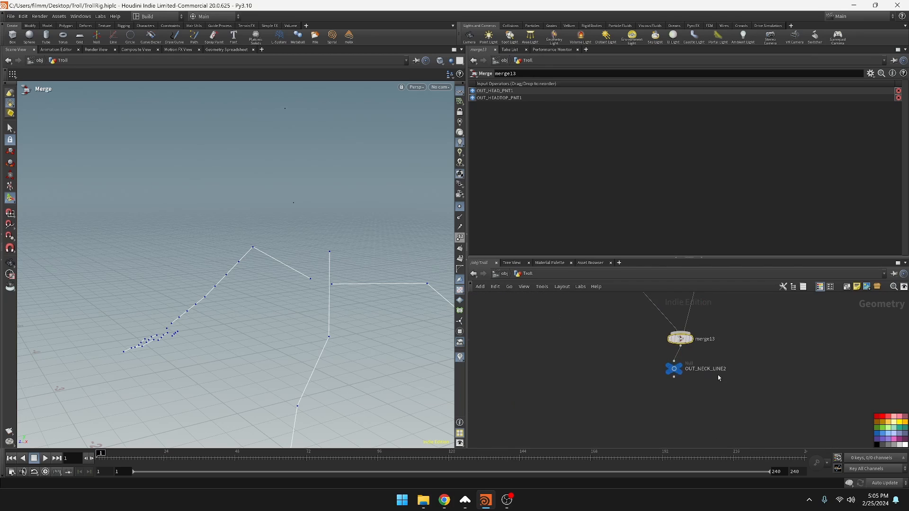
double_click(715, 368)
left_click(735, 369)
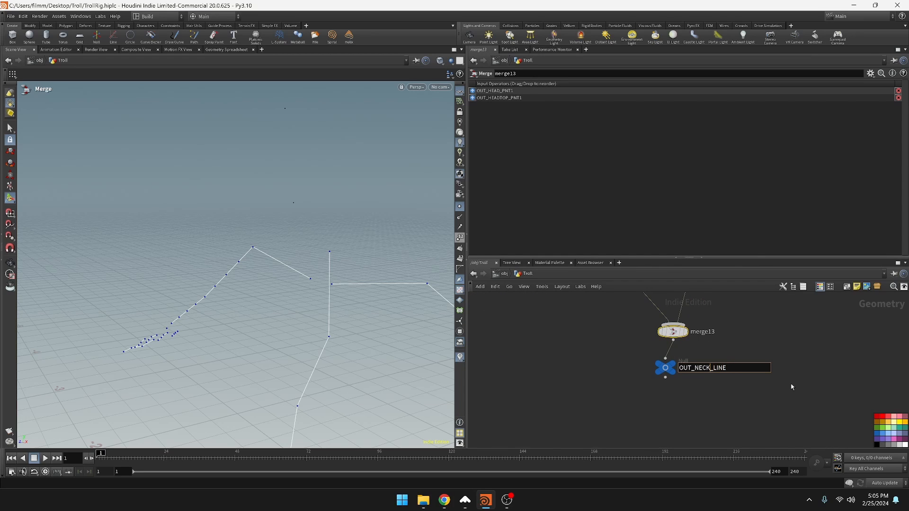
key("BackSpace")
key("BackSpace")
key("BackSpace")
key("BackSpace")
type("HEAD")
key("Return")
Enclose the separate head branch in one network box and the separate neck branch in another
scroll(740, 379, "down", 8)
left_click_drag(711, 316, 793, 399)
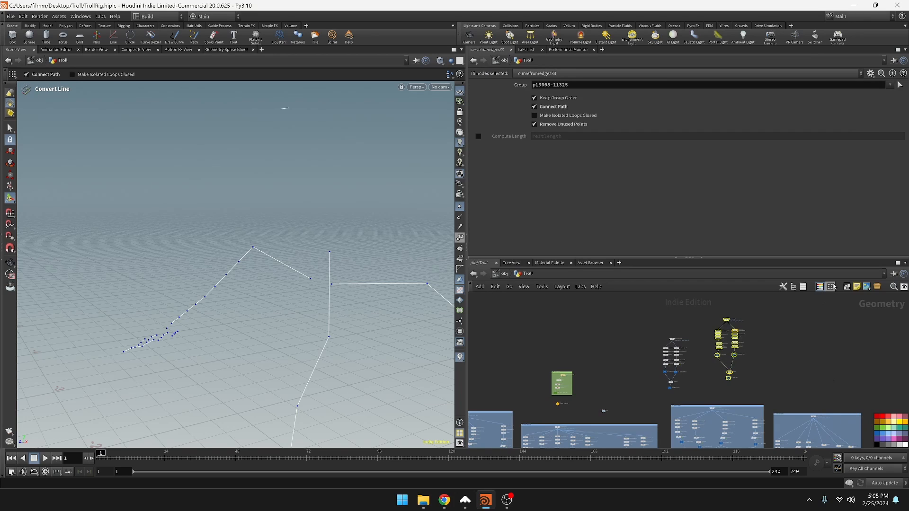
left_click(848, 288)
left_click_drag(633, 317, 699, 400)
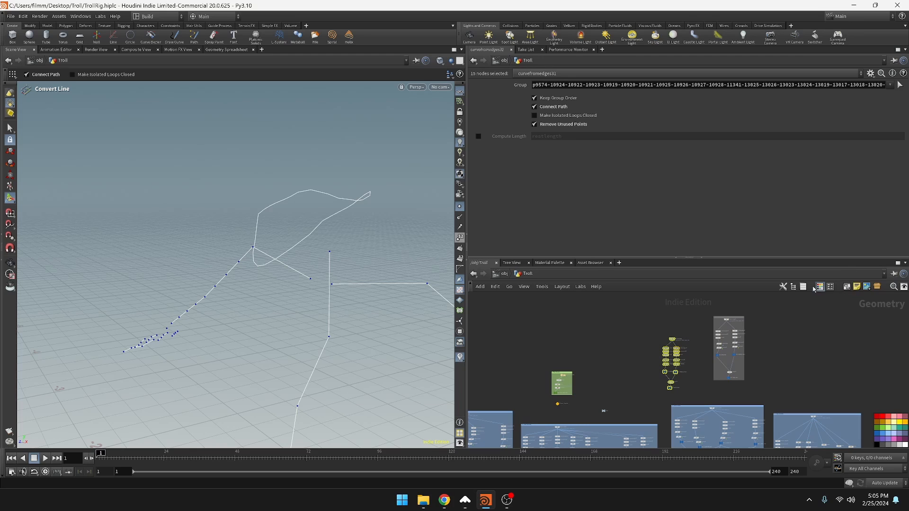
left_click(847, 287)
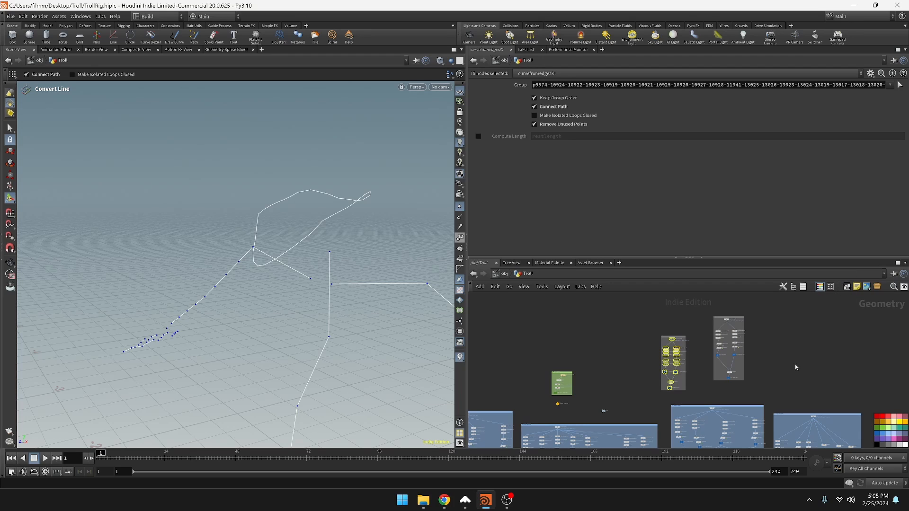
left_click(684, 386)
Color the new neck and head network boxes the same blue as the existing boxes and save the scene
scroll(681, 347, "up", 4)
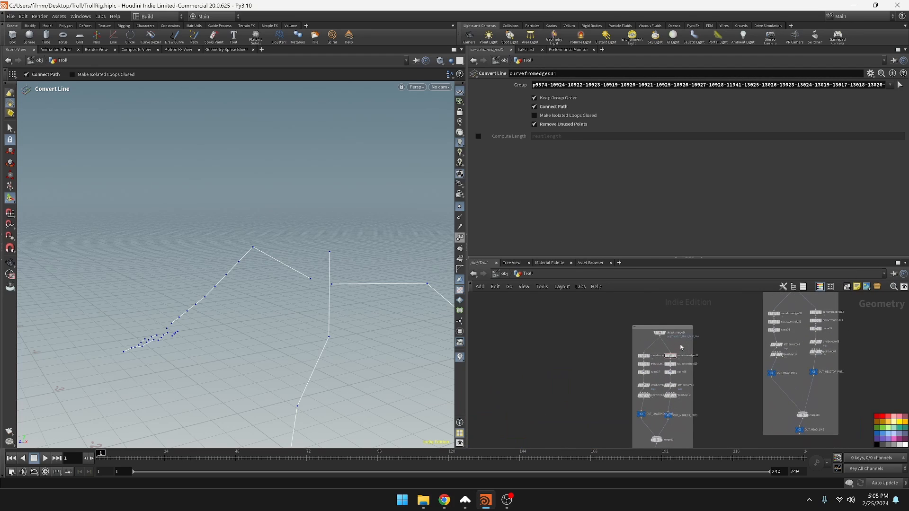
scroll(681, 347, "up", 3)
left_click(683, 321)
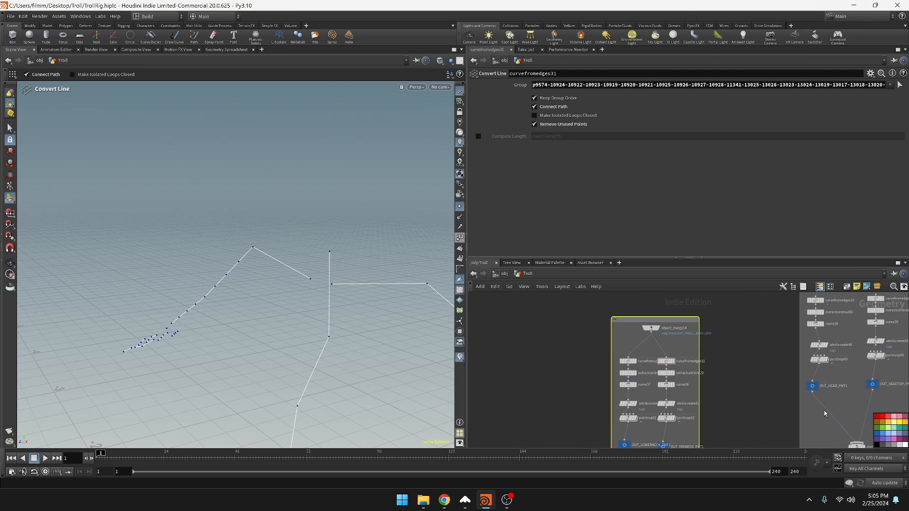
left_click(888, 435)
middle_click_drag(829, 308, 775, 357)
left_click(837, 306)
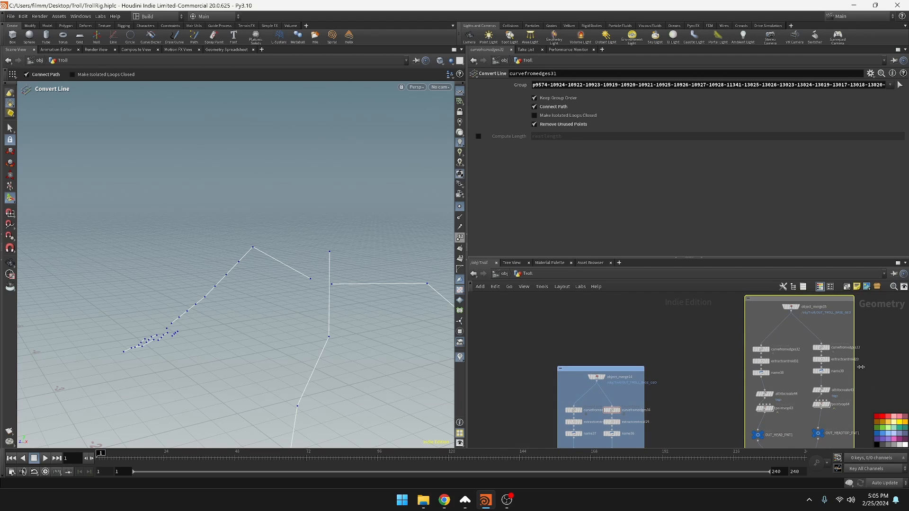
left_click(890, 433)
key("ctrl+s")
Copy the C_SPINE_NETWORK title from the spine network box
scroll(690, 360, "down", 5)
middle_click_drag(691, 360, 799, 273)
scroll(635, 374, "up", 5)
middle_click_drag(636, 374, 810, 293)
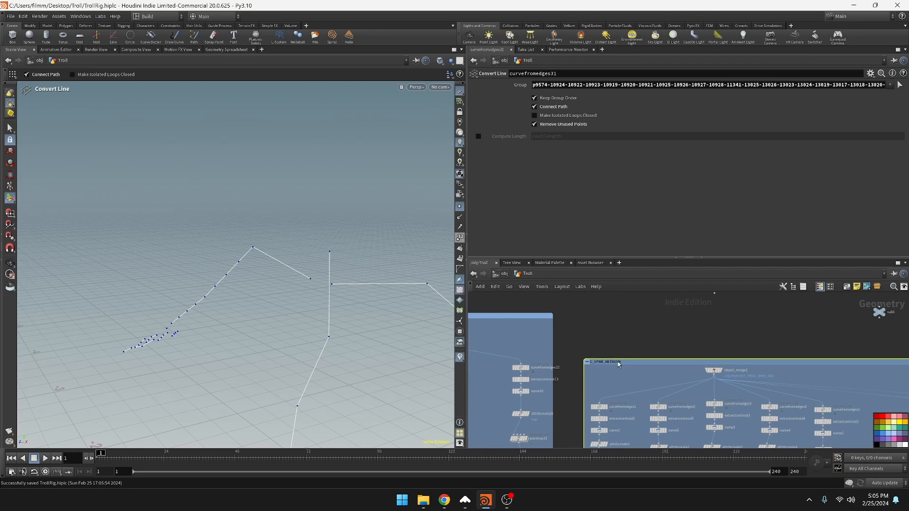
Title the neck network box C_NECK_NETWORK by pasting the spine box's title and replacing SPINE with NECK
scroll(731, 333, "down", 5)
scroll(633, 432, "up", 8)
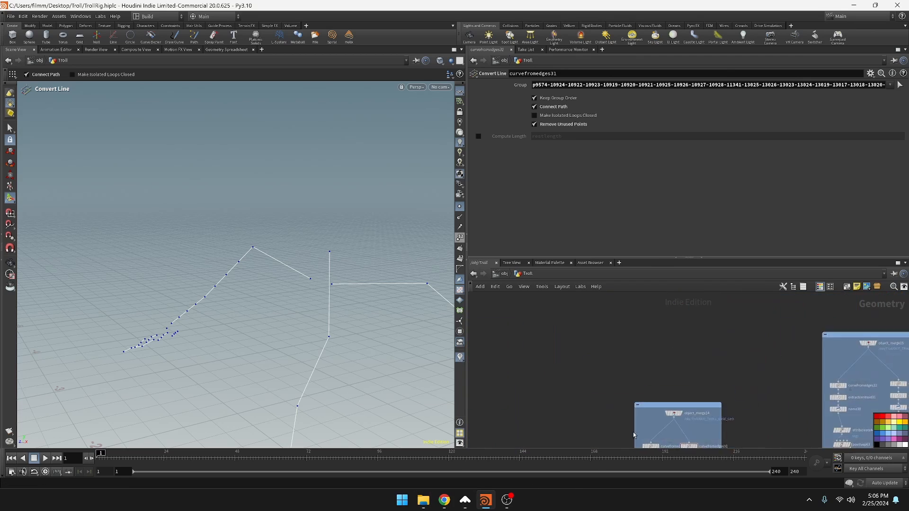
double_click(677, 368)
type("C_SPINE_NETWORK")
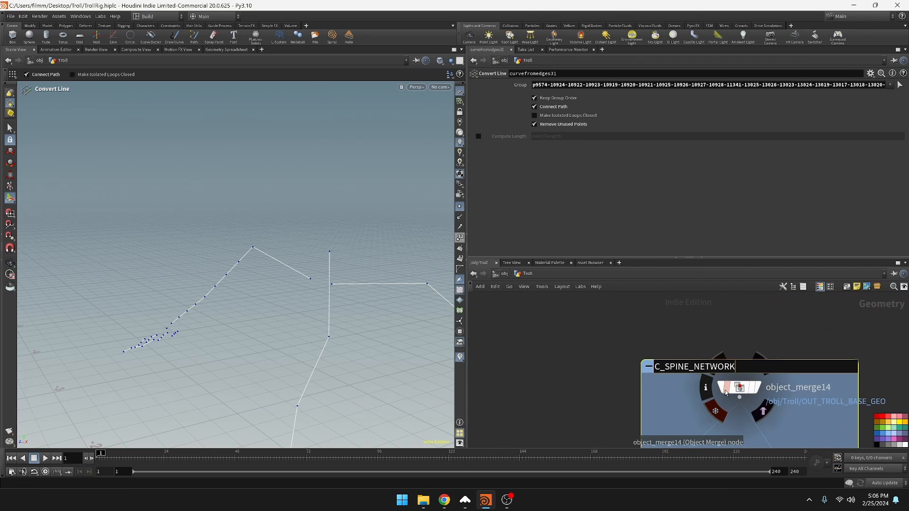
key("Home")
key("BackSpace")
key("Delete")
key("Delete")
key("Delete")
key("Delete")
type("NECK")
key("Return")
Title the head network box C_HEAD_NETWORK by pasting the spine box's title and replacing SPINE with HEAD
scroll(725, 392, "down", 5)
scroll(682, 332, "up", 5)
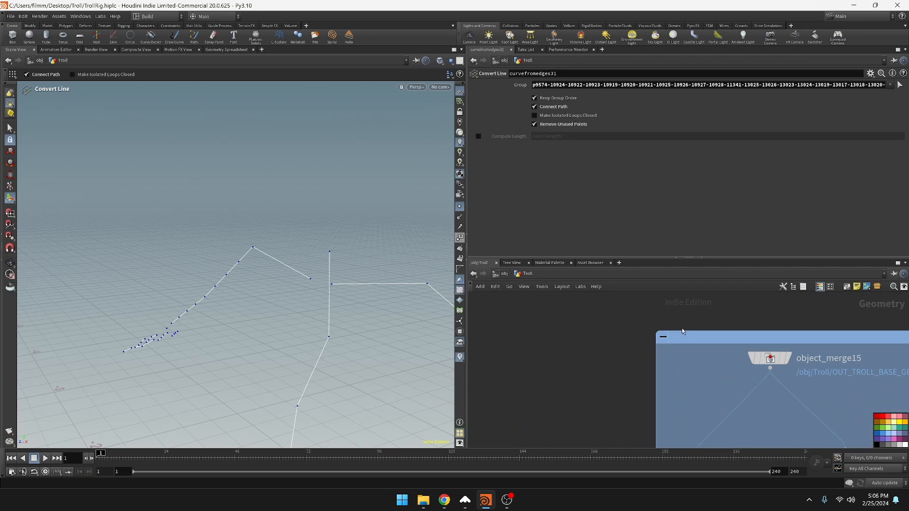
double_click(689, 338)
type("C_SPINE_NETWORK")
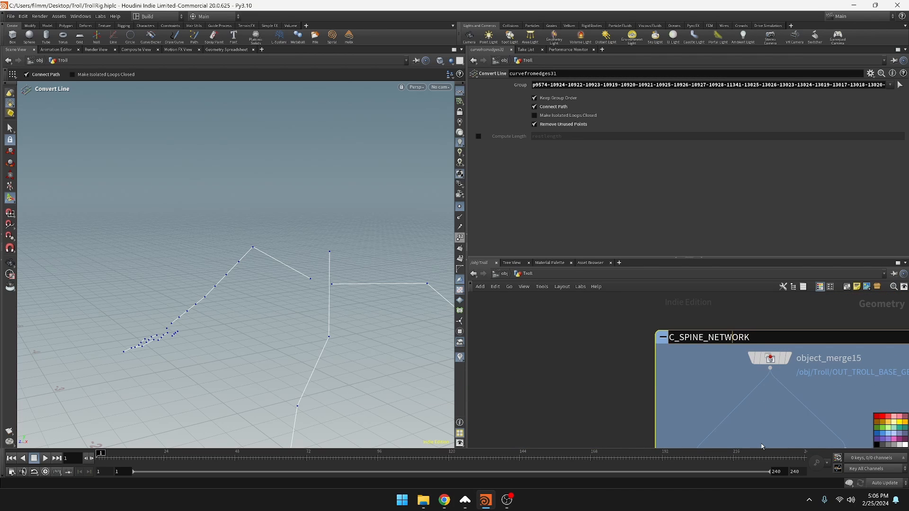
key("BackSpace")
key("BackSpace")
key("BackSpace")
key("BackSpace")
key("BackSpace")
type("HEAD")
key("Return")
scroll(595, 377, "down", 5)
middle_click_drag(614, 363, 676, 326)
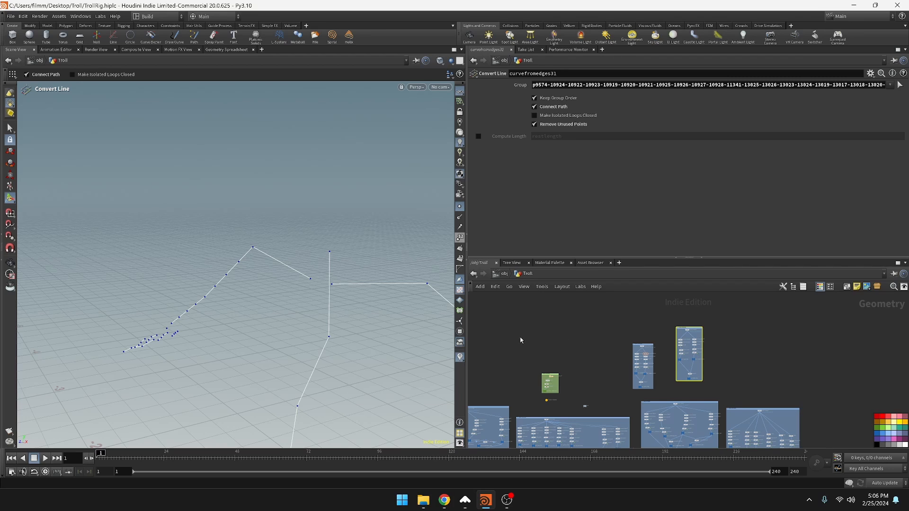
Delete the unused null1 node near the green import network box
left_click_drag(520, 340, 587, 349)
left_click(592, 368)
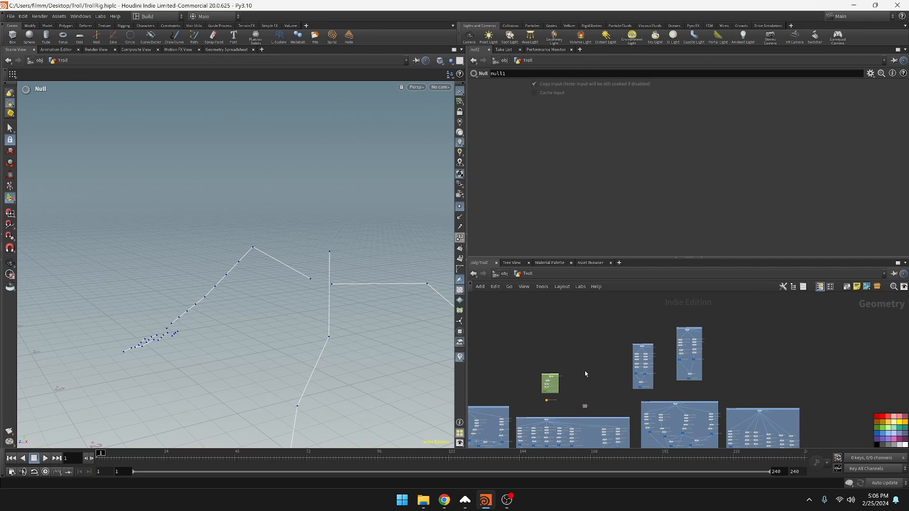
key("f")
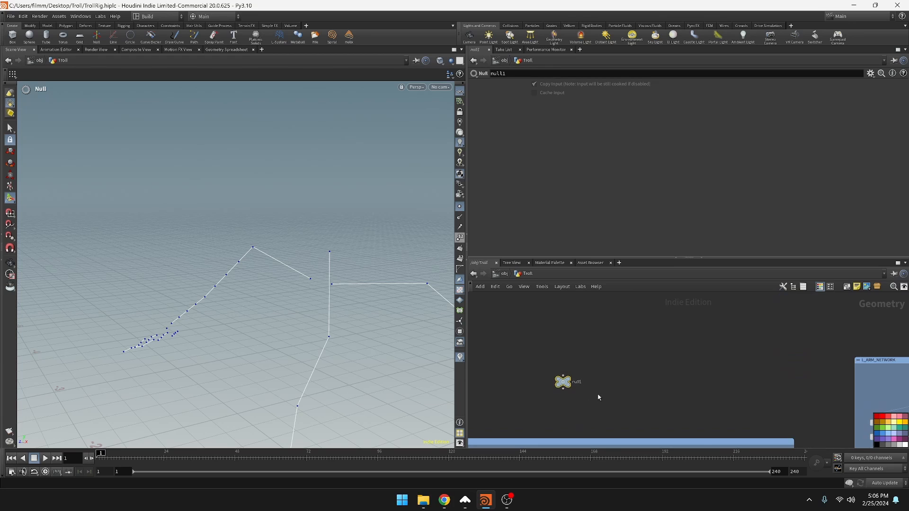
key("Delete")
key("h")
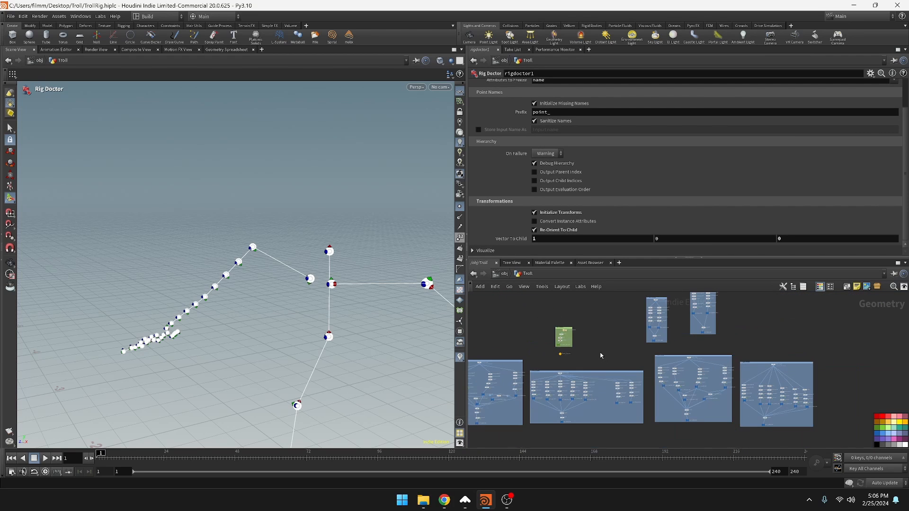
Move the green import network box and the character properties node beneath it higher above the other network boxes
left_click_drag(536, 302, 580, 359)
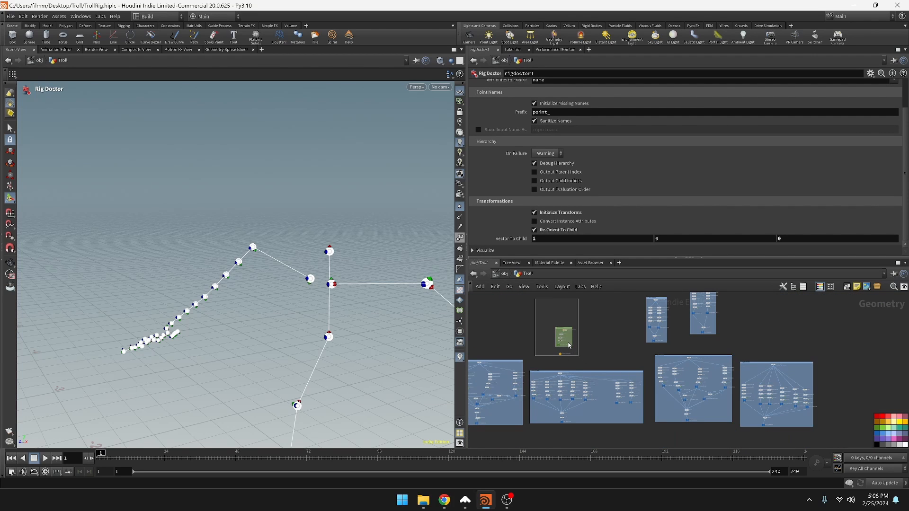
scroll(575, 342, "up", 4)
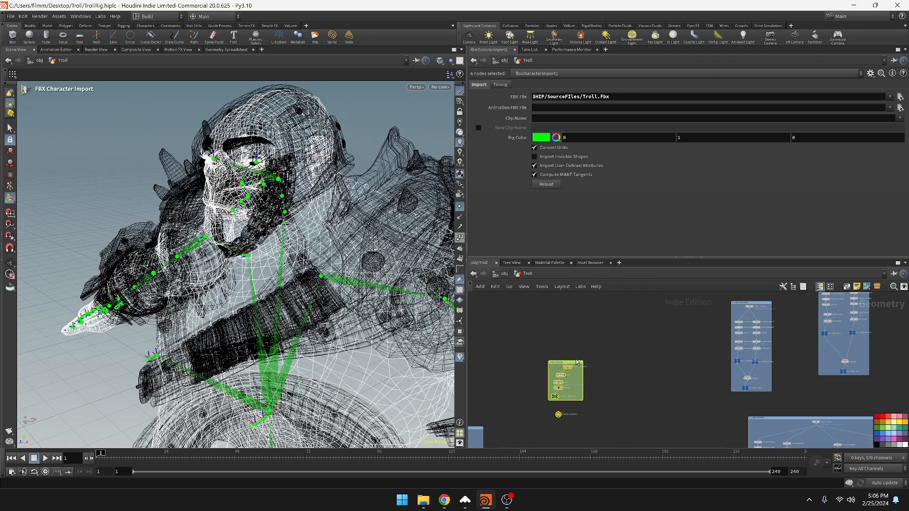
left_click_drag(578, 365, 594, 299)
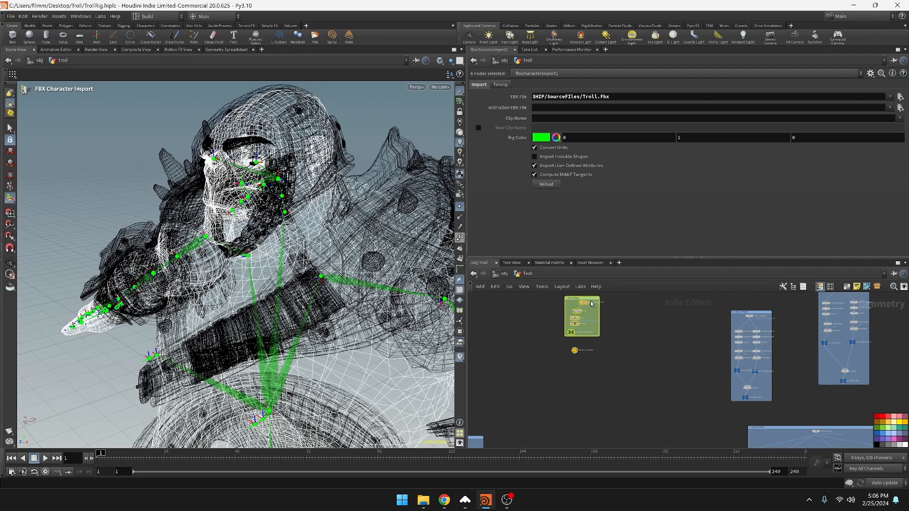
scroll(612, 354, "down", 7)
scroll(611, 355, "up", 4)
scroll(609, 332, "down", 5)
scroll(605, 334, "up", 6)
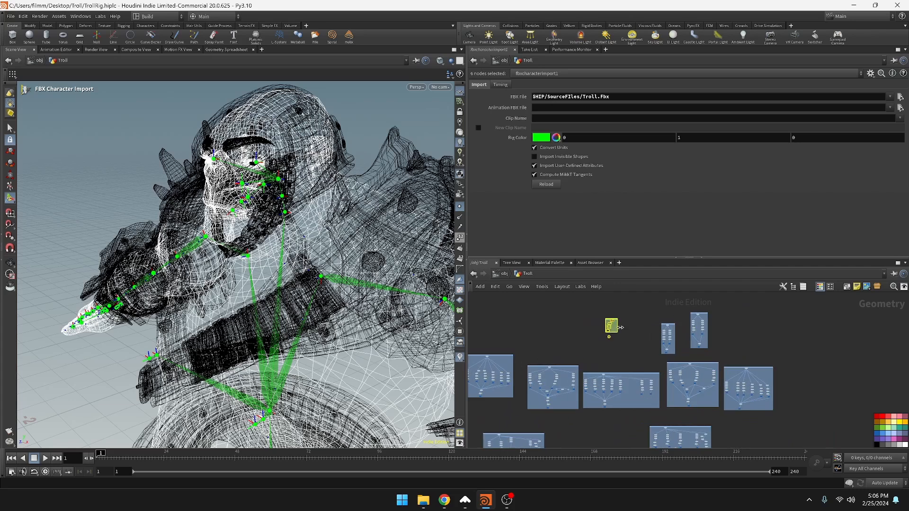
middle_click_drag(605, 331, 592, 398)
left_click_drag(601, 376, 601, 309)
scroll(596, 367, "down", 3)
scroll(662, 379, "up", 3)
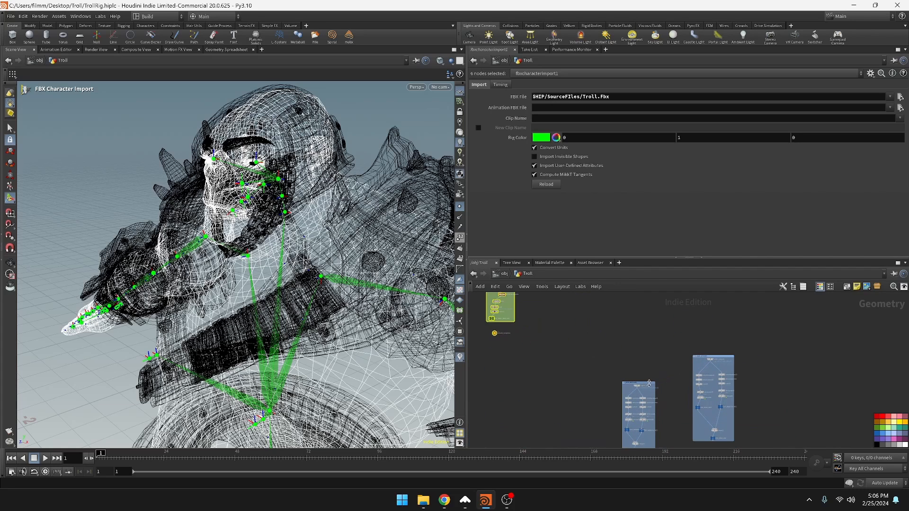
Place the neck network box above the spine network box and stack the head network box above the neck box
left_click_drag(652, 384, 507, 390)
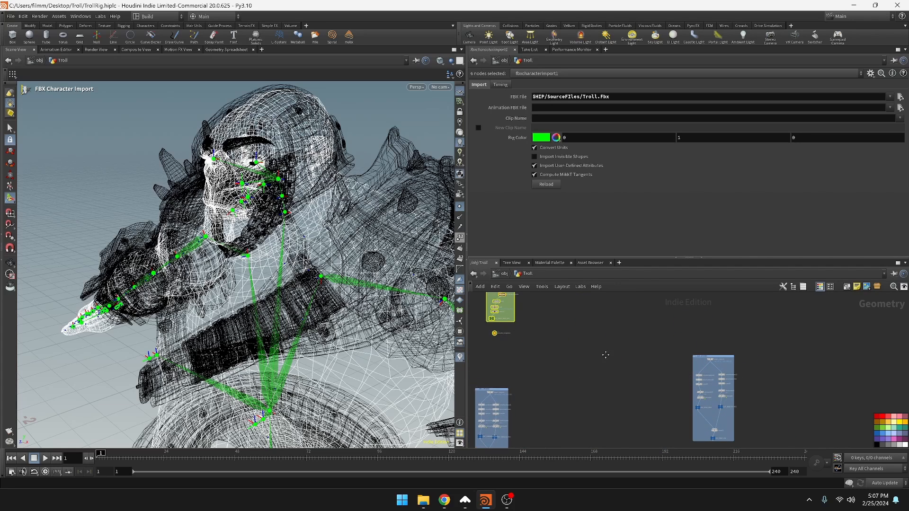
middle_click_drag(563, 406, 618, 364)
scroll(624, 344, "down", 2)
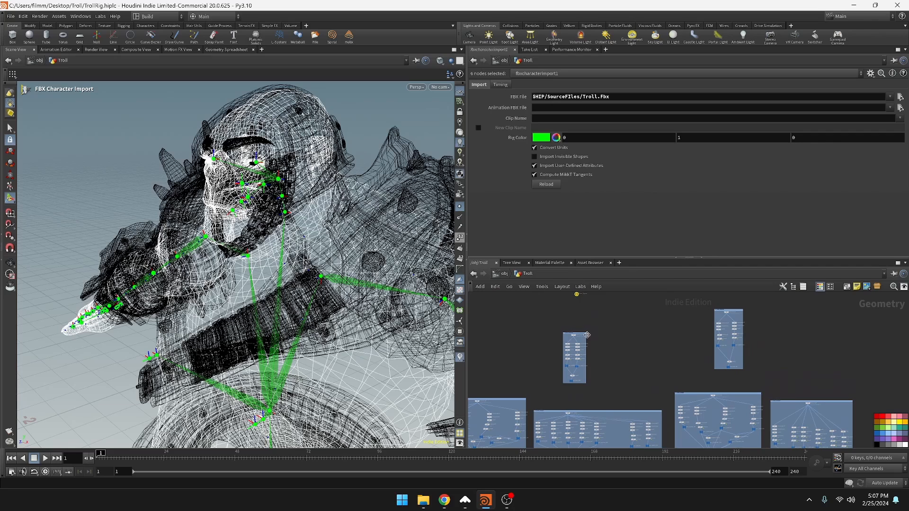
left_click_drag(581, 334, 583, 342)
middle_click_drag(641, 350, 635, 418)
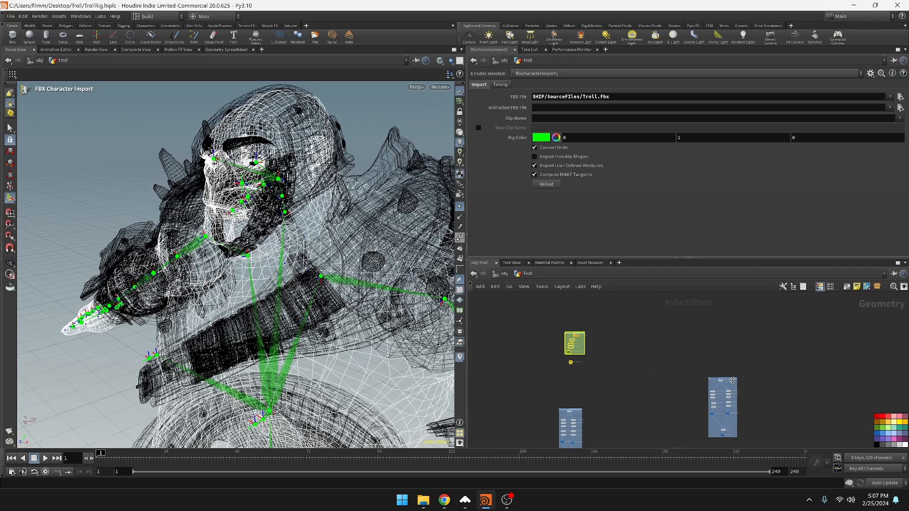
left_click_drag(733, 381, 616, 346)
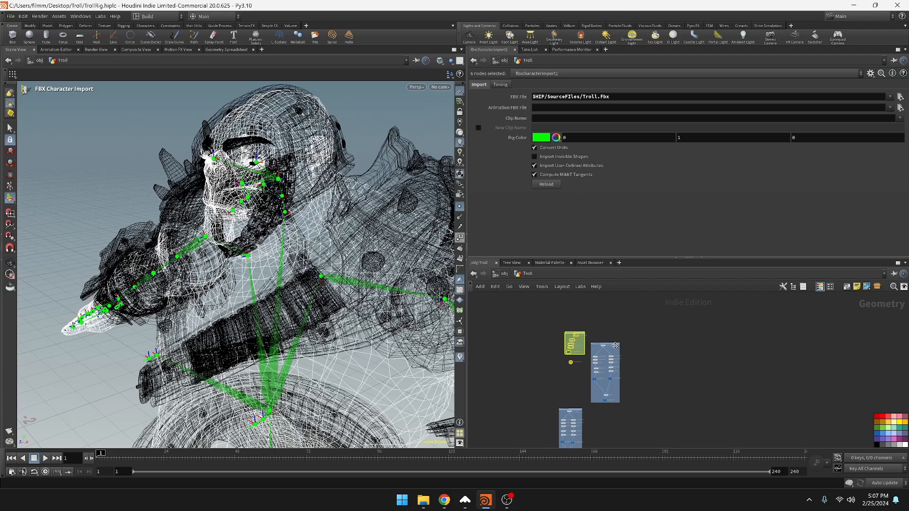
left_click_drag(549, 319, 577, 340)
middle_click_drag(608, 446, 657, 317)
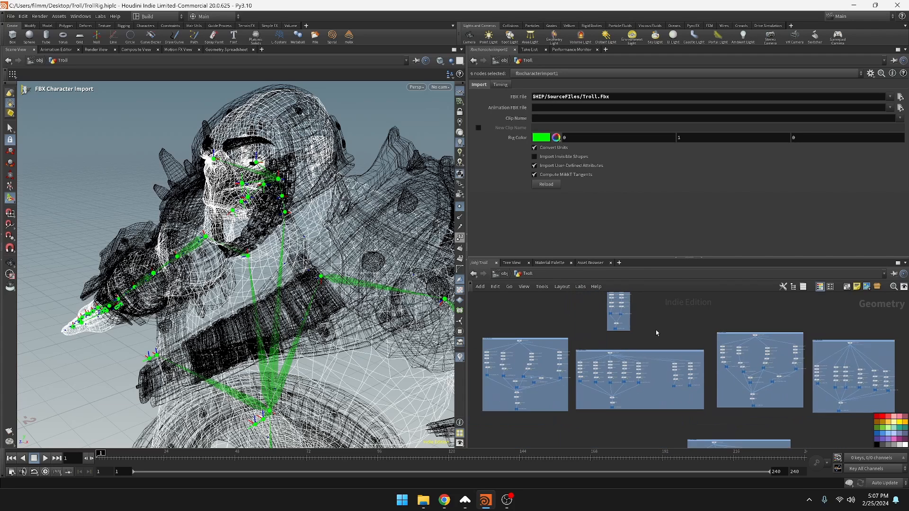
Delete the separated neck and head branches from the spine network box and narrow the box around its remaining branches
scroll(657, 333, "up", 4)
left_click_drag(686, 381, 752, 447)
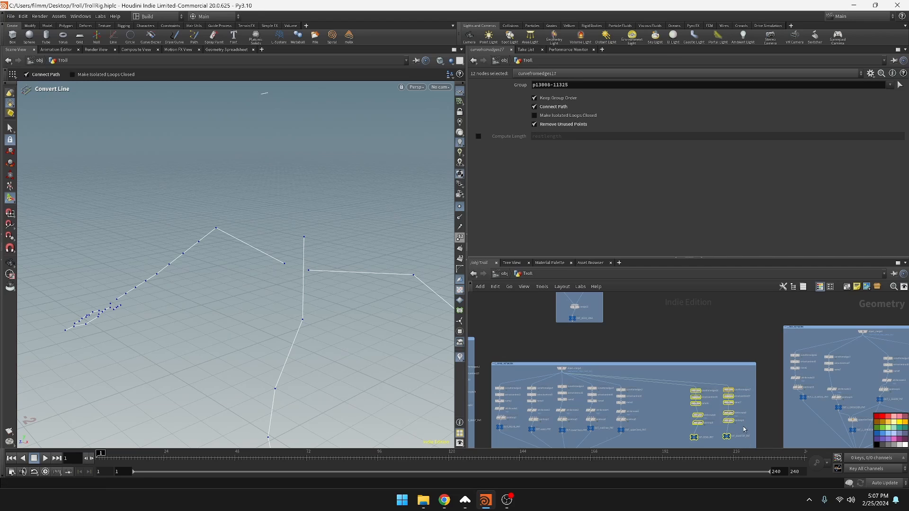
key("Delete")
key("ctrl+z")
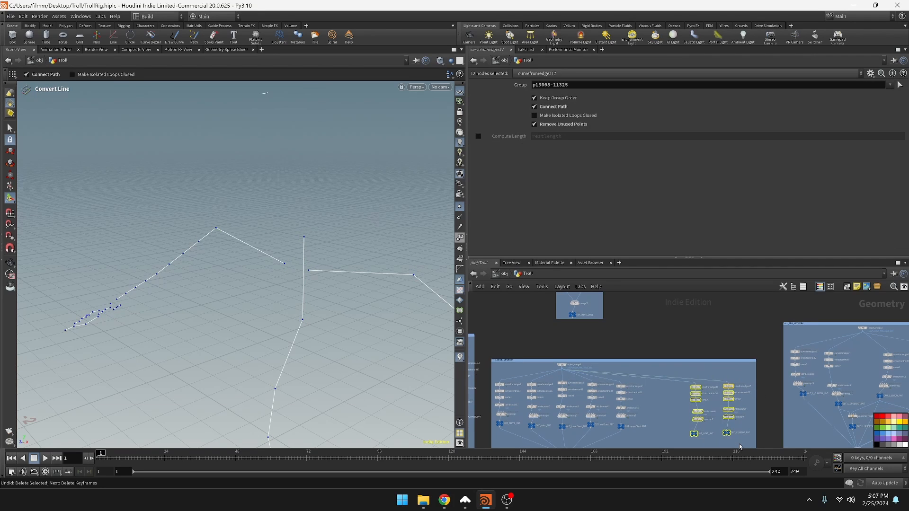
key("Delete")
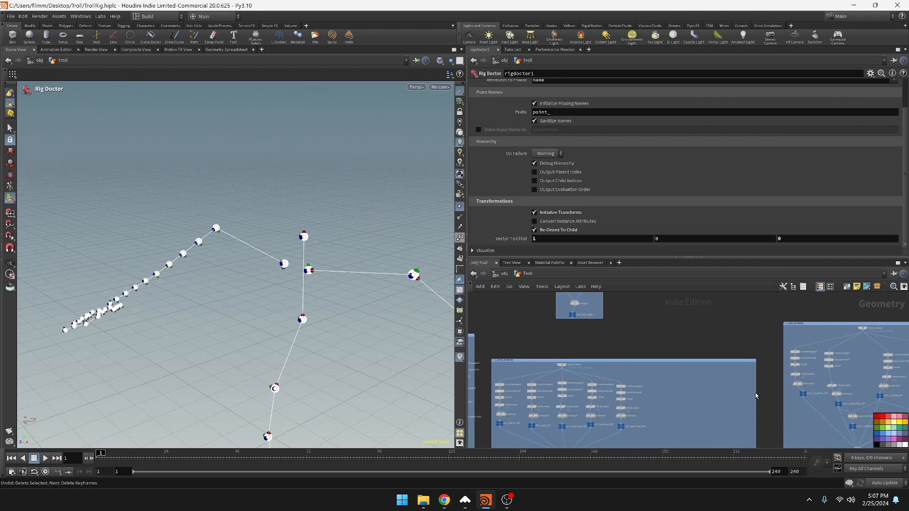
scroll(757, 396, "down", 5)
Rearrange the left-side arm, hand and leg network boxes closer to the spine box to close the gaps in the layout
left_click(774, 361)
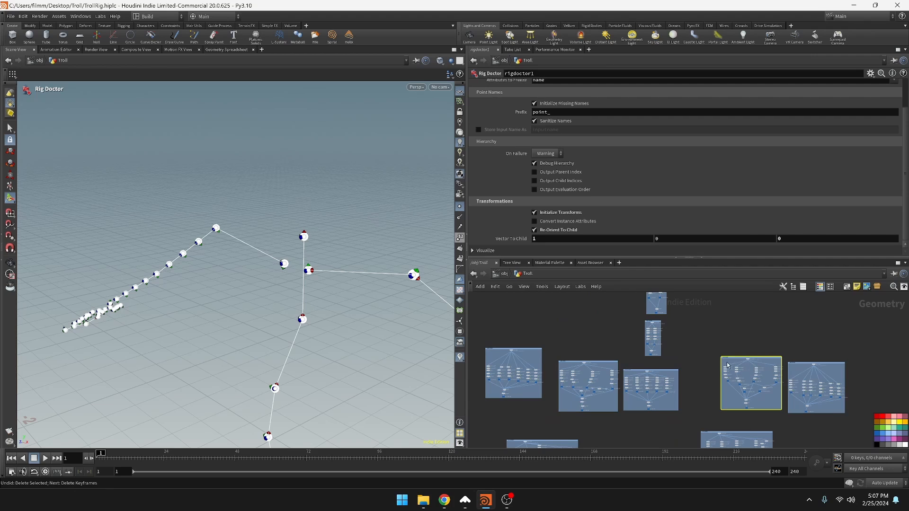
left_click_drag(773, 361, 740, 366)
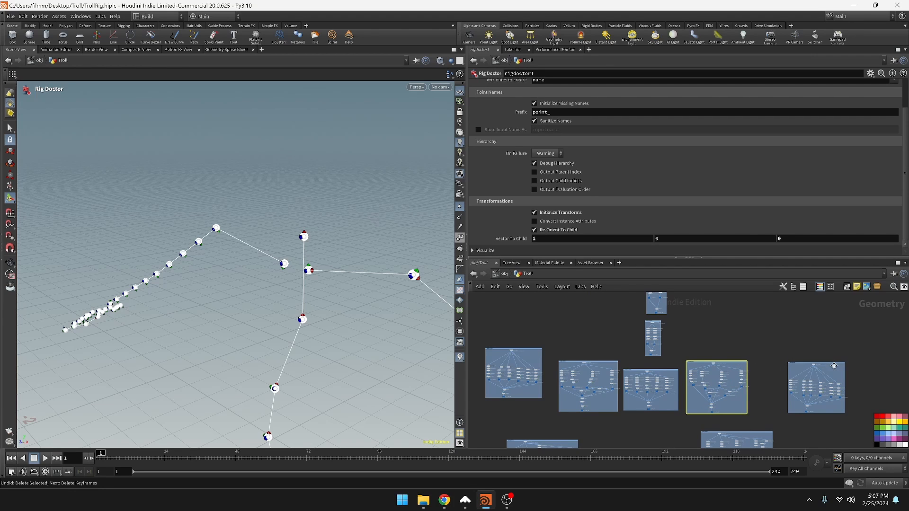
left_click_drag(835, 364, 801, 364)
middle_click_drag(828, 364, 852, 309)
left_click_drag(770, 379, 742, 373)
left_click_drag(580, 389, 625, 372)
middle_click_drag(671, 386, 667, 329)
left_click_drag(777, 400, 766, 383)
middle_click_drag(797, 313, 722, 475)
middle_click_drag(651, 335, 610, 343)
middle_click_drag(669, 399, 690, 341)
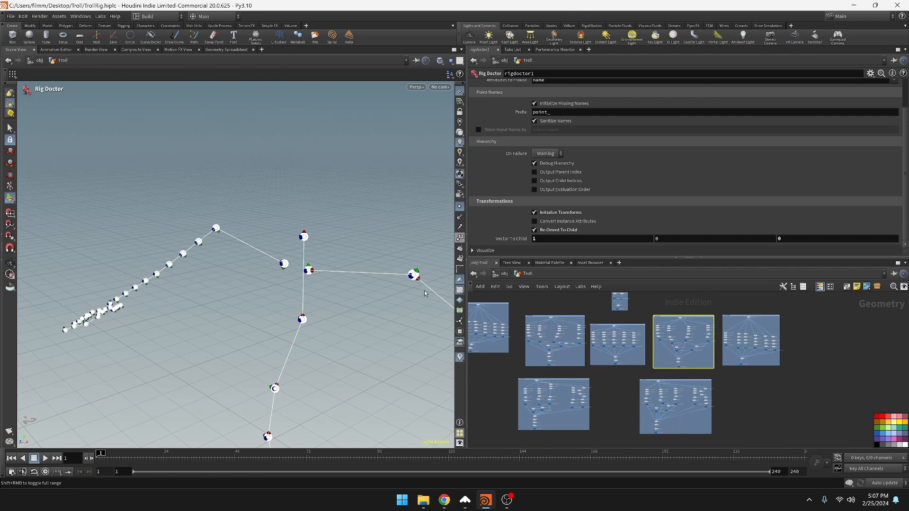
Examine the joint skeleton from the front and the branches inside the left leg network box
left_click_drag(251, 289, 333, 325, "alt")
middle_click_drag(333, 325, 381, 356, "alt")
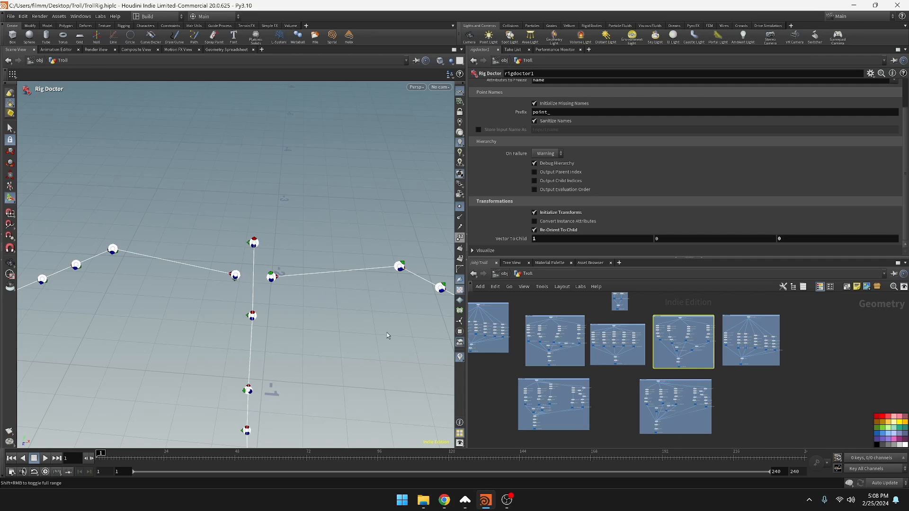
middle_click_drag(357, 324, 342, 279, "alt")
scroll(373, 342, "down", 3)
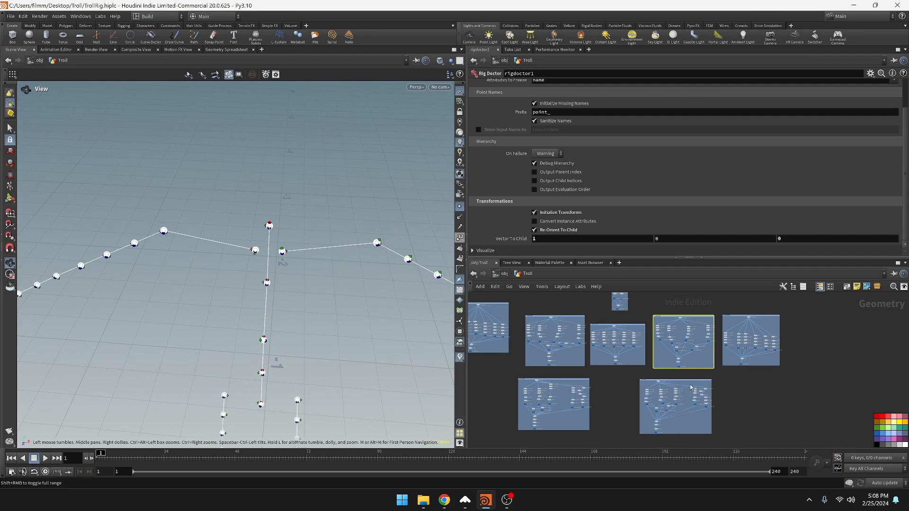
middle_click_drag(743, 391, 716, 298)
scroll(715, 345, "up", 4)
middle_click_drag(715, 345, 723, 290)
scroll(765, 381, "up", 1)
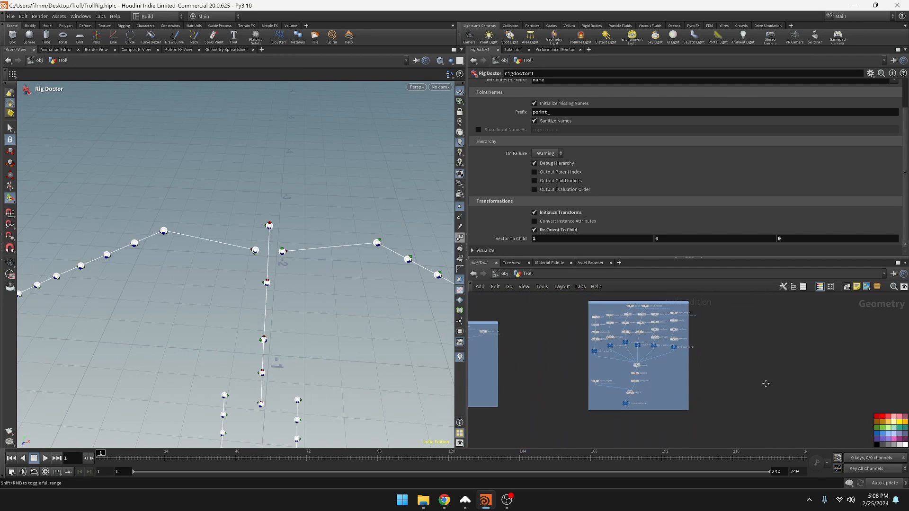
middle_click_drag(766, 384, 784, 483)
middle_click_drag(766, 363, 798, 435)
scroll(717, 382, "down", 1)
scroll(712, 380, "up", 5)
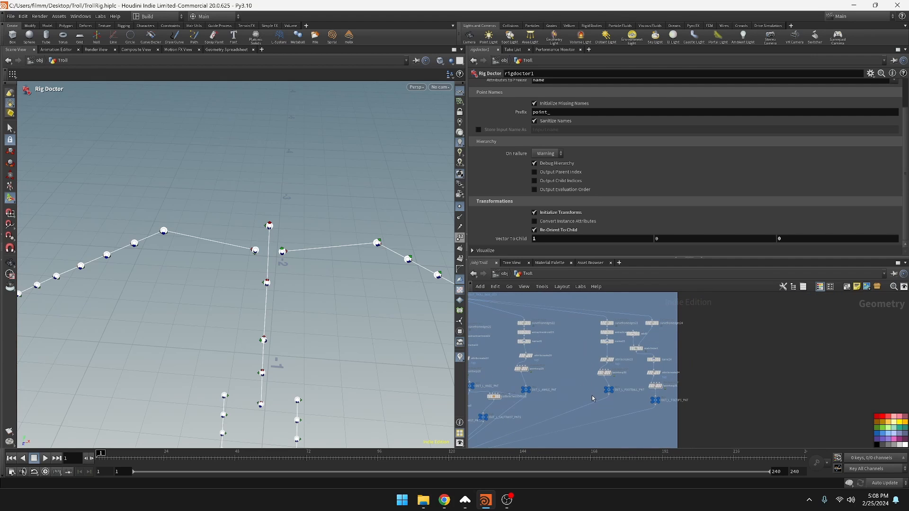
scroll(630, 426, "down", 3)
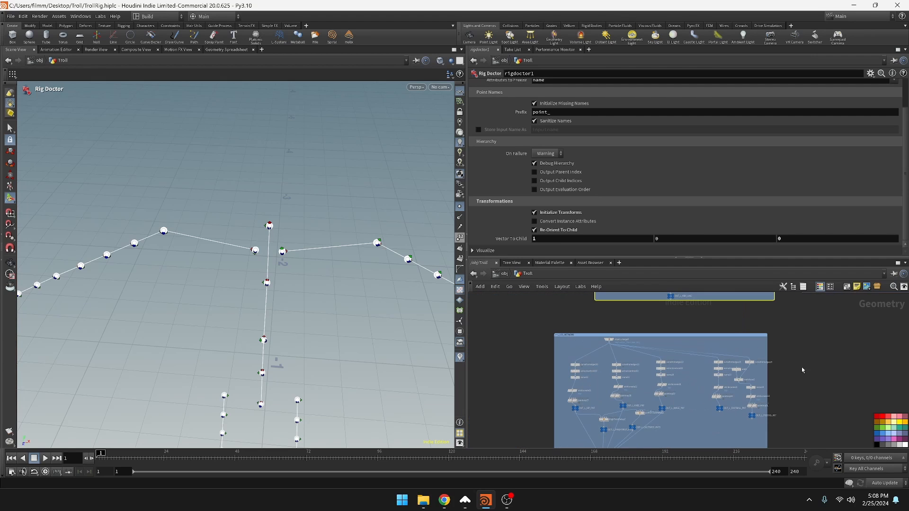
Duplicate the left leg network's object merge and its two rightmost toe branches beside the box, and enclose the copies in a new network box
left_click(609, 341)
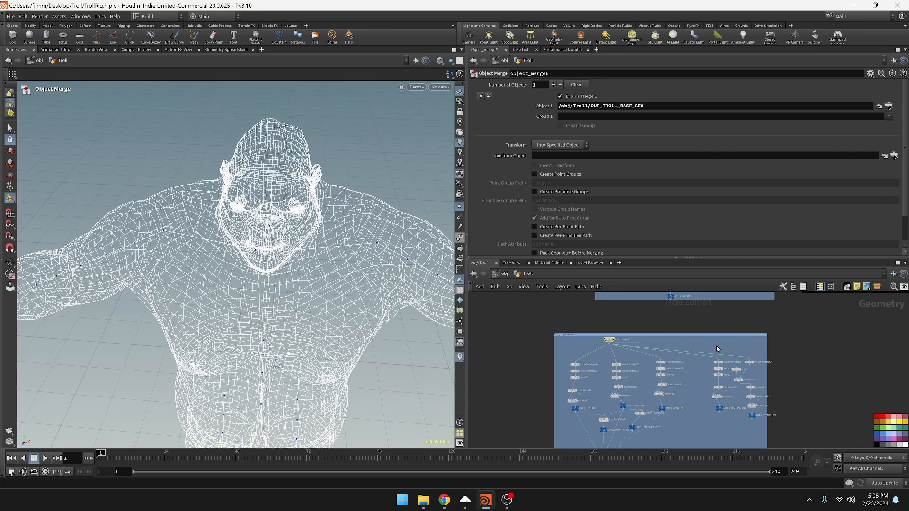
left_click_drag(716, 347, 906, 402, "shift")
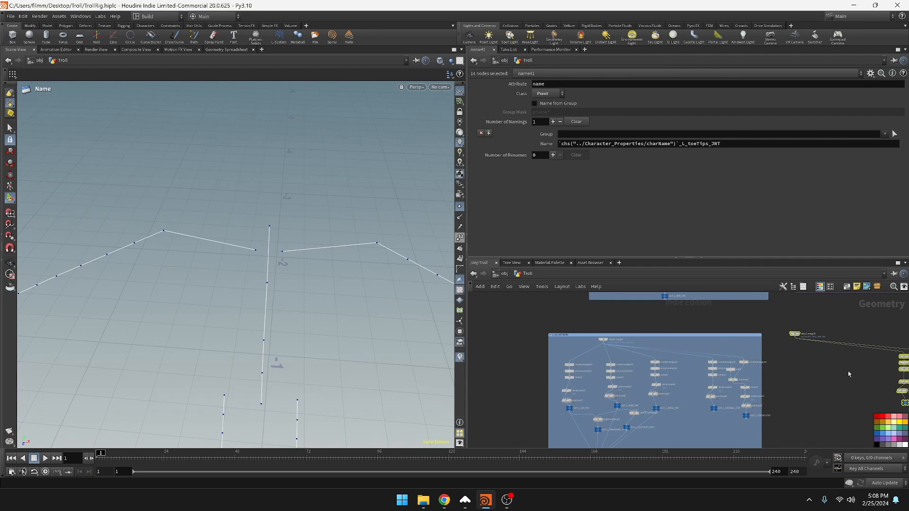
middle_click_drag(849, 375, 695, 379)
left_click_drag(643, 340, 798, 347)
left_click(676, 377)
middle_click_drag(855, 417, 783, 411)
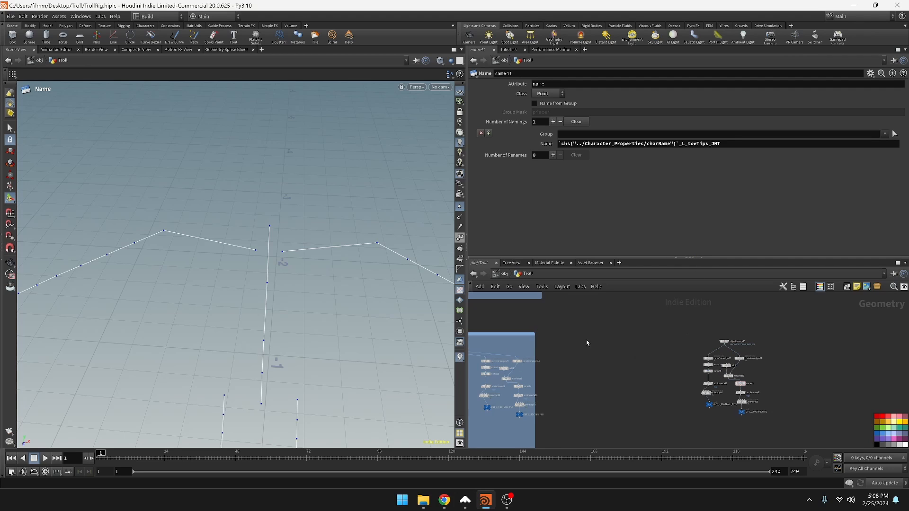
left_click_drag(684, 327, 803, 448)
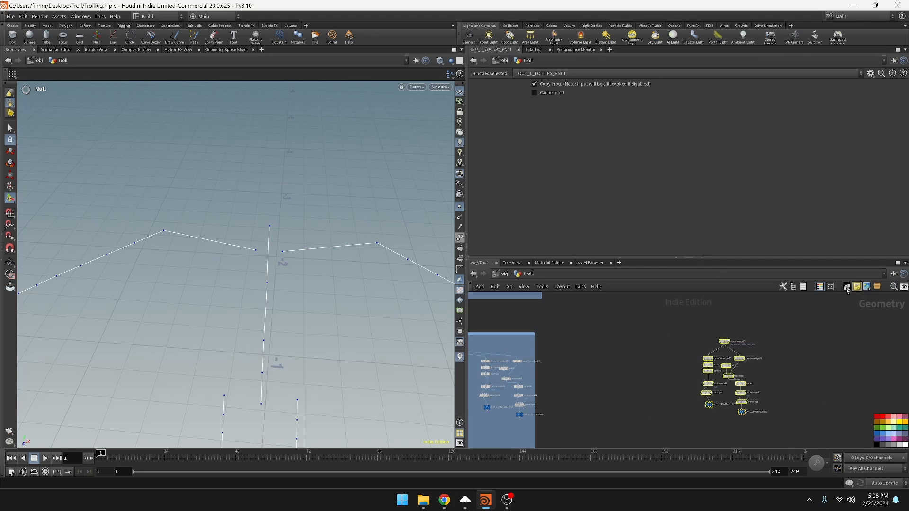
scroll(740, 353, "up", 3)
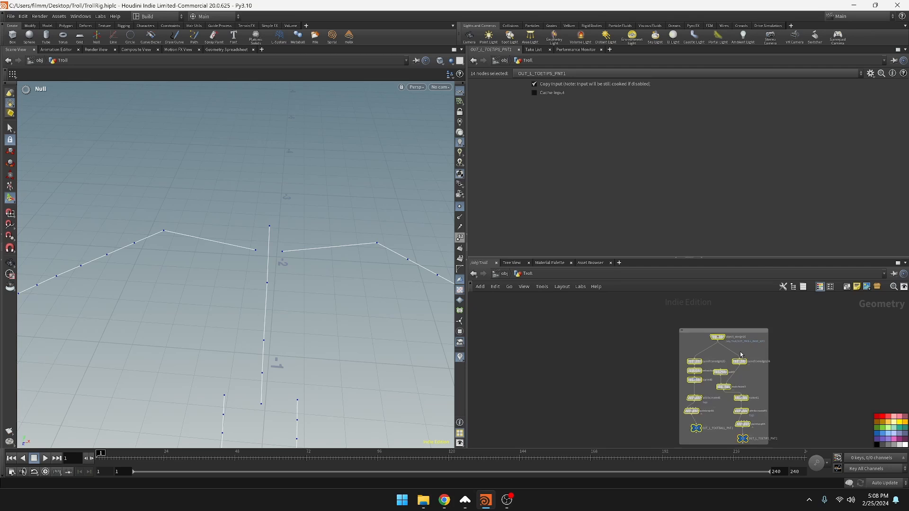
left_click(731, 326)
key("ctrl+v")
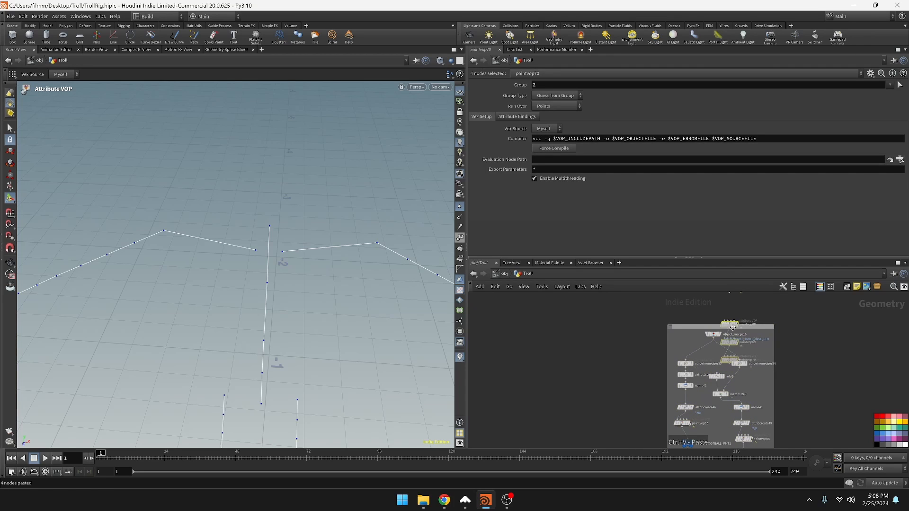
key("ctrl+z")
Title the new left toe-branch network box with a NETWORK name based on the left leg box's title, and color it blue
scroll(564, 407, "up", 4)
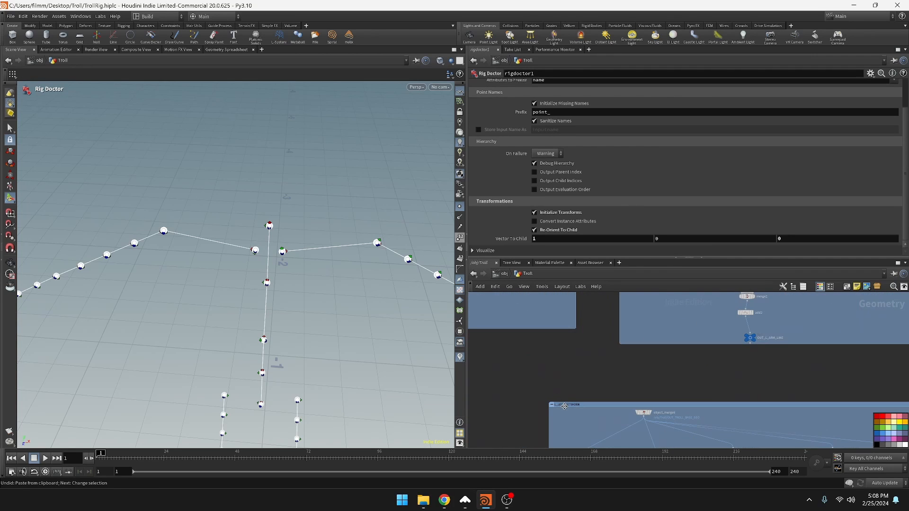
left_click(565, 406)
left_click(611, 416)
middle_click_drag(890, 384, 462, 358)
double_click(692, 384)
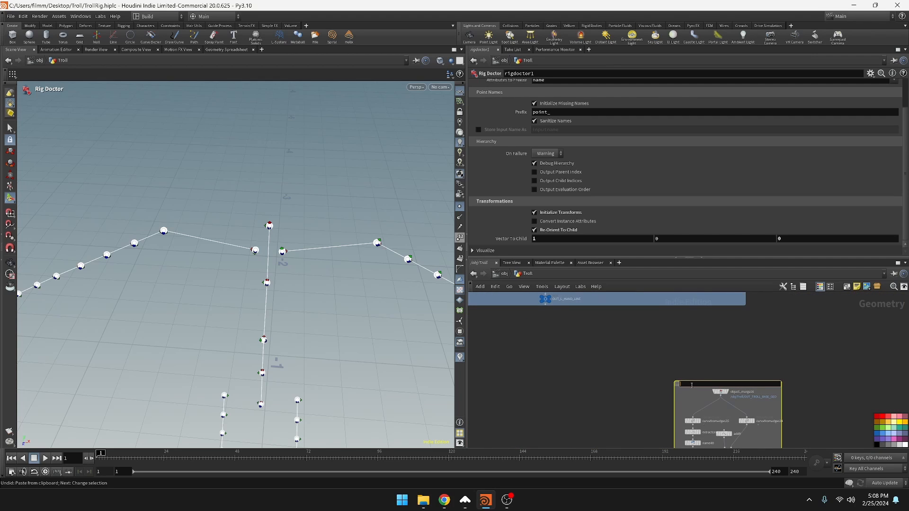
type("L_LEG_NETWORK")
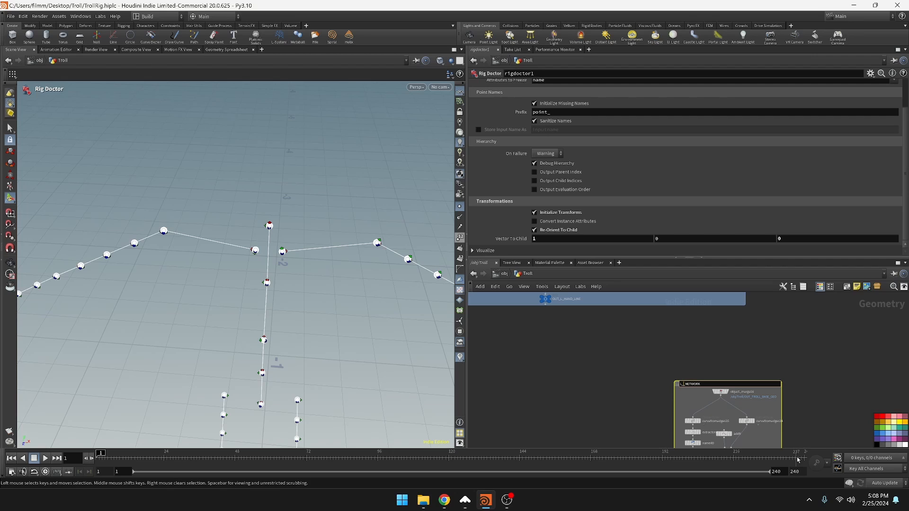
key("Return")
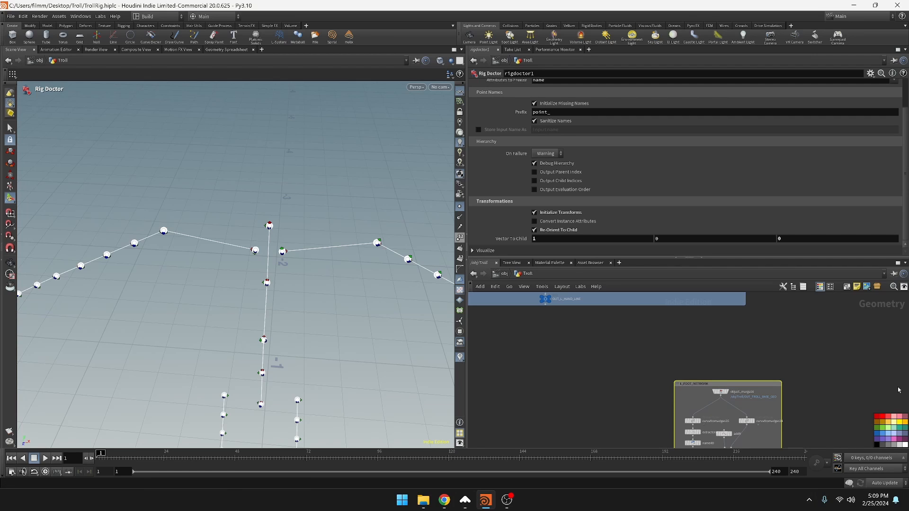
left_click(891, 437)
Extend the left foot box downward and merge the OUT_L_FOOTBALL_PNT1 and OUT_L_TOETIPS_PNT1 outputs with a Merge node
middle_click_drag(758, 402, 735, 300)
left_click(706, 440)
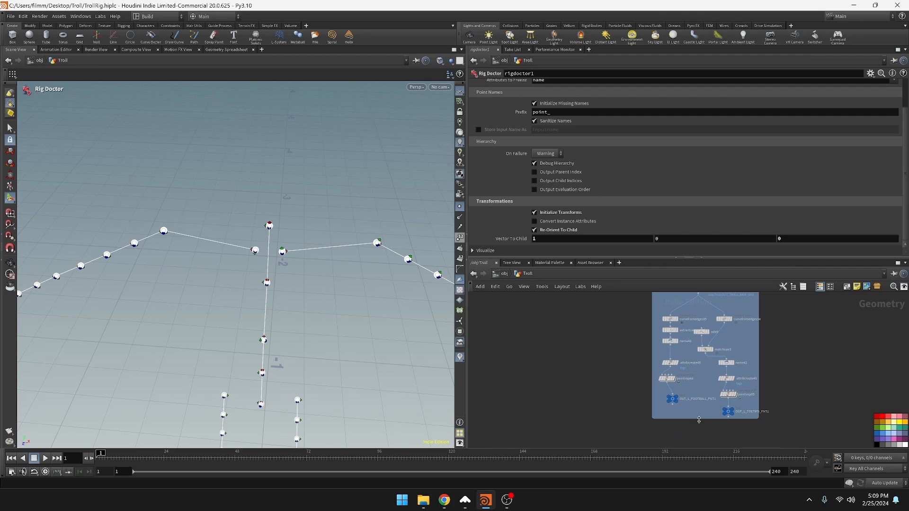
left_click_drag(699, 420, 699, 449)
middle_click_drag(714, 413, 704, 368)
scroll(705, 367, "down", 2)
key("Tab")
type("merge")
key("Return")
left_click(691, 393)
left_click_drag(670, 362, 691, 390)
left_click_drag(716, 372, 705, 391)
Add a Null node below the new merge in the left foot network box
key("Tab")
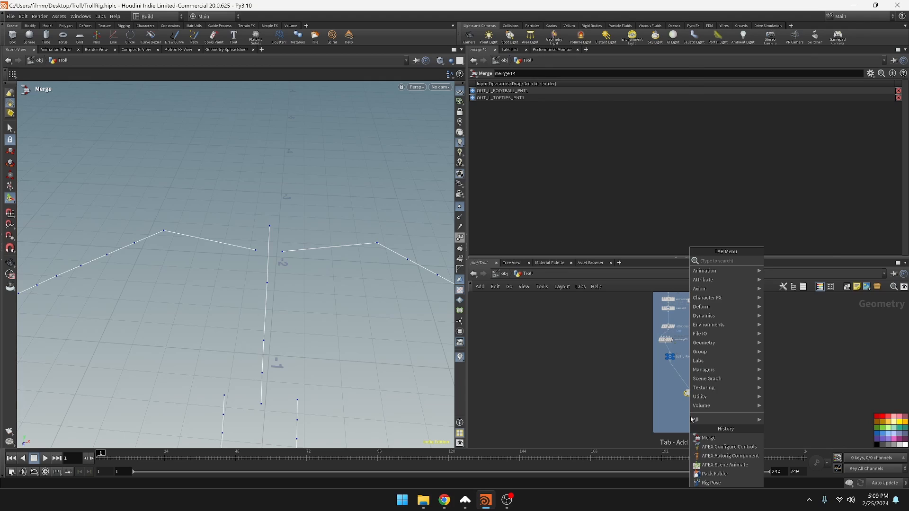
type("null")
key("Return")
left_click(686, 416)
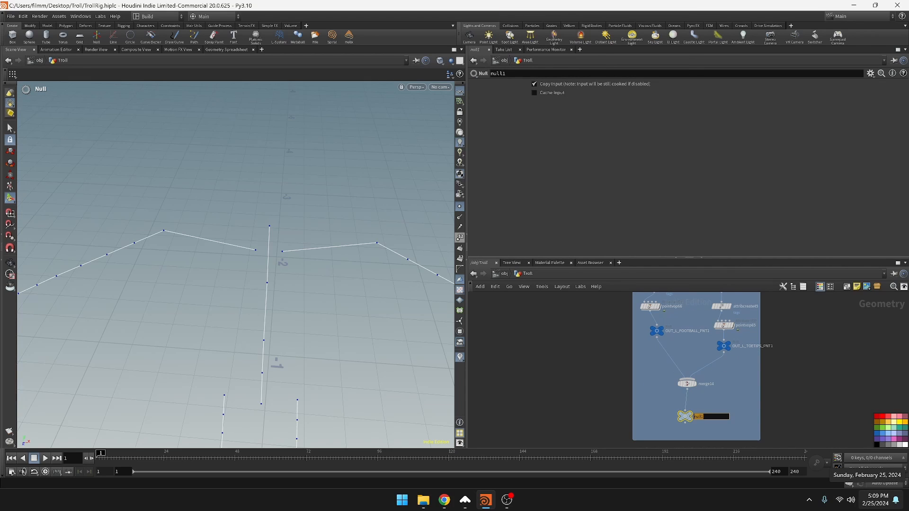
Try to copy the name of the left leg's OUT_L_LEG_LINE null onto the new null
scroll(760, 381, "down", 3)
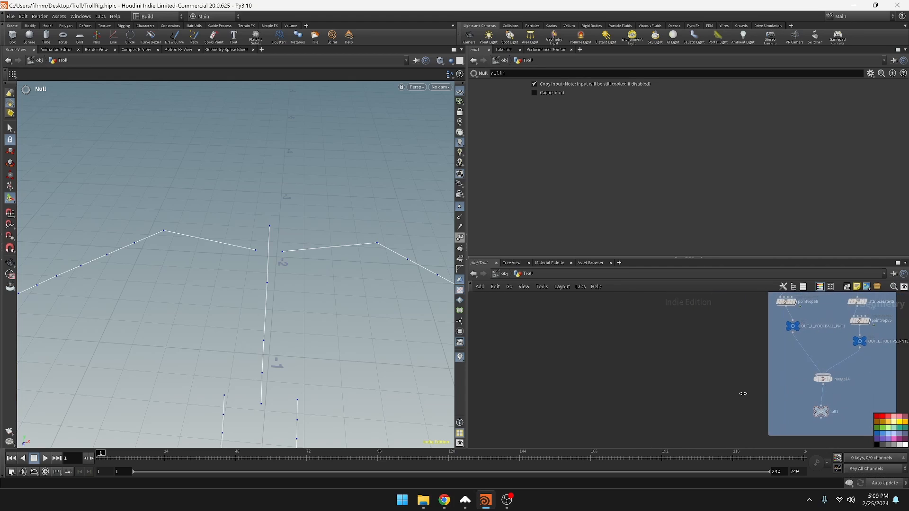
middle_click_drag(643, 404, 828, 341)
scroll(644, 405, "up", 5)
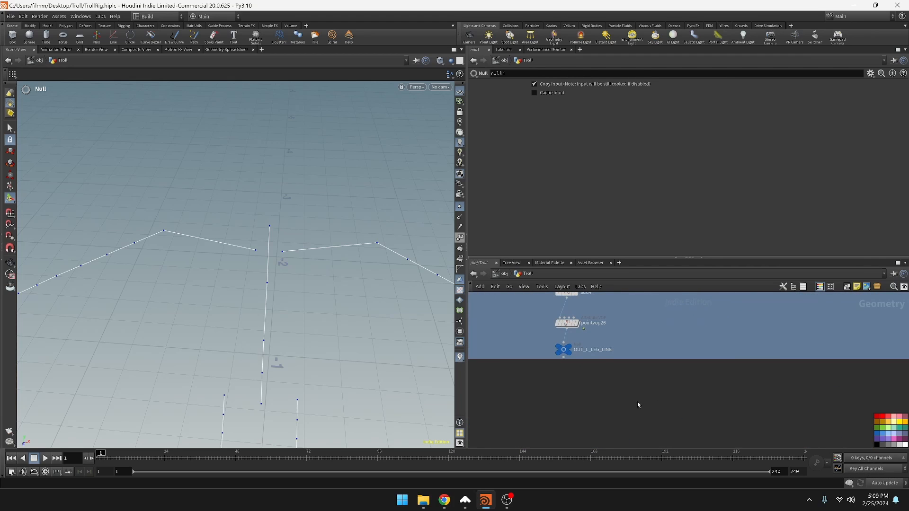
double_click(588, 351)
left_click_drag(602, 349, 643, 360)
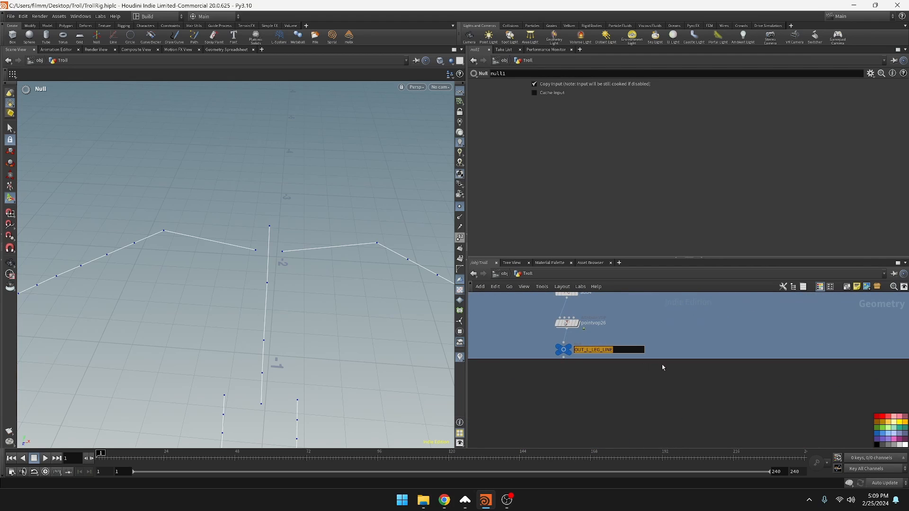
left_click(813, 384)
middle_click_drag(805, 397, 323, 434)
middle_click_drag(786, 393, 360, 410)
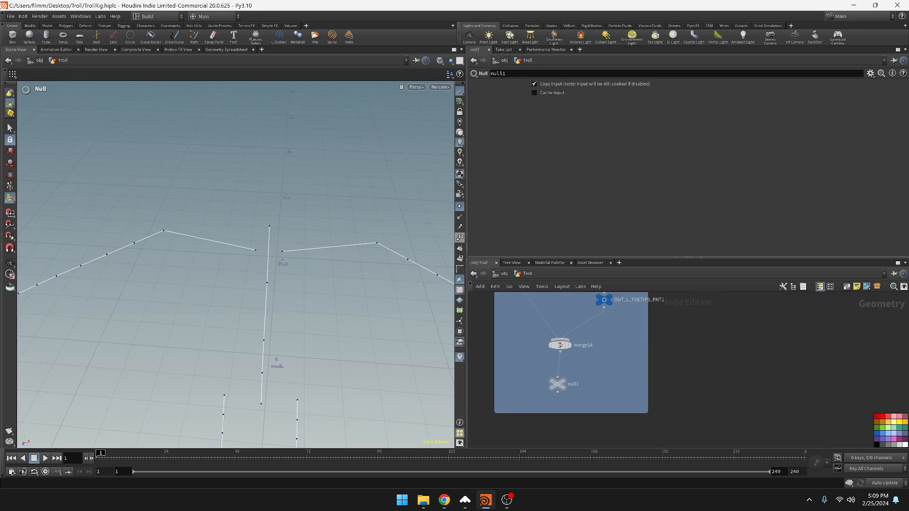
double_click(580, 388)
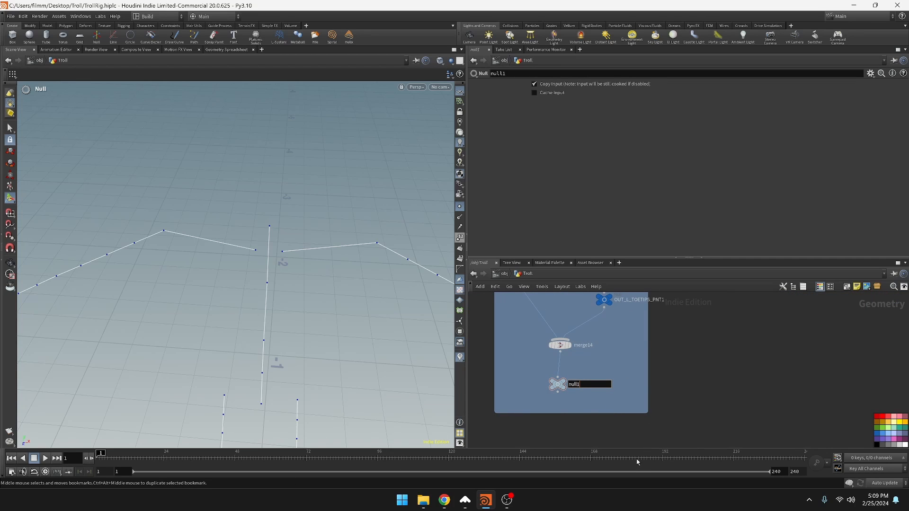
left_click(487, 393)
Rename the new null OUT_L_FOOT_LINE, adapting the left leg output's copied name, and color it blue
middle_click_drag(487, 394, 903, 355)
middle_click_drag(612, 408, 903, 285)
middle_click_drag(555, 397, 633, 427)
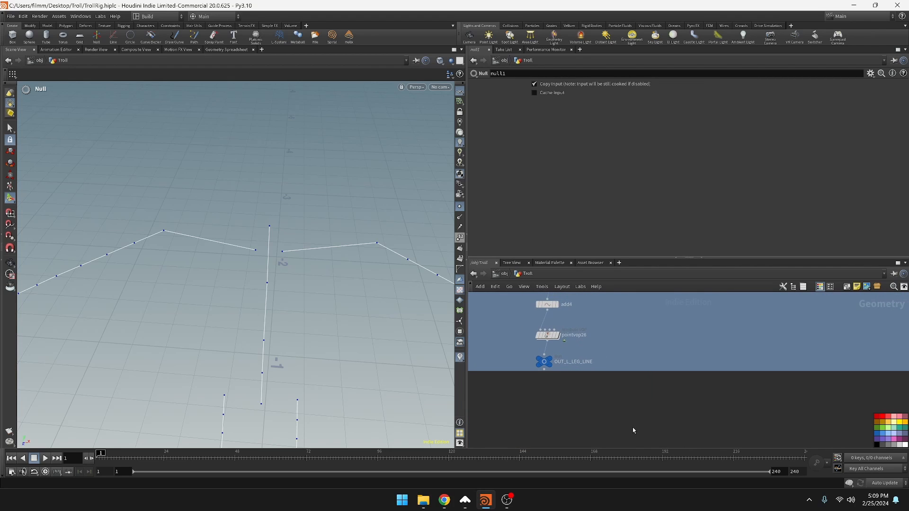
double_click(572, 363)
key("ctrl+c")
left_click(621, 390)
middle_click_drag(726, 398, 478, 434)
middle_click_drag(739, 384, 478, 417)
double_click(696, 403)
key("ctrl+v")
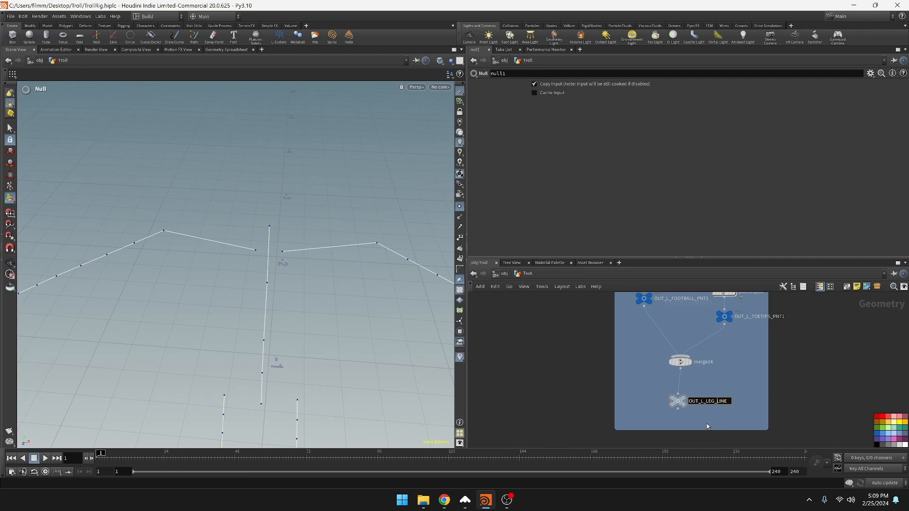
type("FOOT")
key("Return")
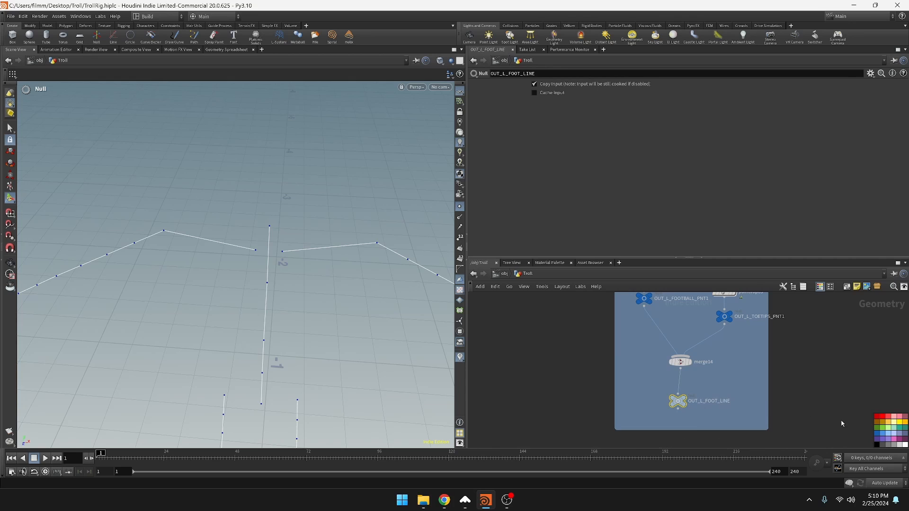
left_click(877, 434)
left_click(829, 394)
Examine the joint skeleton and the arrangement of the left and right leg network boxes and their merged outputs
scroll(722, 414, "down", 3)
mouse_move(791, 389)
middle_mouse_down()
mouse_move(783, 391)
mouse_move(806, 400)
middle_mouse_up()
key("space")
middle_click_drag(315, 351, 373, 304)
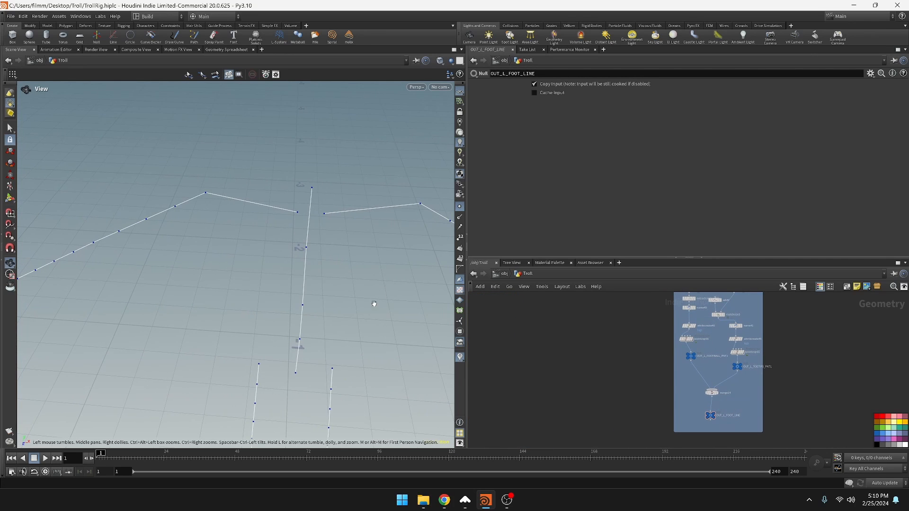
scroll(612, 366, "down", 4)
middle_click_drag(611, 366, 814, 319)
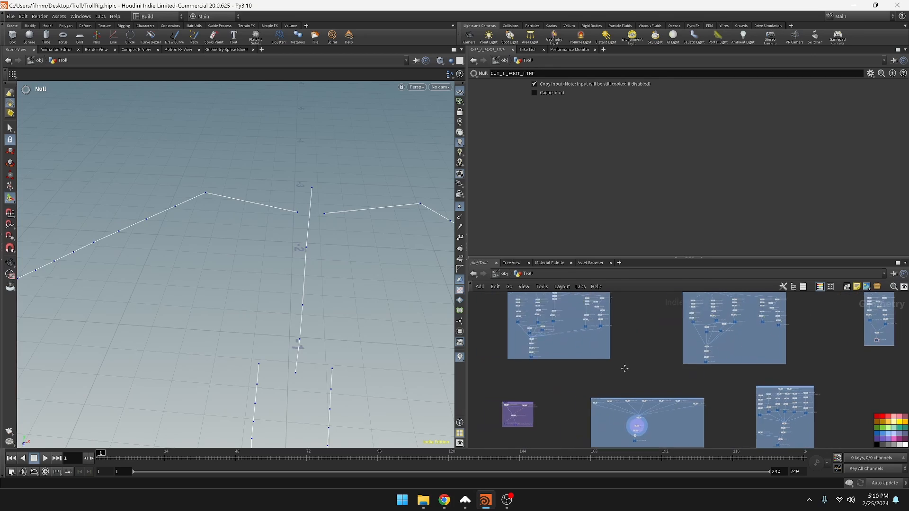
scroll(643, 381, "up", 5)
scroll(599, 378, "up", 1)
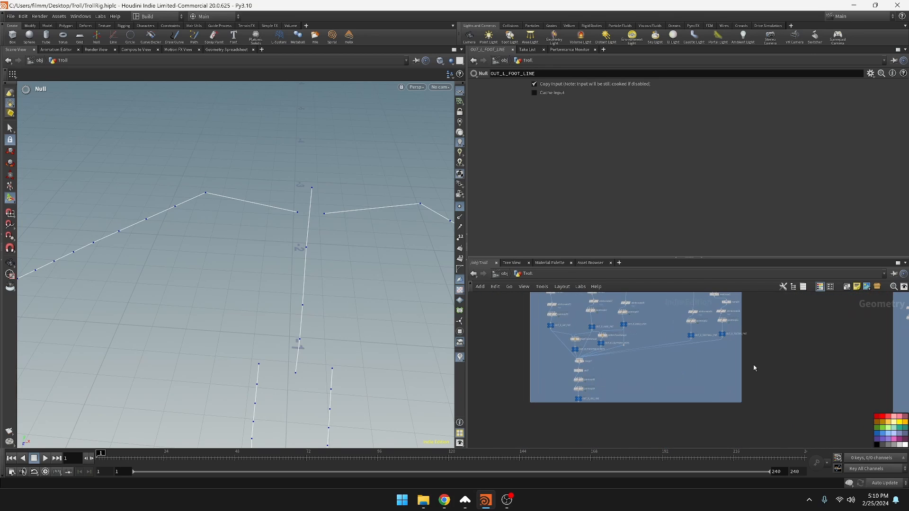
middle_click_drag(698, 357, 645, 413)
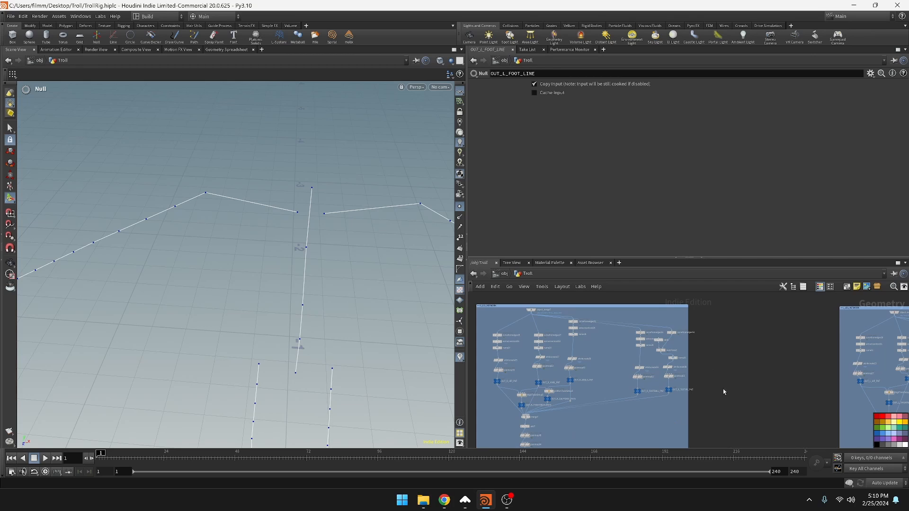
middle_click_drag(728, 390, 521, 318)
scroll(686, 425, "up", 1)
middle_click_drag(632, 427, 746, 442)
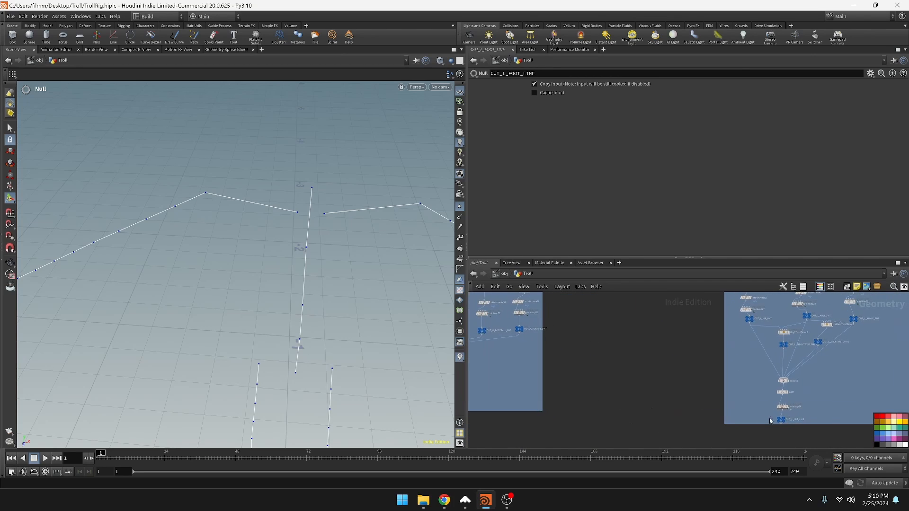
scroll(787, 412, "up", 3)
mouse_move(803, 401)
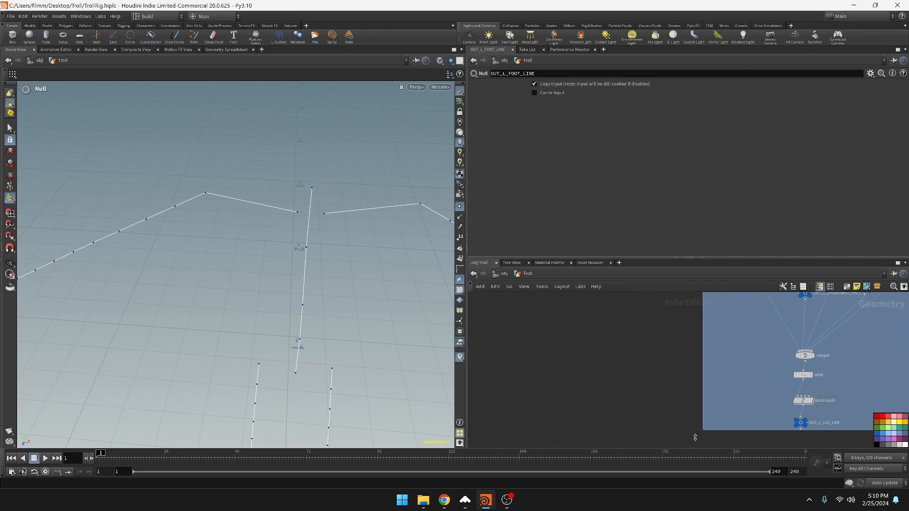
middle_click_drag(587, 380, 640, 395)
scroll(640, 395, "down", 4)
scroll(560, 379, "up", 1)
scroll(637, 423, "down", 3)
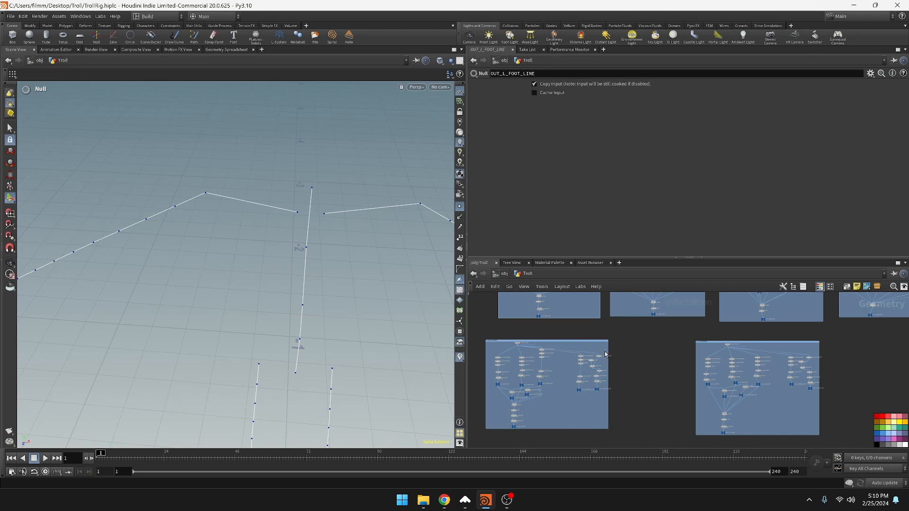
Duplicate the right leg network's object merge and its two toe branches beside the box, moving the copied object merge above the branches
left_click_drag(605, 352, 572, 398)
scroll(546, 375, "up", 4)
middle_click_drag(487, 310, 572, 399)
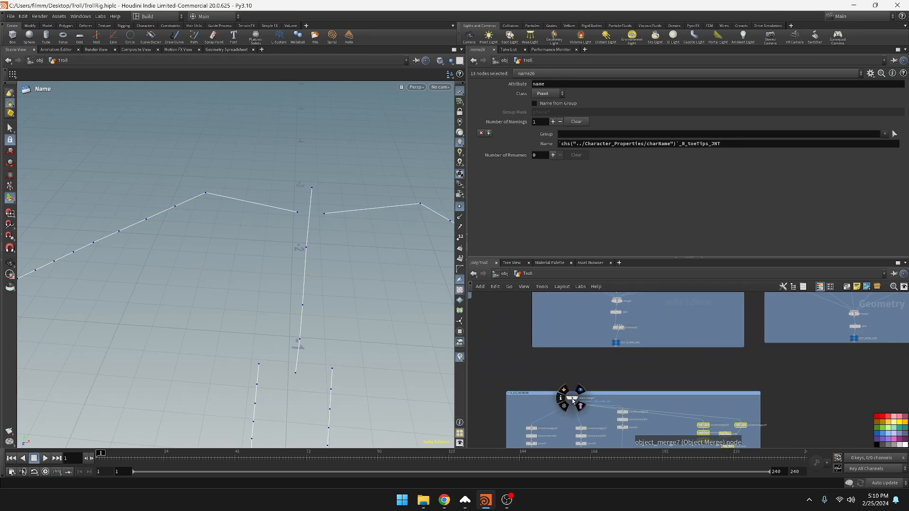
left_click(572, 400, "shift")
scroll(678, 437, "down", 4)
left_click(636, 420)
key("ctrl+z")
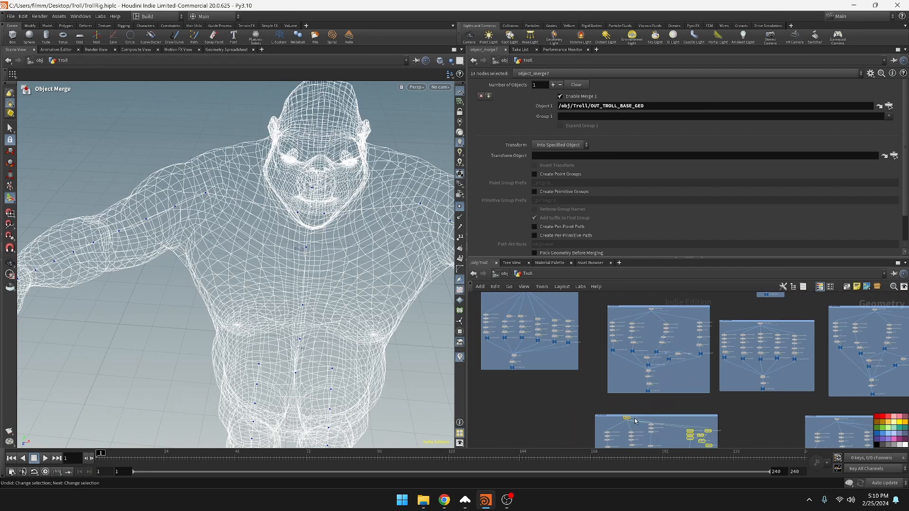
left_click_drag(635, 420, 475, 411)
middle_click_drag(489, 396, 549, 361)
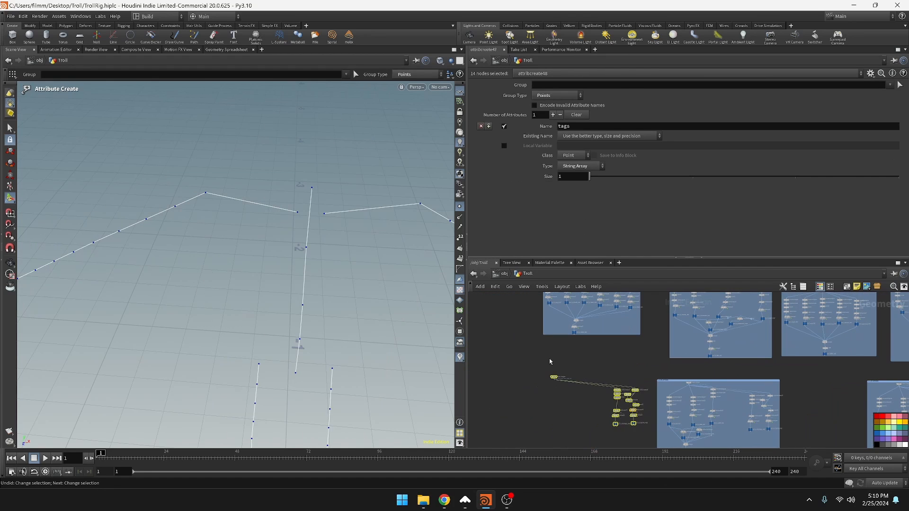
left_click_drag(552, 376, 625, 379)
left_click_drag(599, 353, 651, 443)
left_click_drag(634, 393, 587, 399)
Merge the copied right football and OUT_R_TOETIPS_PNT1 output nulls with a new Merge node below them
scroll(602, 427, "up", 4)
left_click(609, 420)
middle_click_drag(509, 407, 574, 385)
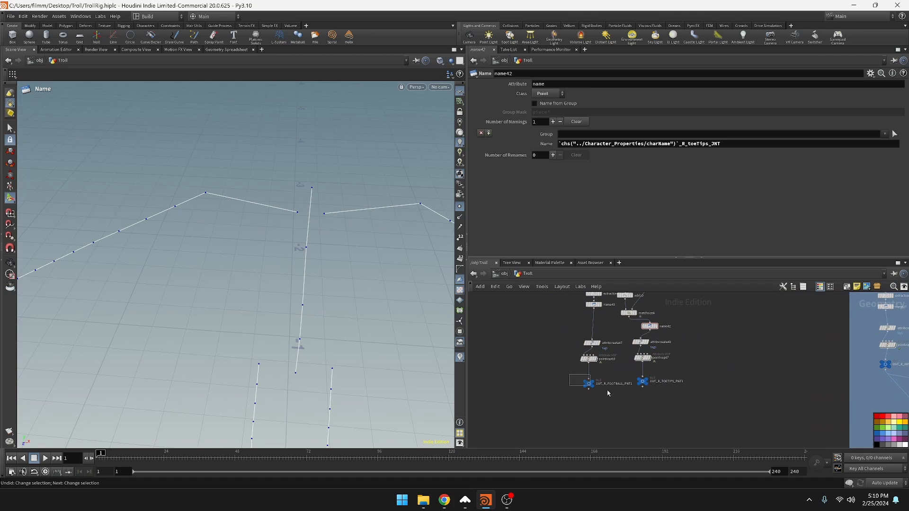
left_click_drag(609, 393, 634, 418)
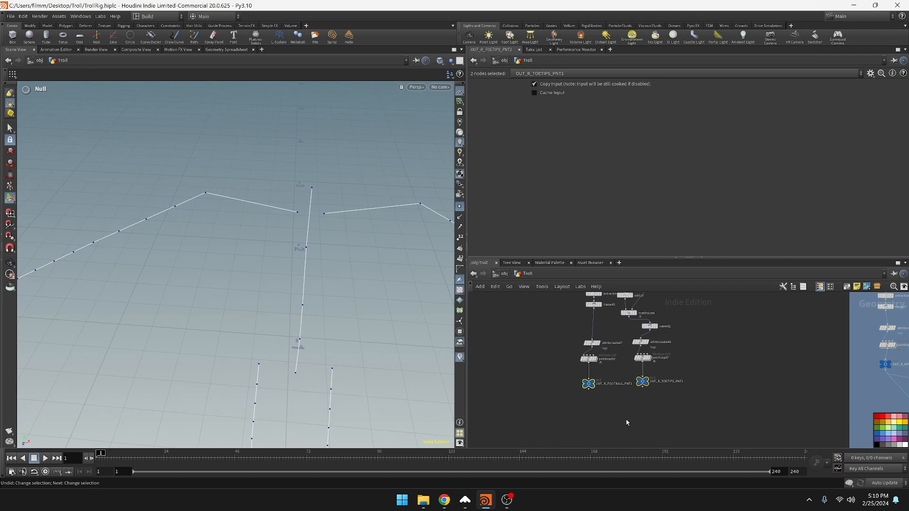
key("Tab")
type("merge")
key("Return")
left_click(626, 420)
left_click_drag(573, 372, 625, 415)
Add a Null node below the right foot merge and name it OUT_R_FOOT_LINE
left_click_drag(625, 424, 629, 438)
key("Tab")
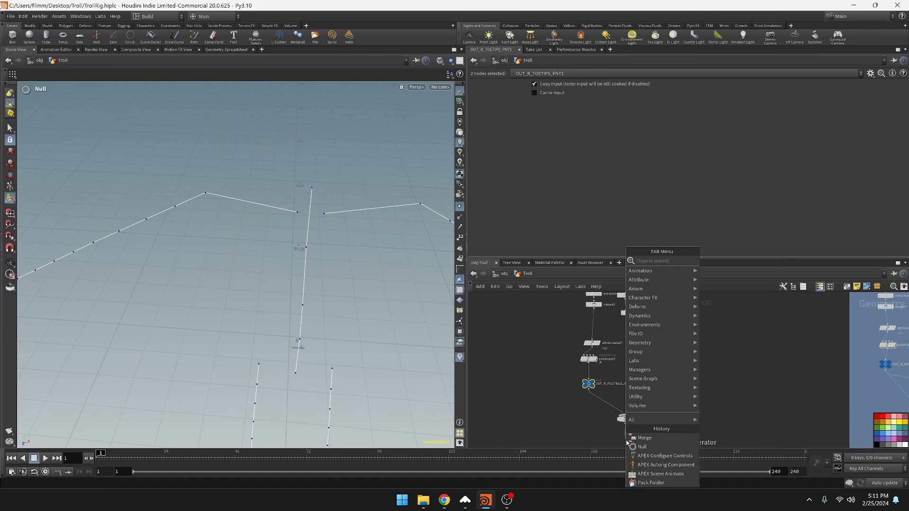
left_click(629, 446)
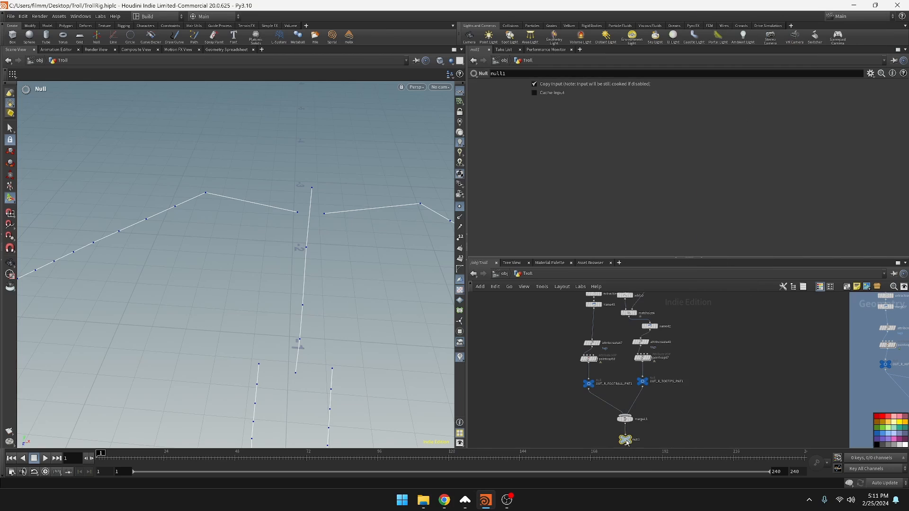
type("OUT_L_LEG_LINE")
key("Return")
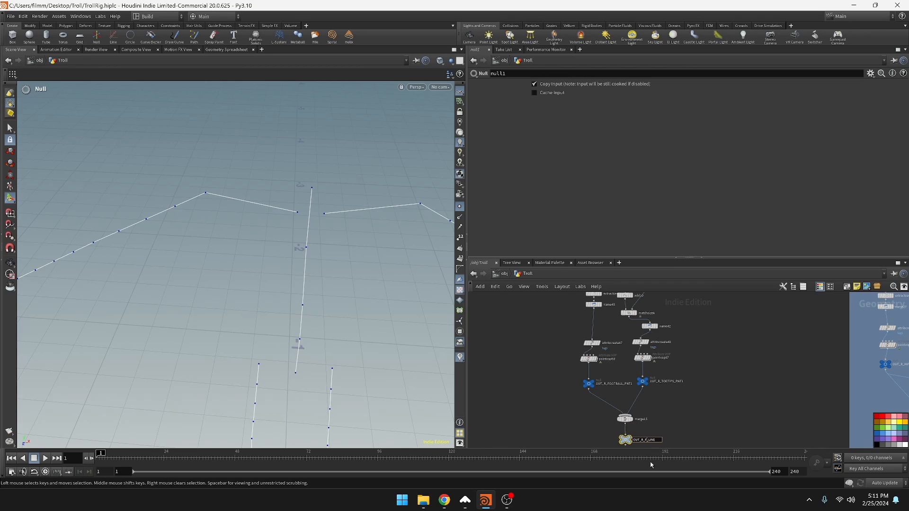
key("Return")
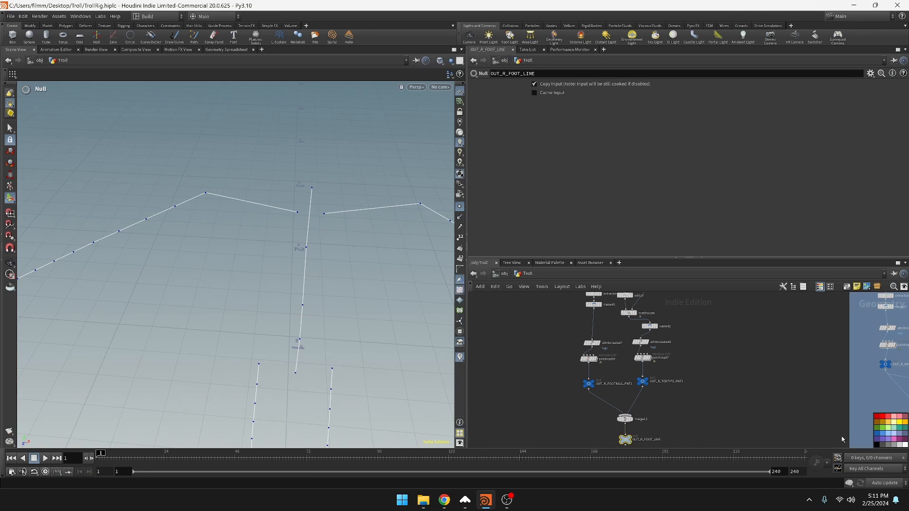
Enclose the copied right toe branches, merge and output null in a new network box and color the box blue
scroll(646, 362, "down", 5)
left_click_drag(633, 307, 703, 445)
key("shift+o")
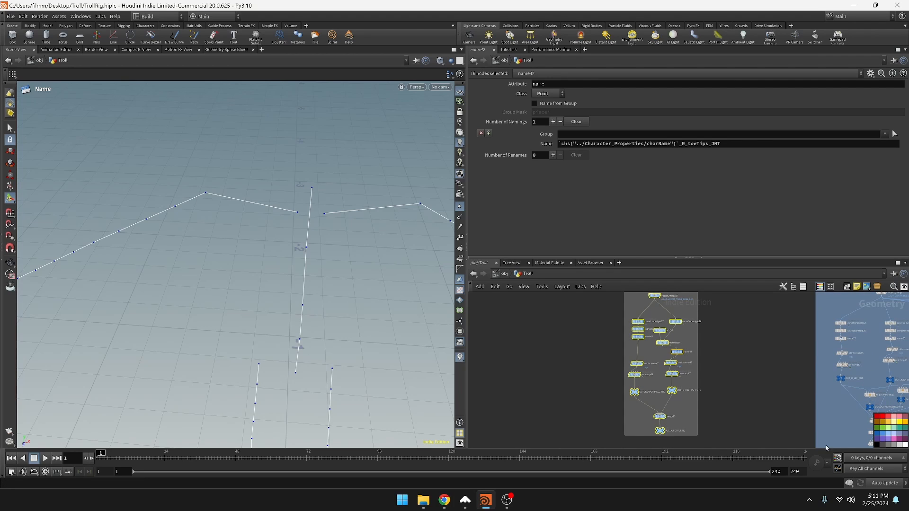
key("ctrl+z")
left_click(692, 422)
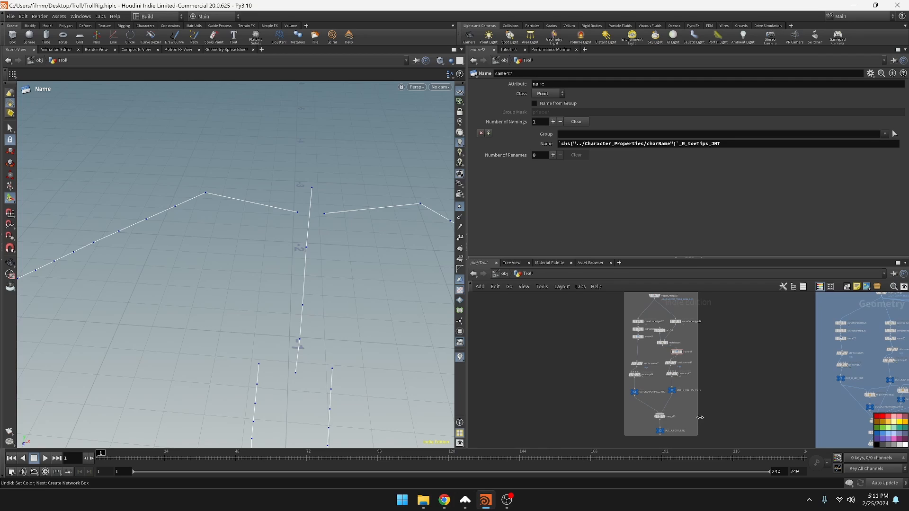
middle_click_drag(704, 330, 706, 386)
left_click(692, 346)
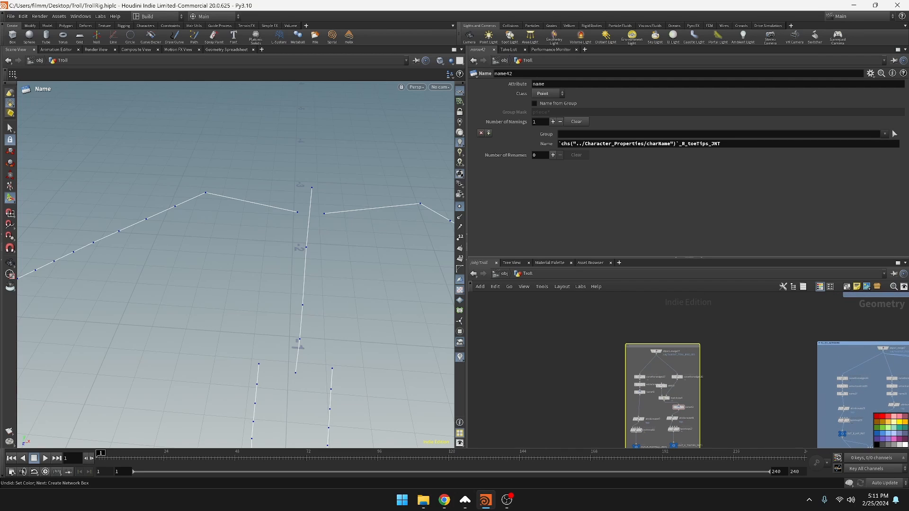
left_click(888, 437)
Title the new right foot box R_FOOT_NETWORK by copying the right leg box's title and replacing LEG with FOOT
scroll(881, 341, "up", 1)
left_click(873, 345)
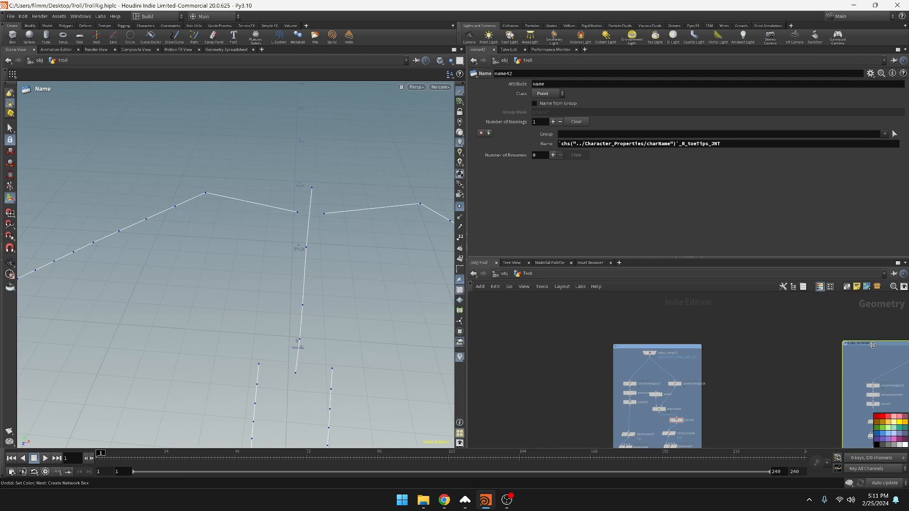
key("ctrl+a")
key("ctrl+c")
left_click(647, 347)
key("ctrl+v")
scroll(632, 348, "up", 3)
left_click(632, 348)
type("2")
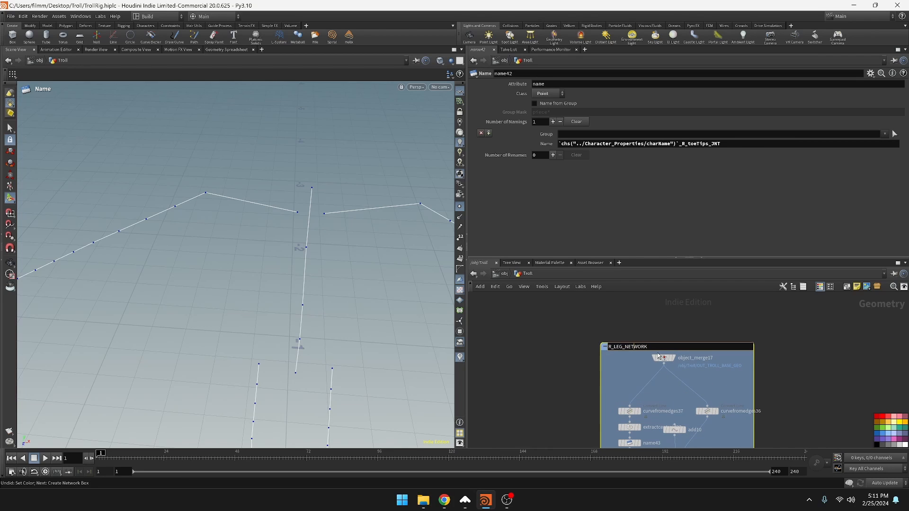
type("FOOT")
key("Return")
Delete the original football and toe tips branches from the left leg network and narrow its box around the remaining nodes
scroll(815, 373, "down", 5)
scroll(805, 375, "up", 5)
middle_click_drag(628, 443, 669, 380)
scroll(669, 380, "down", 4)
middle_click_drag(597, 386, 683, 383)
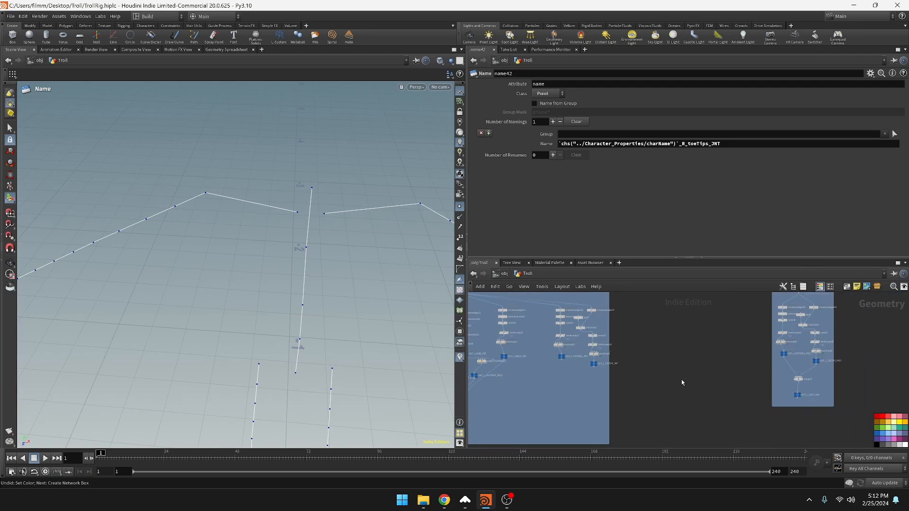
scroll(704, 352, "down", 1)
middle_click_drag(703, 352, 705, 438)
scroll(697, 361, "up", 2)
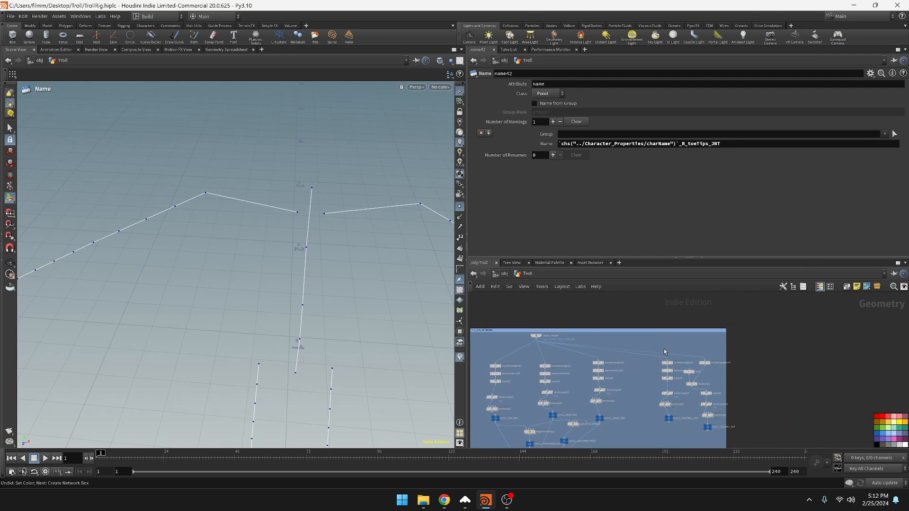
left_click_drag(685, 389, 731, 440)
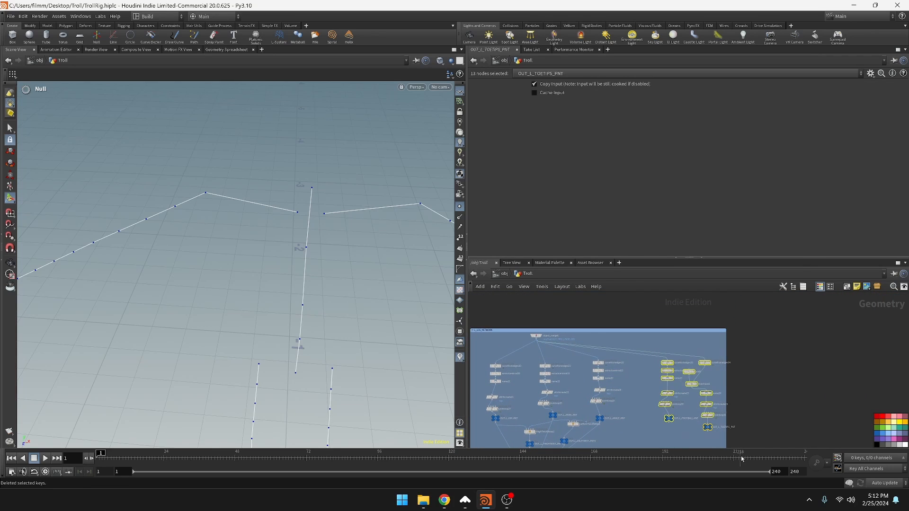
middle_click_drag(733, 432, 766, 398)
key("Delete")
left_click_drag(751, 400, 676, 396)
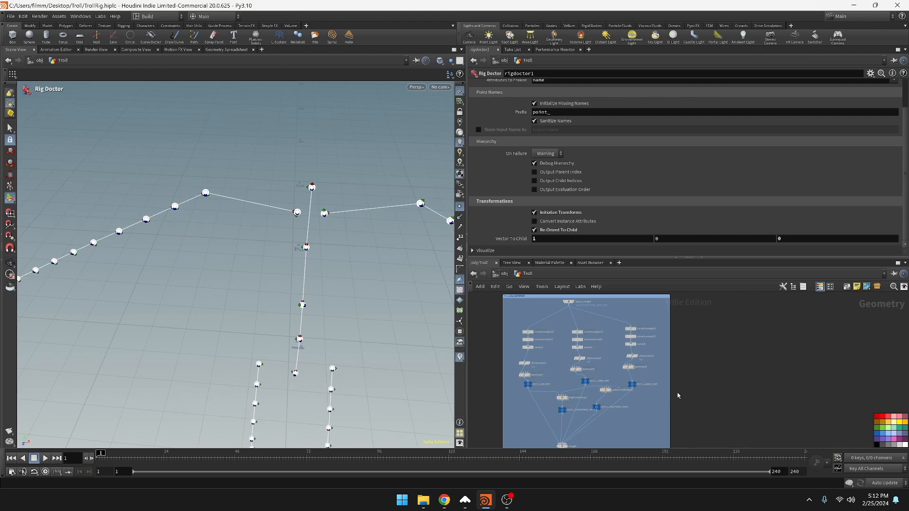
Move the left foot network box close beside the left leg network box
scroll(675, 396, "down", 3)
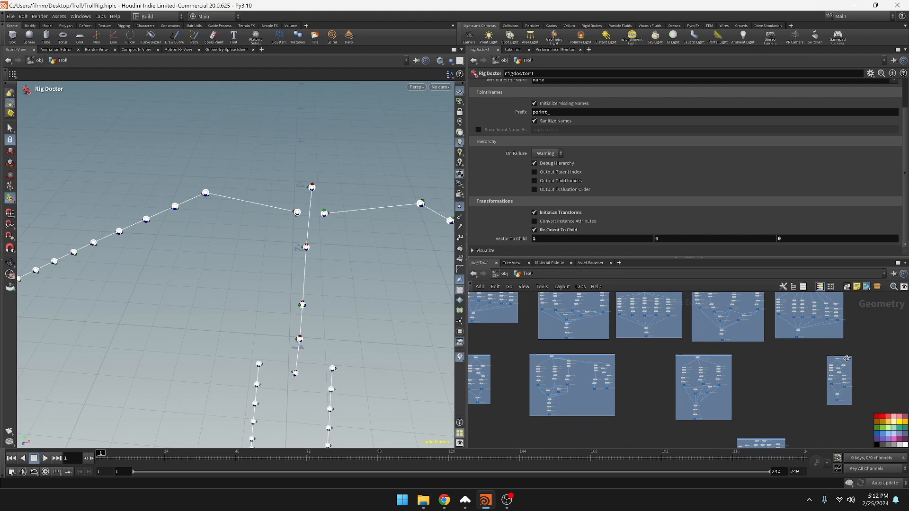
left_click_drag(848, 359, 764, 364)
scroll(642, 391, "up", 3)
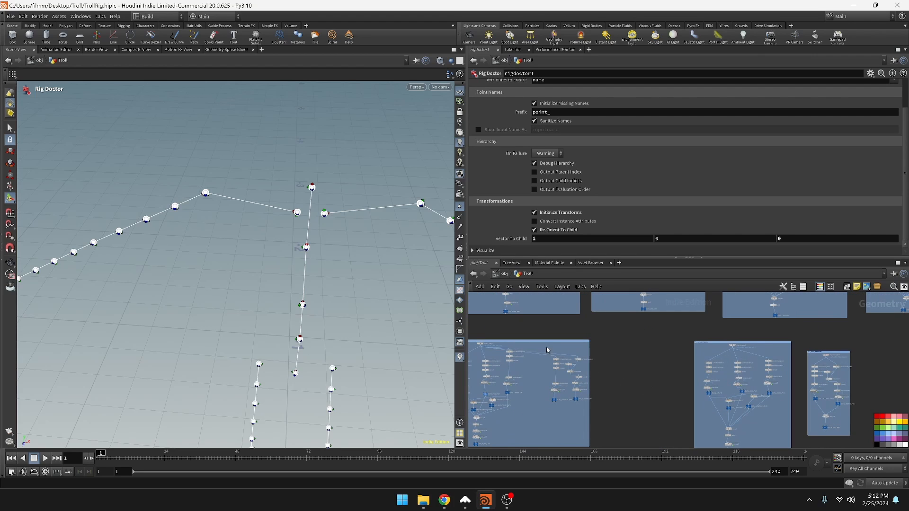
Delete the two original toe branches from the right leg network and narrow its box around the remaining nodes
left_click_drag(547, 350, 591, 428)
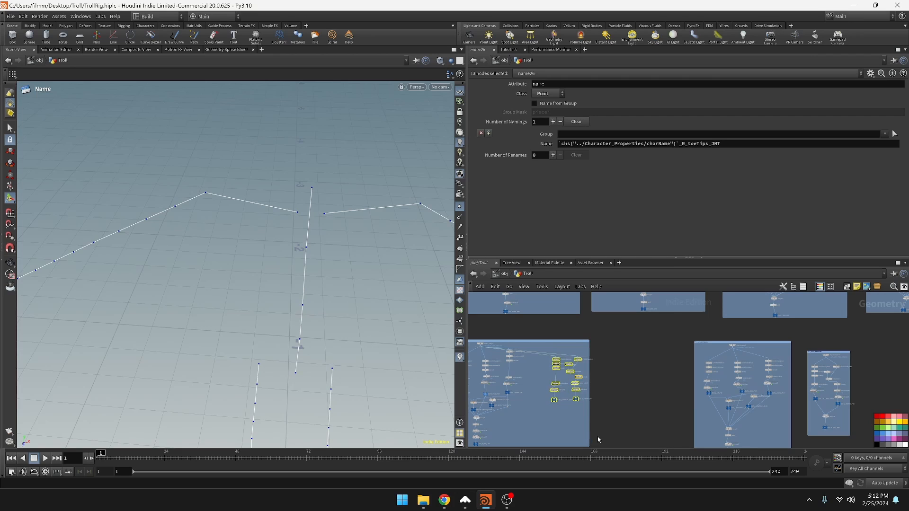
left_click(598, 437)
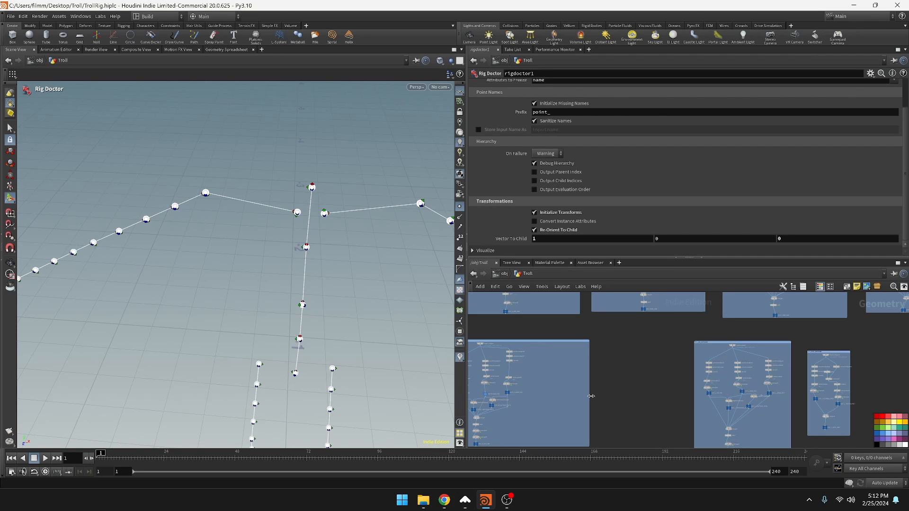
left_click_drag(590, 394, 539, 393)
Move the right leg network box closer to the left leg box and place the right foot box beside it
left_click_drag(502, 344, 575, 345)
middle_click_drag(689, 358, 758, 324)
scroll(699, 348, "down", 5)
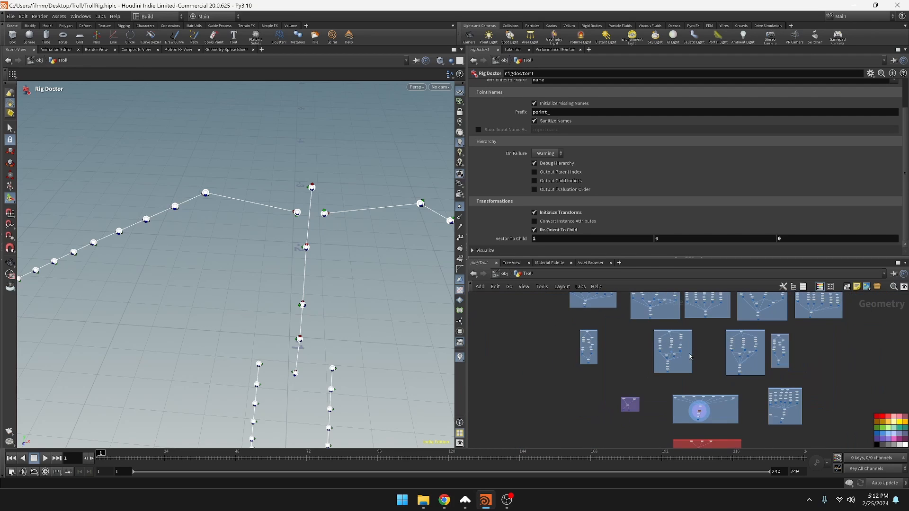
scroll(661, 356, "up", 3)
left_click_drag(545, 314, 626, 319)
middle_click_drag(762, 345, 685, 391)
middle_click_drag(707, 362, 667, 354)
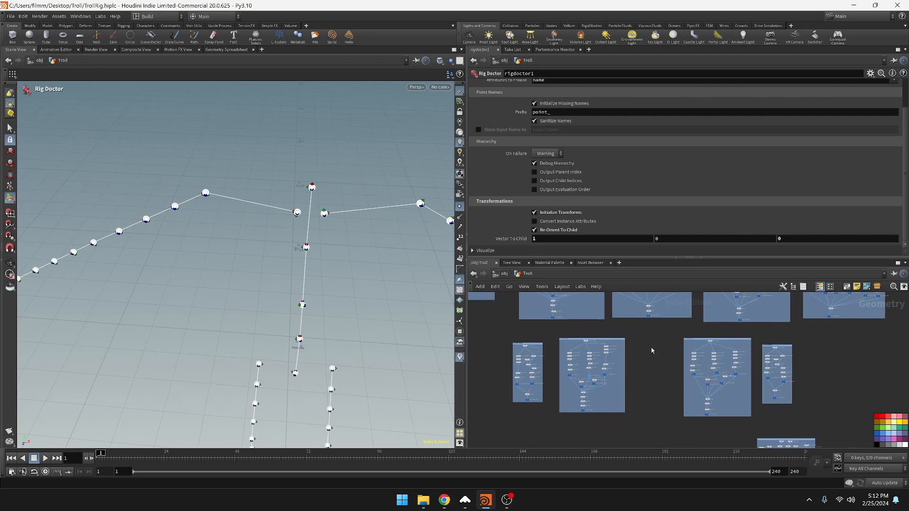
Inspect the left leg's final Attribute VOP and copy it into the left foot network between the merge and output null
scroll(650, 379, "up", 6)
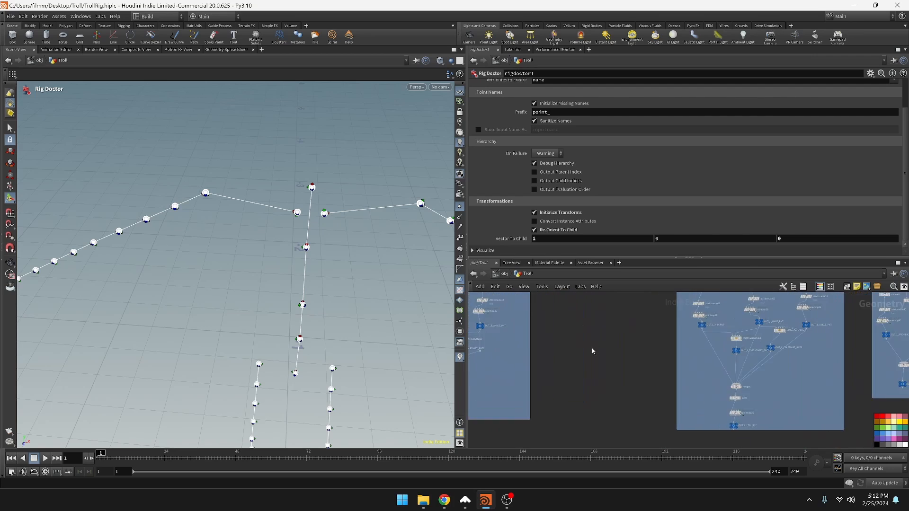
middle_click_drag(767, 428, 655, 372)
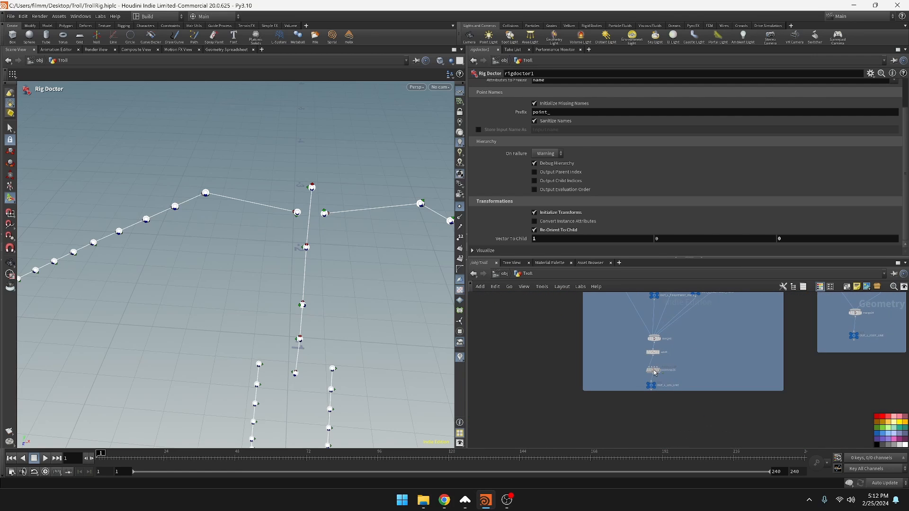
left_click(655, 371)
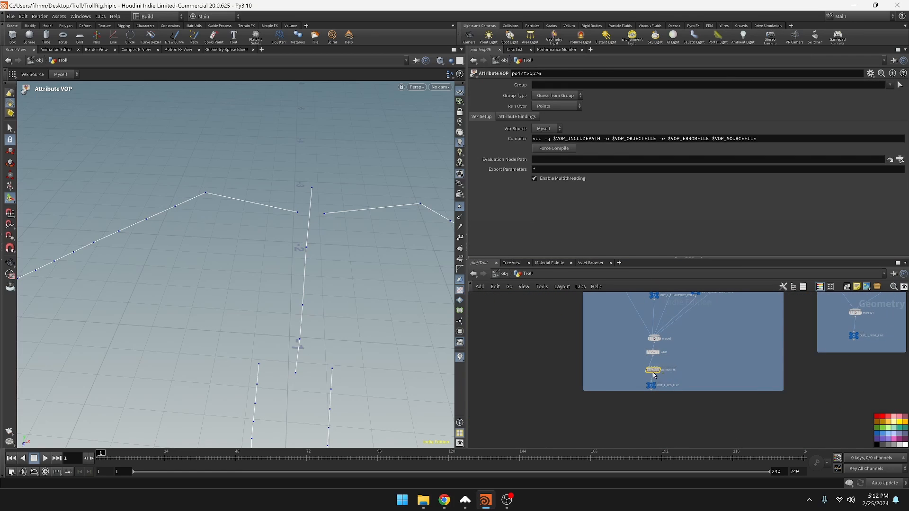
double_click(655, 370)
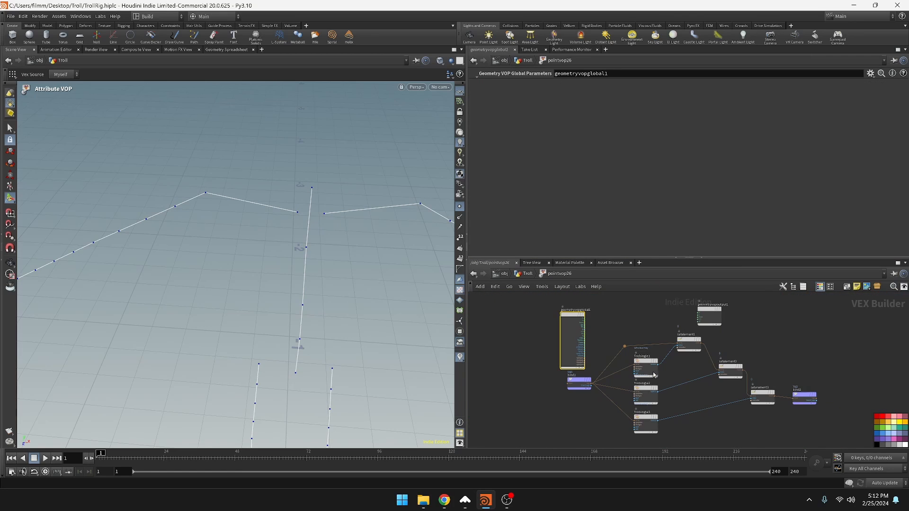
left_click(527, 274)
middle_click_drag(850, 378, 833, 393)
left_click_drag(636, 387, 837, 342, "alt")
key("h")
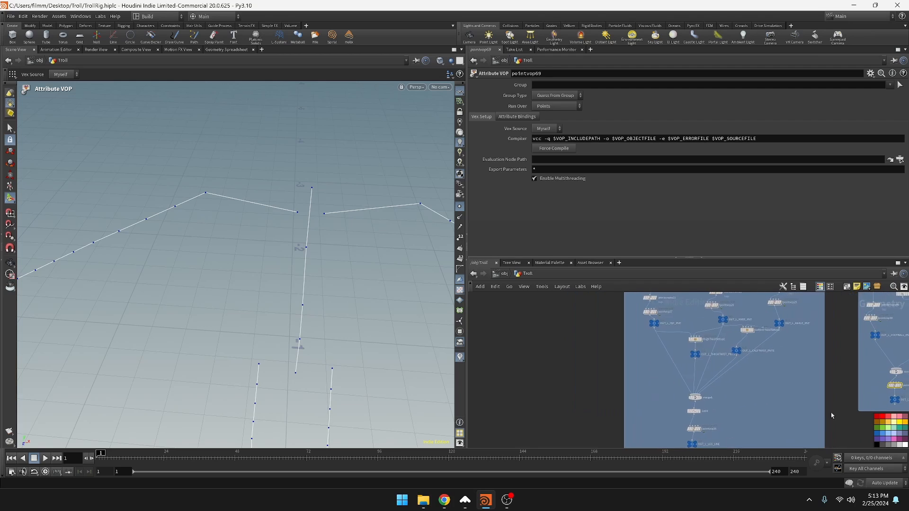
Copy the right leg's last Attribute VOP into the right foot network between the merge and its output null
scroll(595, 395, "up", 3)
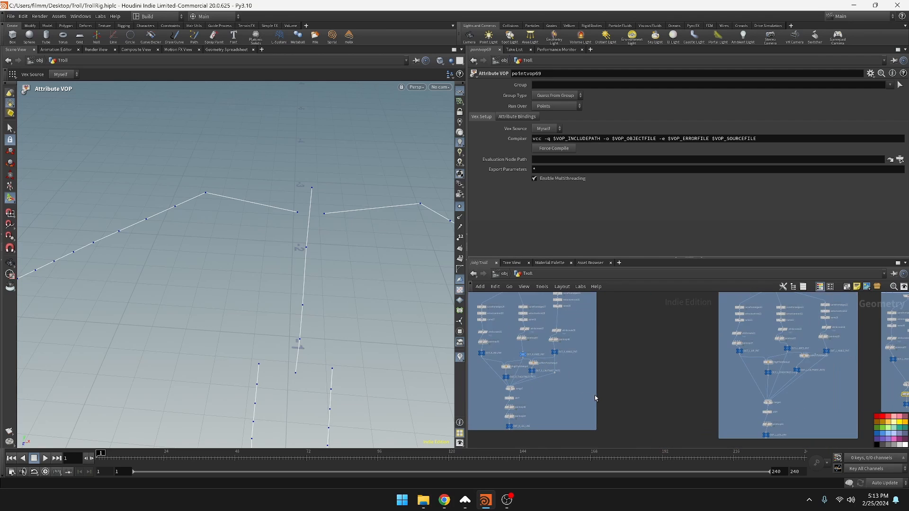
middle_click_drag(550, 423, 746, 413)
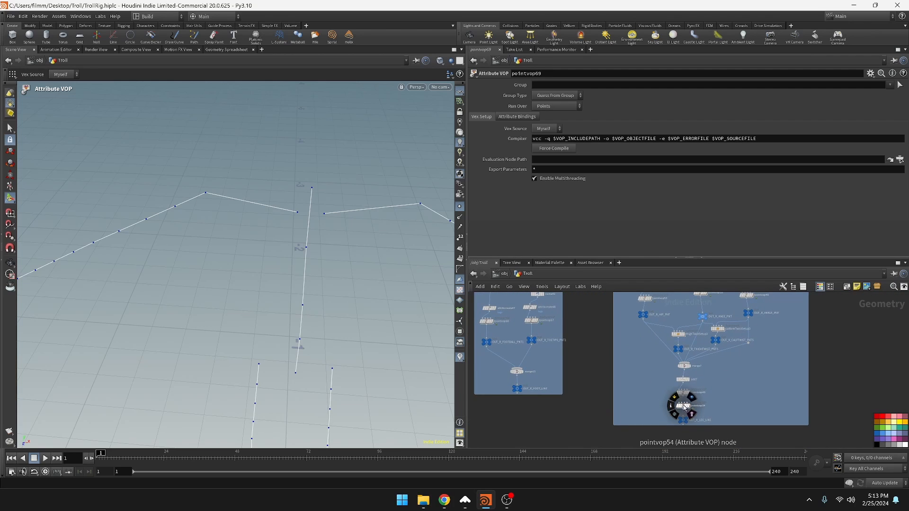
left_click_drag(683, 407, 517, 383, "alt")
middle_click_drag(625, 324, 511, 446)
Examine the spine network's nodes from object merge to output and the layout of the surrounding limb networks
scroll(789, 382, "down", 5)
middle_click_drag(789, 381, 666, 467)
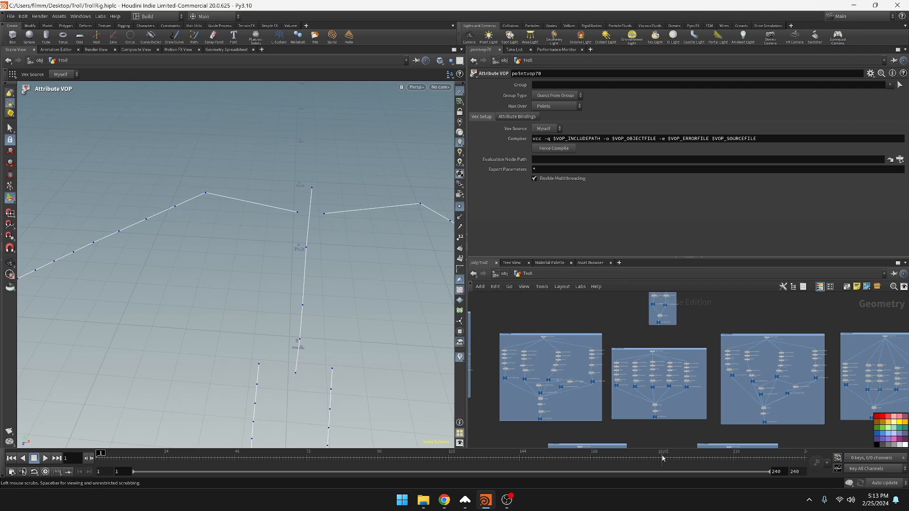
scroll(652, 412, "up", 5)
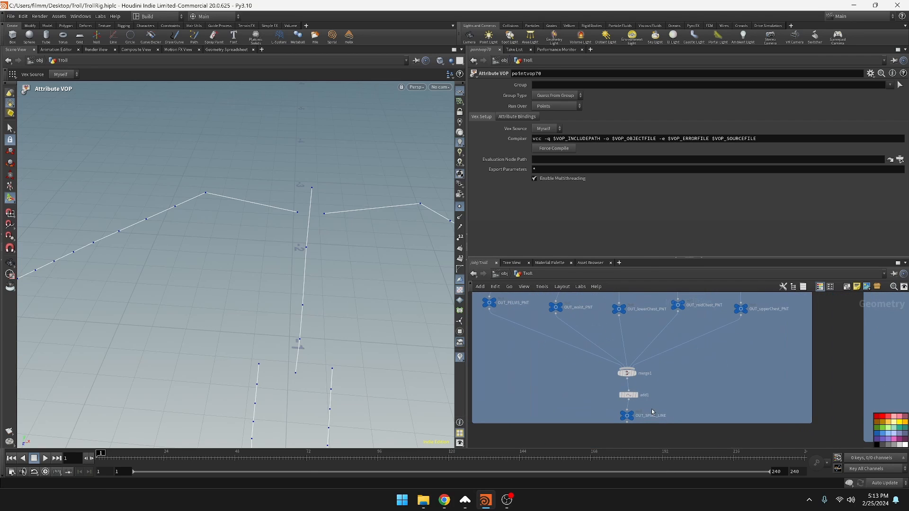
middle_click_drag(652, 408, 704, 510)
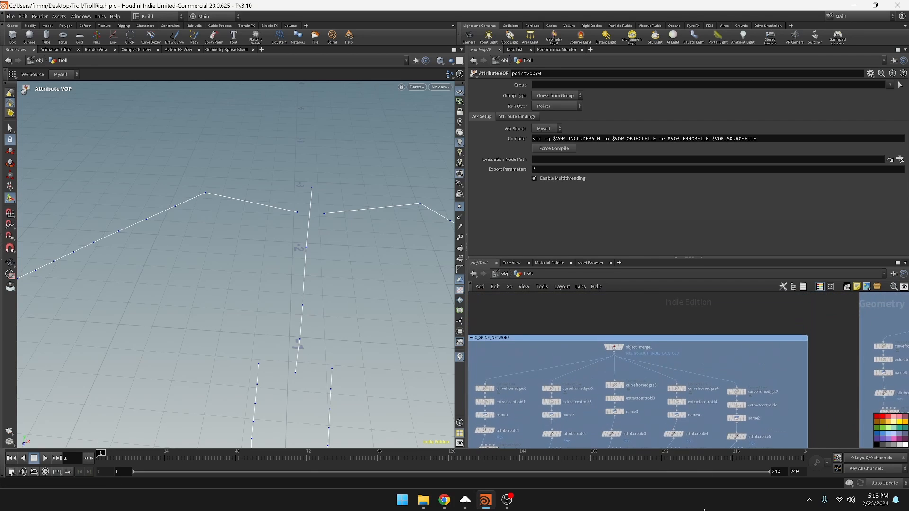
middle_click_drag(645, 320, 738, 299)
scroll(642, 357, "down", 4)
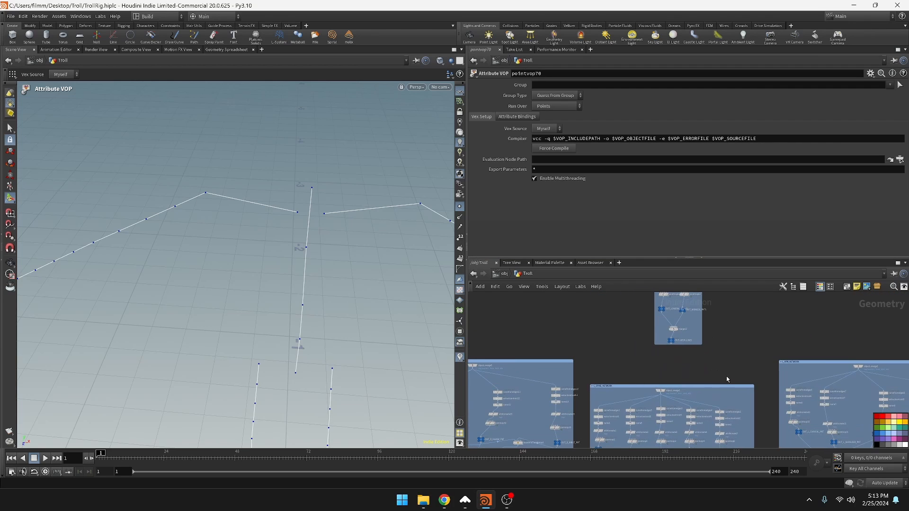
middle_click_drag(725, 420, 735, 293)
scroll(694, 417, "down", 4)
middle_click_drag(686, 434, 688, 308)
scroll(666, 366, "up", 1)
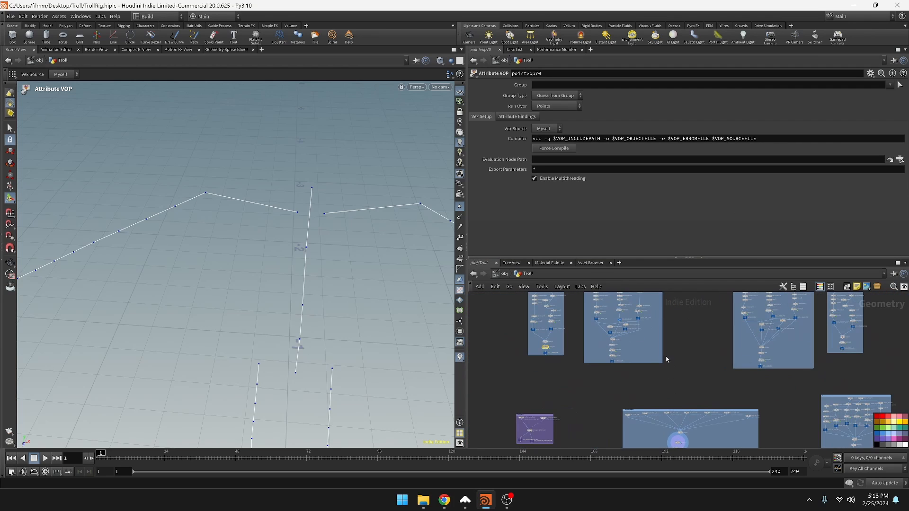
Shift the box that merges all the line inputs sideways and widen it to make room for more nodes
middle_click_drag(679, 383, 660, 257)
middle_click_drag(749, 319, 724, 415)
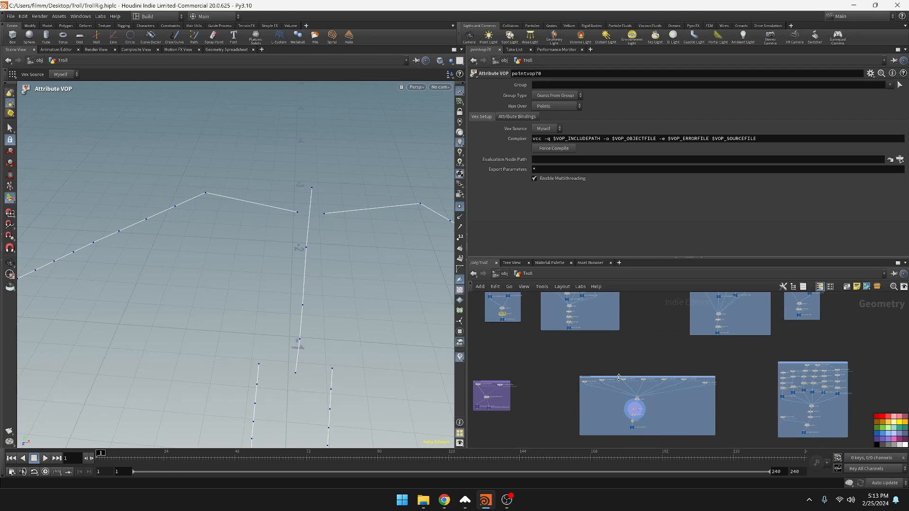
left_click_drag(619, 377, 580, 378)
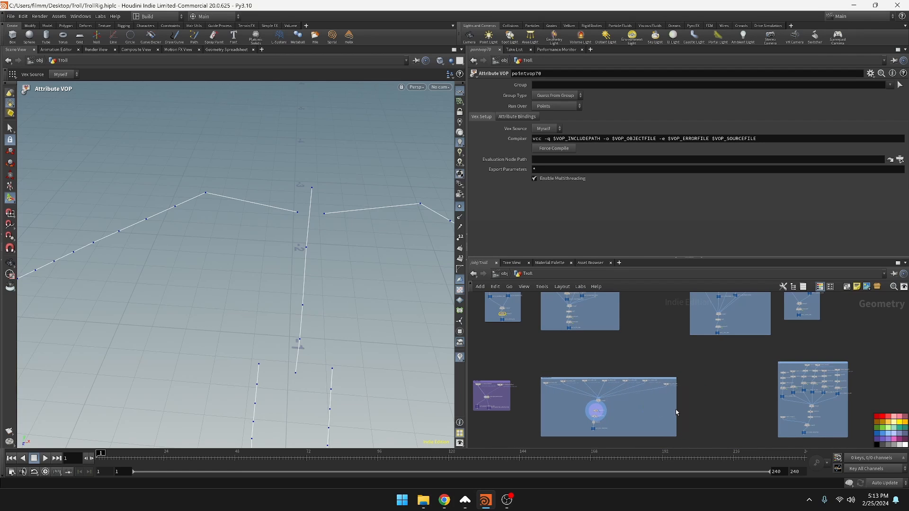
left_click_drag(676, 411, 725, 409)
Add an Object Merge node in the widened box, beside the existing line inputs
scroll(643, 401, "up", 5)
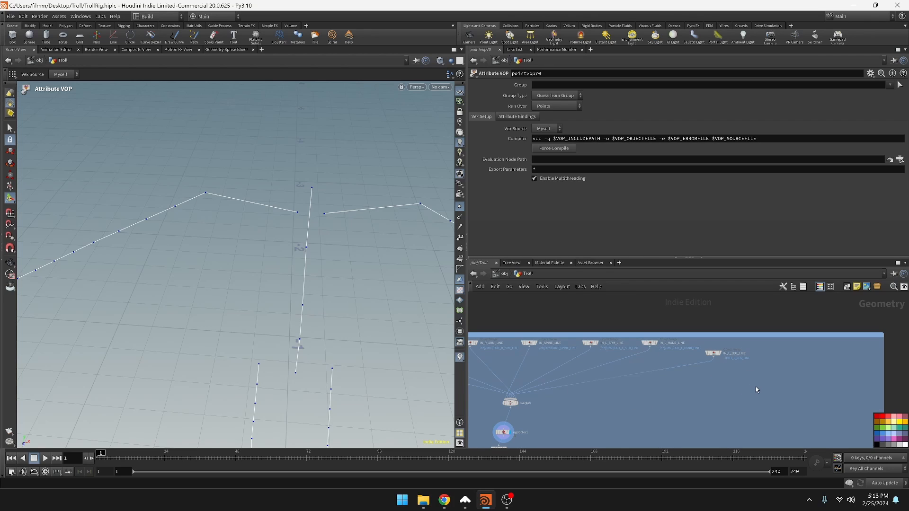
key("Tab")
type("obj")
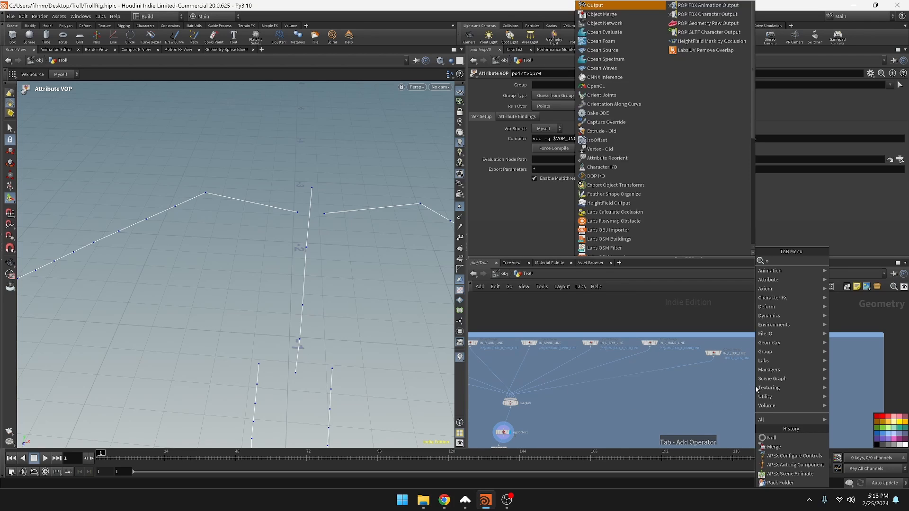
key("Return")
left_click(756, 387)
left_click_drag(320, 323, 362, 334)
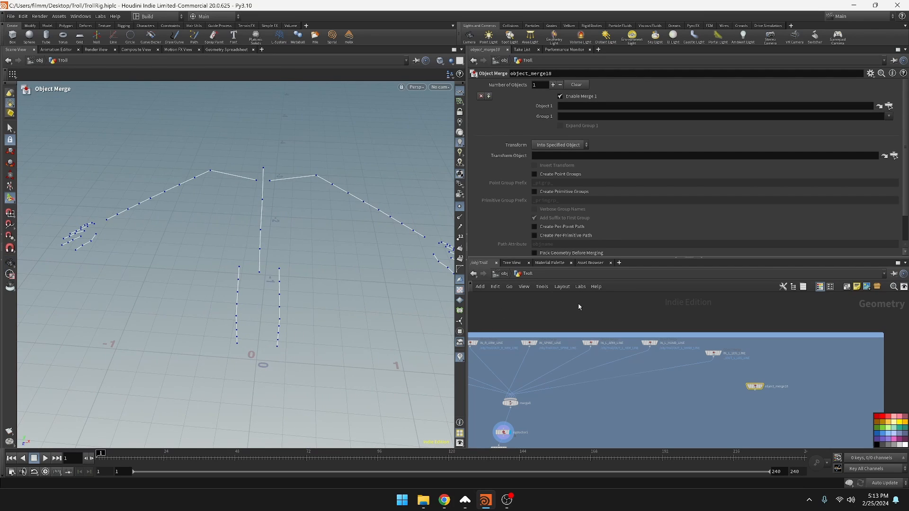
middle_click_drag(814, 387, 763, 368)
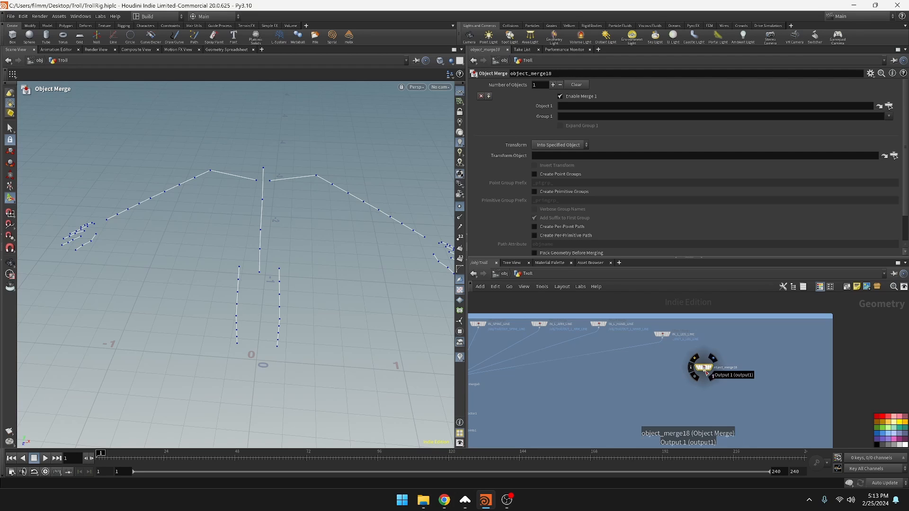
Duplicate the new Object Merge node three times in the free area of the box
left_click_drag(705, 373, 735, 382)
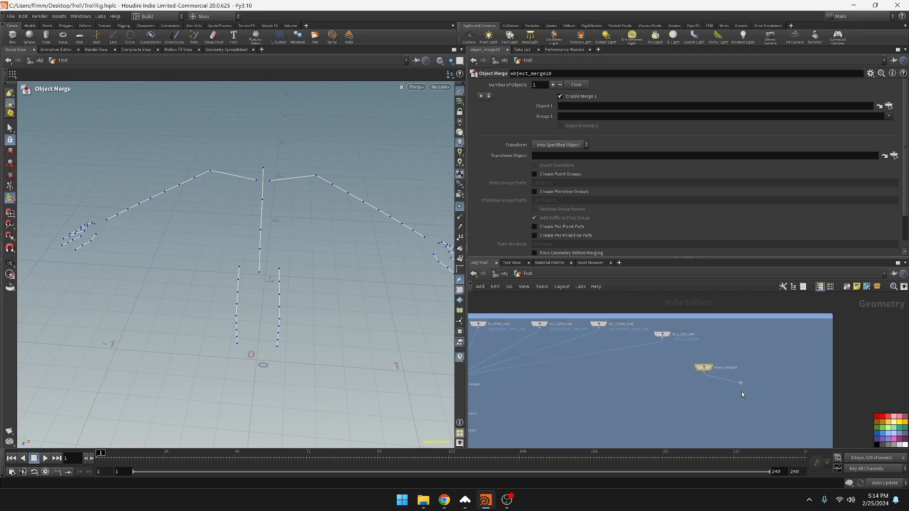
key("ctrl+z")
left_click_drag(704, 369, 787, 398, "alt")
scroll(786, 396, "down", 6)
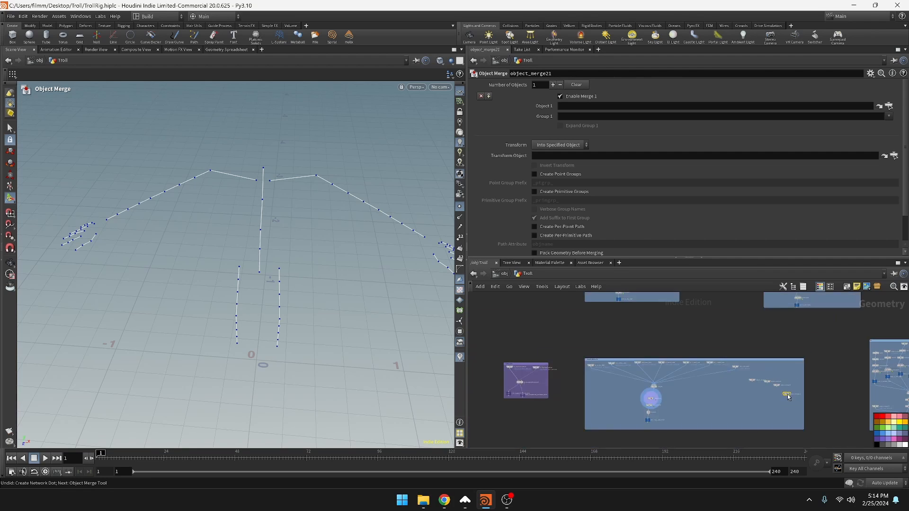
Set the first new Object Merge's Object 1 to the OUT_GUIDE_SKELETON null from the neighbouring network
middle_click_drag(769, 379, 685, 354)
scroll(686, 357, "up", 3)
left_click(660, 347)
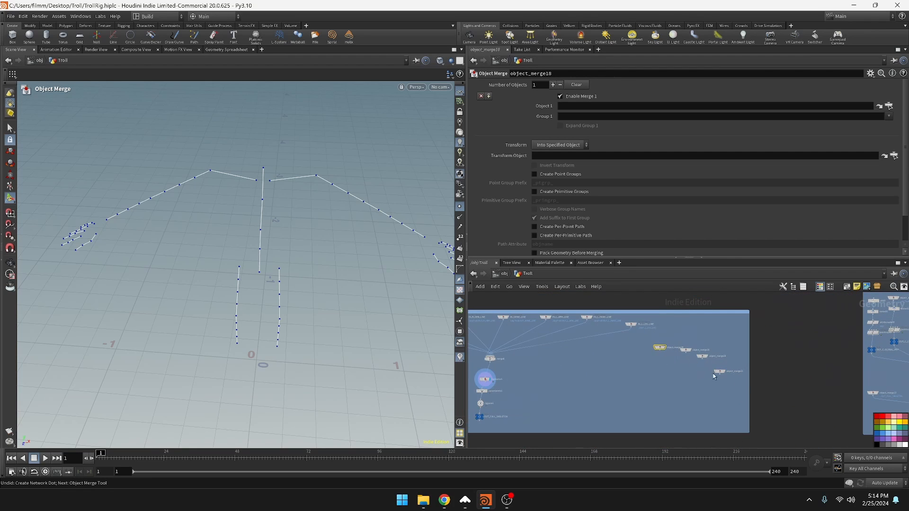
middle_click_drag(819, 396, 730, 381)
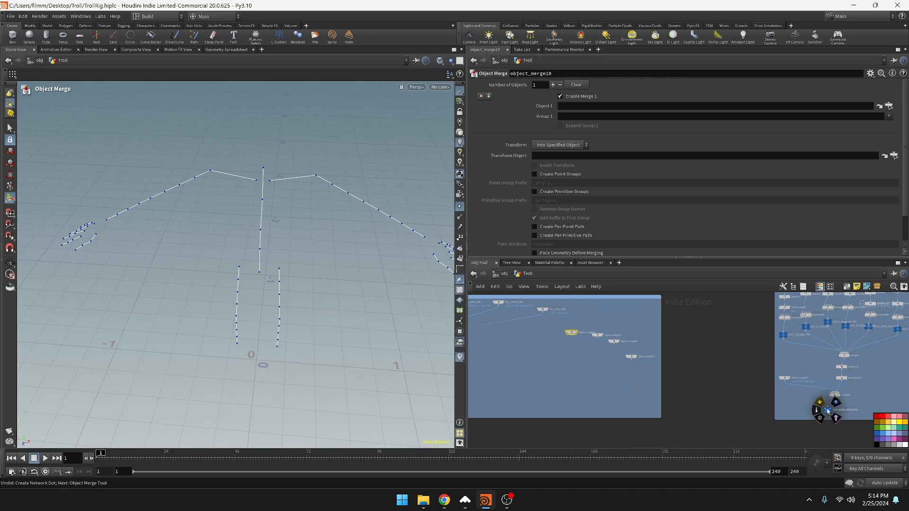
left_click_drag(827, 411, 579, 105)
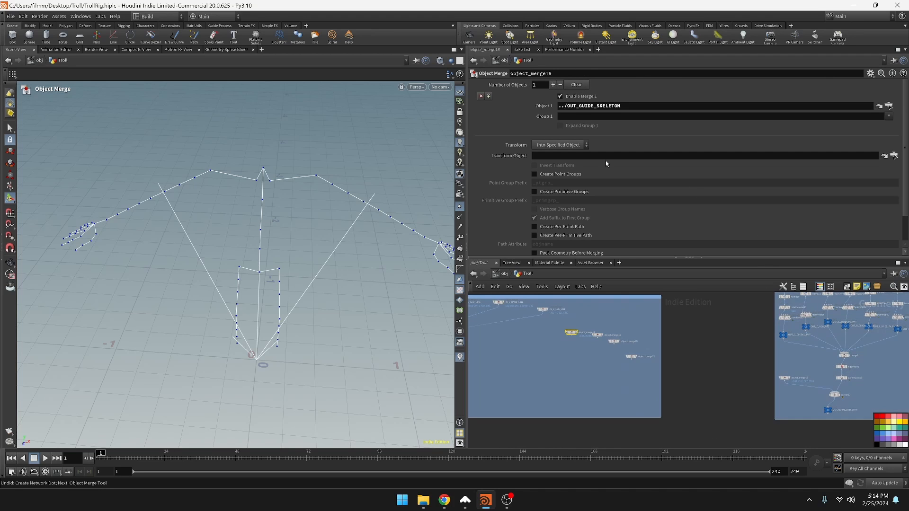
Undo the OUT_GUIDE_SKELETON reference and set the first new Object Merge's Object 1 to the OUT_NECK_LINE1 null from the neck box
key("ctrl+z")
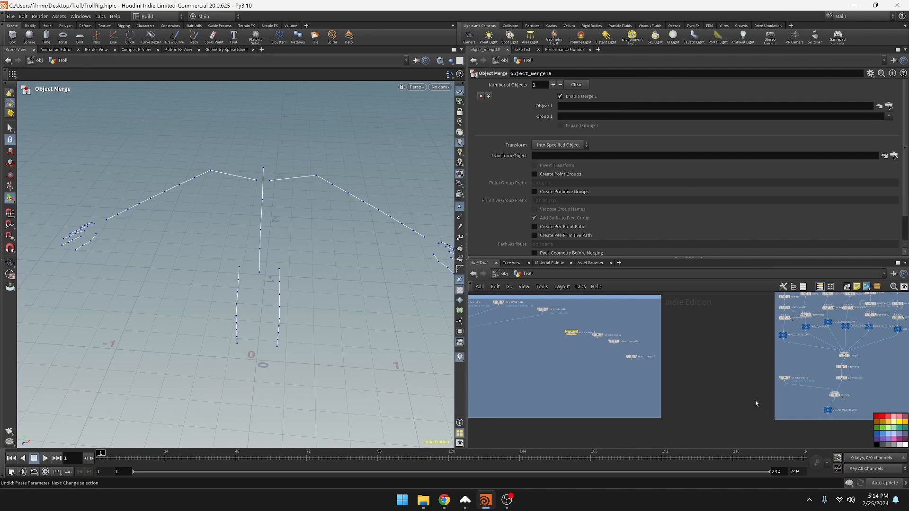
scroll(757, 404, "down", 5)
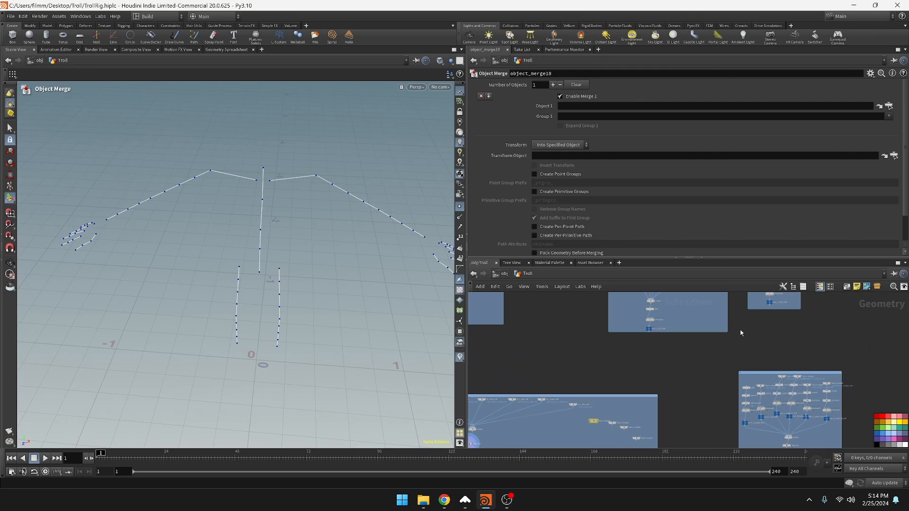
scroll(701, 378, "down", 5)
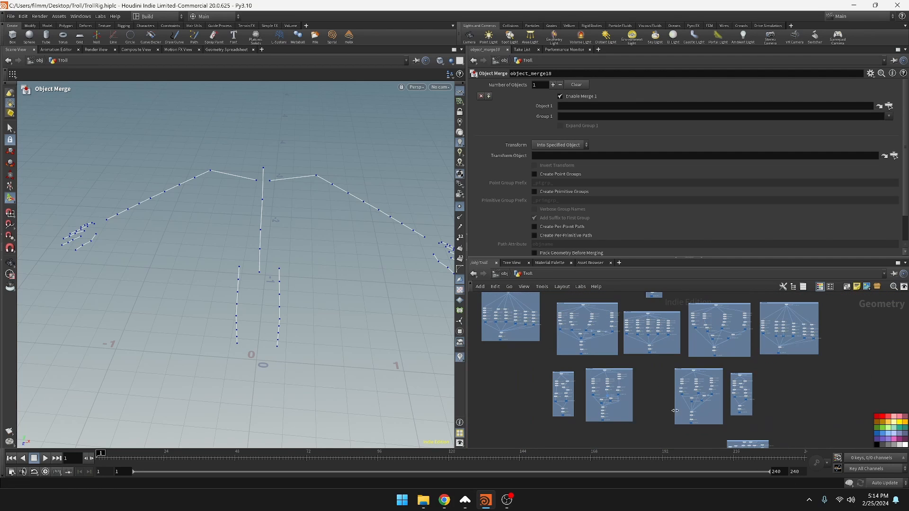
middle_click_drag(663, 400, 655, 474)
scroll(661, 389, "up", 4)
middle_click_drag(661, 389, 670, 457)
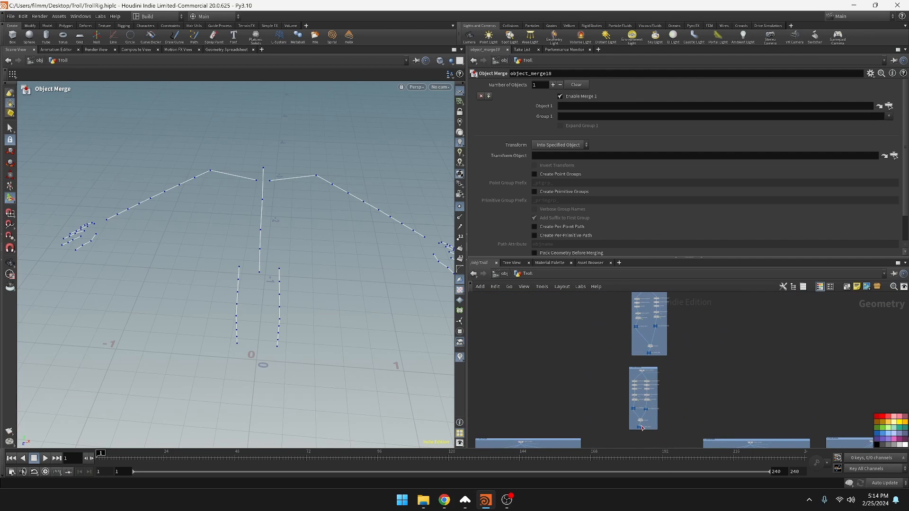
left_click_drag(640, 429, 625, 106)
middle_click_drag(777, 365, 759, 369)
scroll(635, 430, "up", 6)
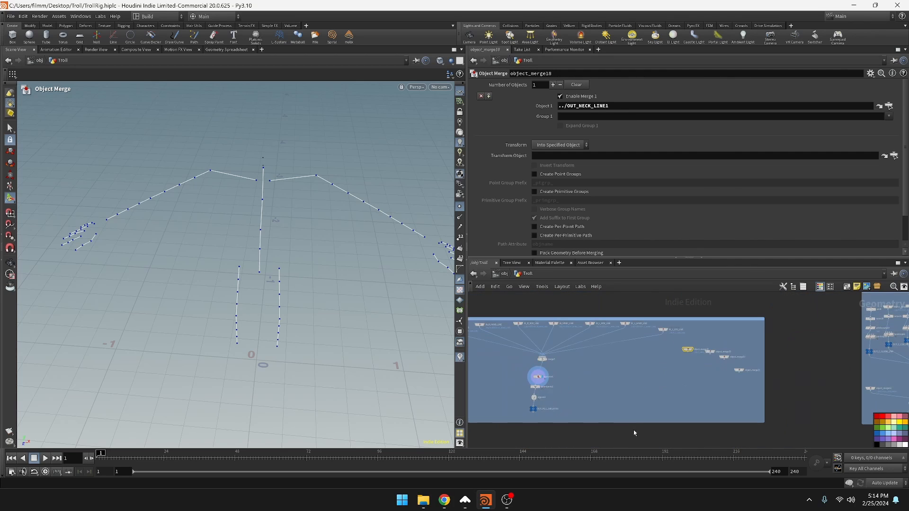
Set the second new Object Merge's Object 1 to the OUT_HEAD_LINE null from the head box
left_click(711, 352)
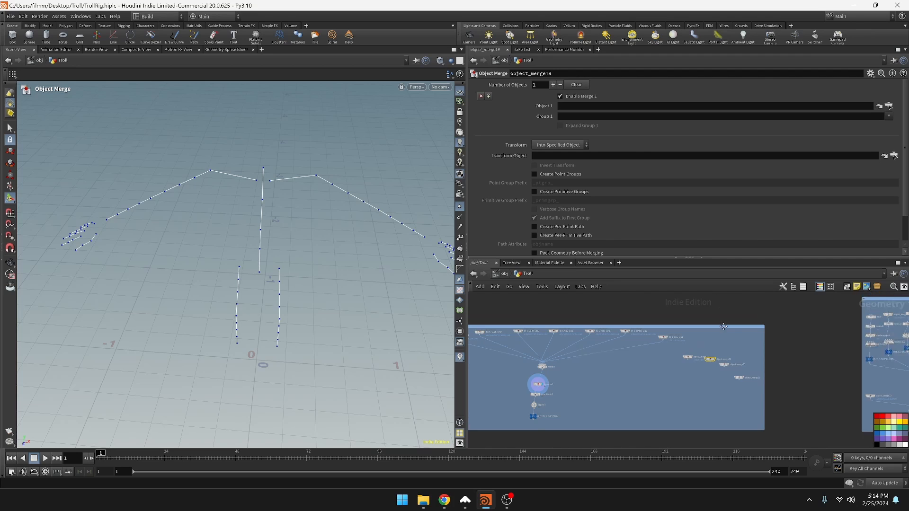
middle_click_drag(723, 327, 712, 376)
scroll(711, 376, "down", 4)
middle_click_drag(710, 313, 710, 438)
scroll(663, 384, "up", 1)
left_click_drag(644, 384, 663, 106)
Set the third new Object Merge's Object 1 to the OUT_L_FOOT_LINE null from the left foot box
middle_click_drag(732, 440, 720, 329)
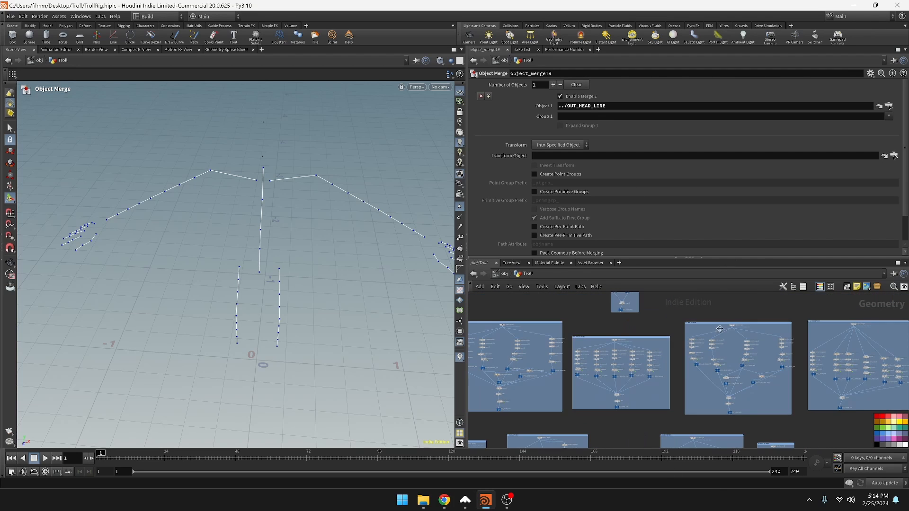
middle_click_drag(670, 384, 688, 124)
middle_click_drag(694, 357, 699, 446)
scroll(695, 354, "up", 2)
left_click(680, 356)
scroll(720, 424, "down", 4)
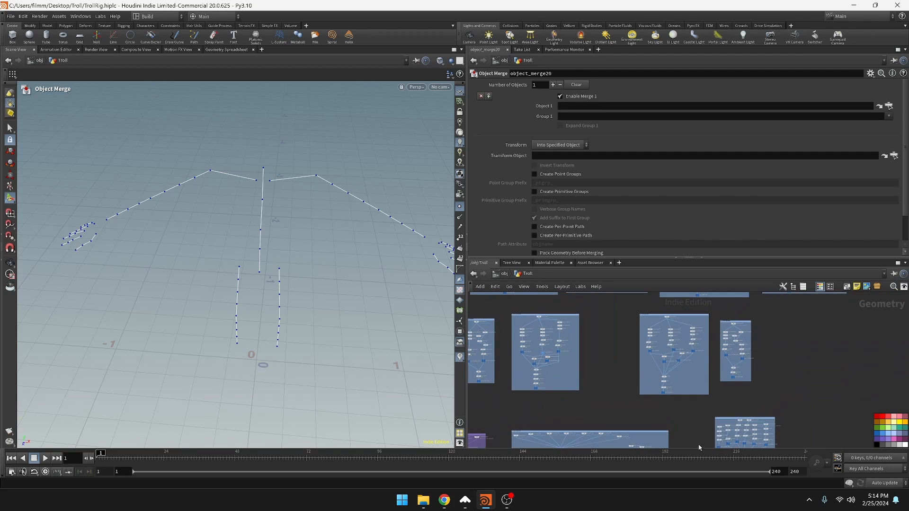
left_click_drag(733, 377, 630, 106)
Set the fourth new Object Merge's Object 1 to the OUT_R_FOOT_LINE null from the right foot box
middle_click_drag(667, 445, 762, 403)
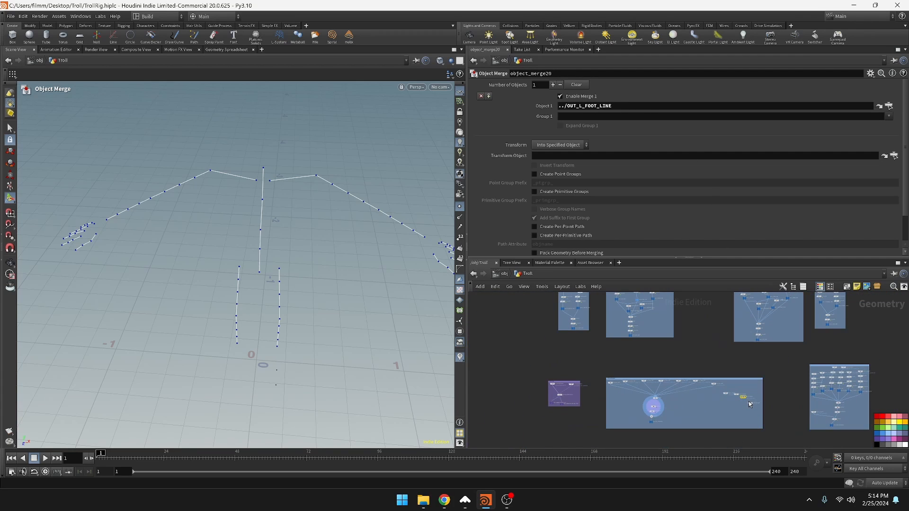
key("ctrl+v")
middle_click_drag(562, 345, 575, 377)
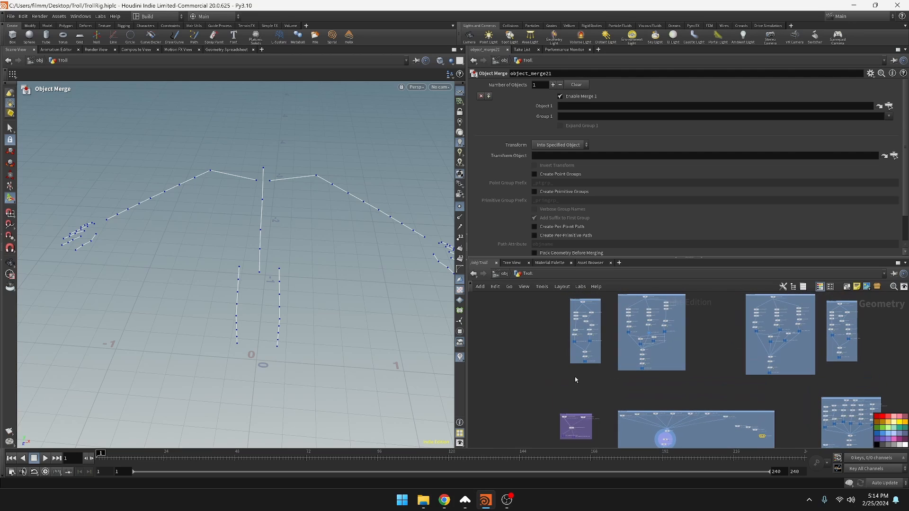
left_click_drag(600, 371, 609, 136)
scroll(585, 384, "up", 3)
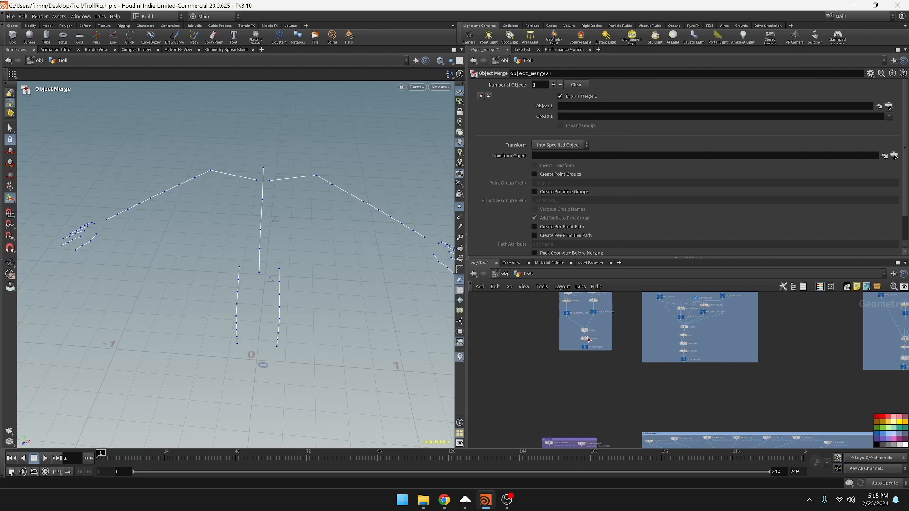
left_click_drag(587, 347, 612, 190)
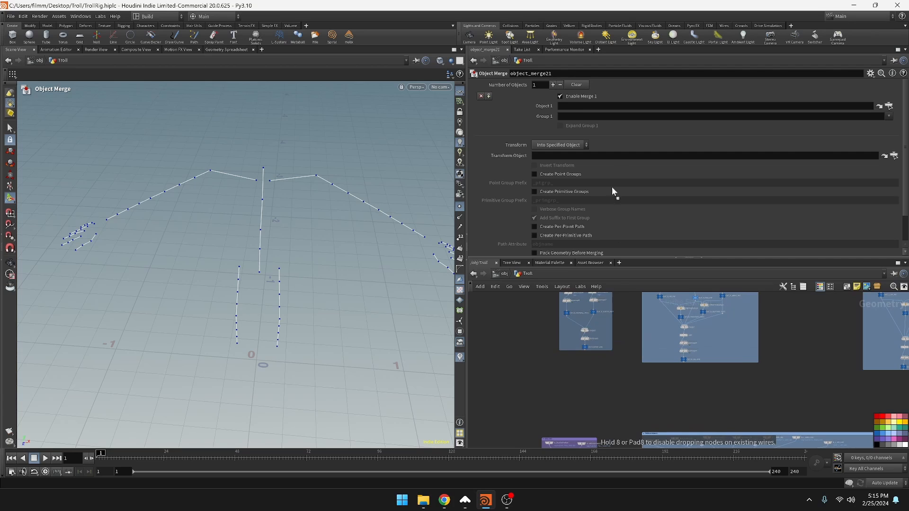
left_click_drag(601, 106, 603, 108)
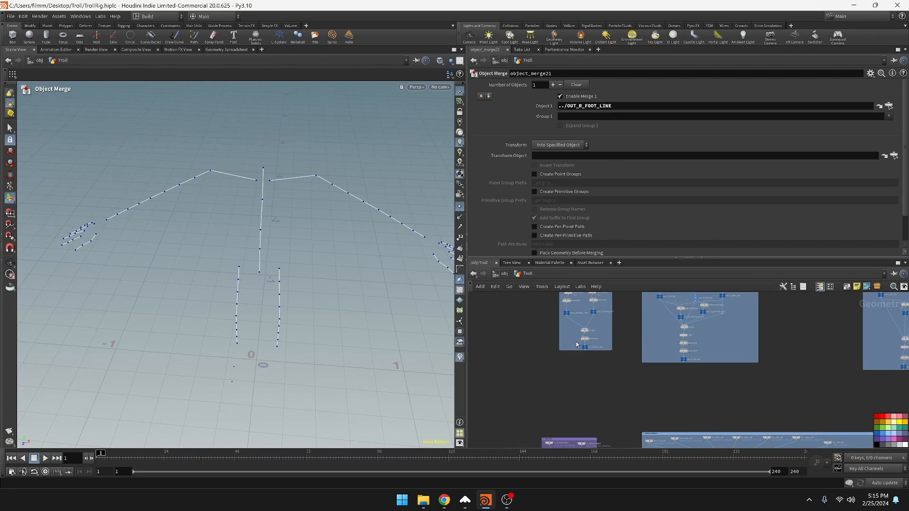
Display the rigpose1 node below the merge and examine the skeleton's joints and arm from several angles
scroll(702, 409, "up", 5)
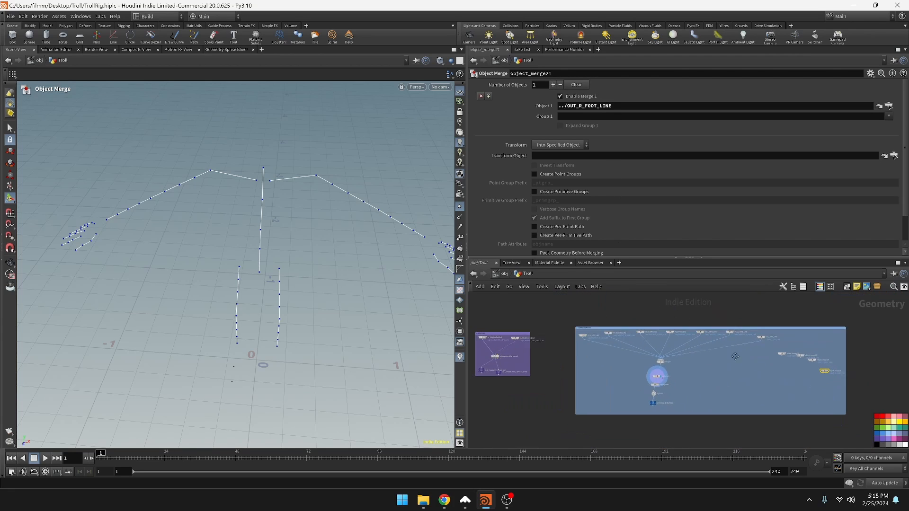
left_click(639, 390)
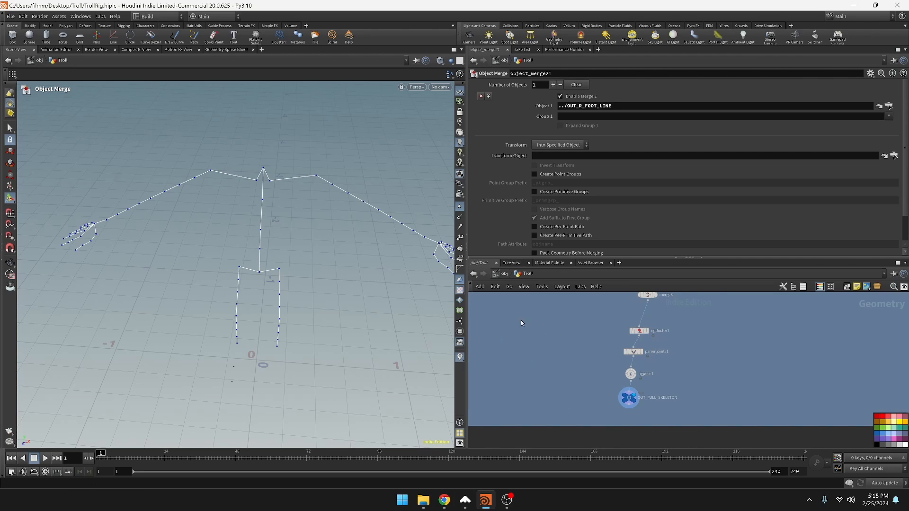
left_click(642, 364)
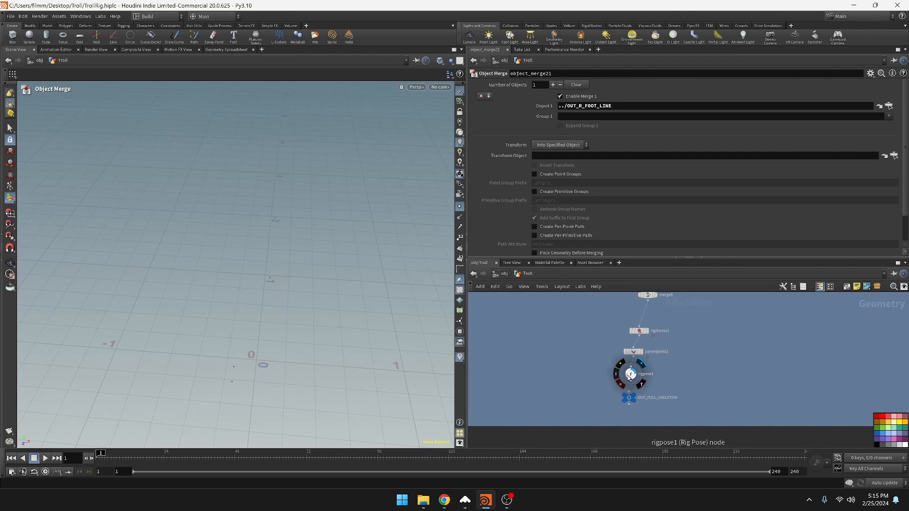
left_click(632, 375)
middle_click_drag(330, 276, 326, 358, "alt")
left_click_drag(326, 358, 336, 328, "alt")
middle_click_drag(336, 328, 347, 297, "alt")
mouse_move(346, 298)
left_mouse_down()
mouse_move(317, 334)
mouse_move(266, 336)
mouse_move(360, 318)
mouse_move(350, 307)
mouse_move(357, 301)
left_mouse_up()
left_click_drag(406, 304, 258, 373)
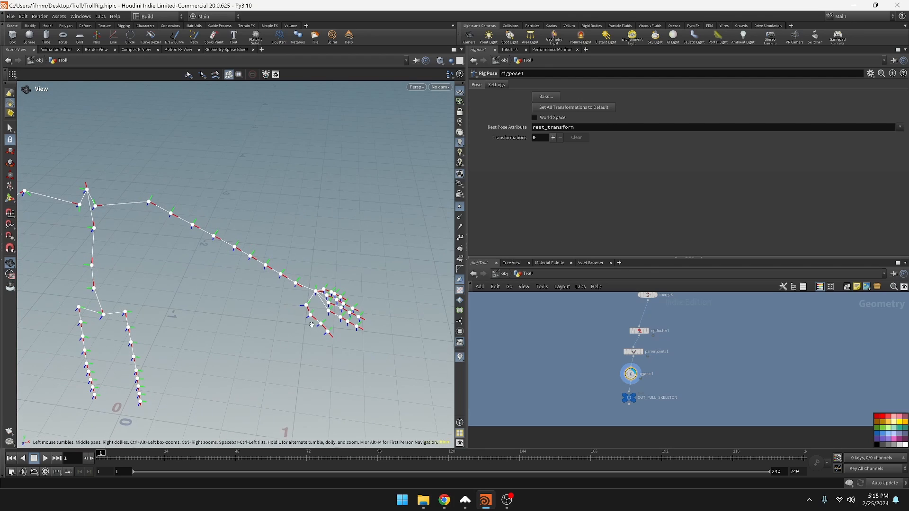
Reuse the IN_L_LEG_LINE name to rename the neck Object Merge as IN_L_NECK_LINE, and place the node beside the left leg input
scroll(715, 367, "down", 5)
middle_click_drag(748, 355, 658, 392)
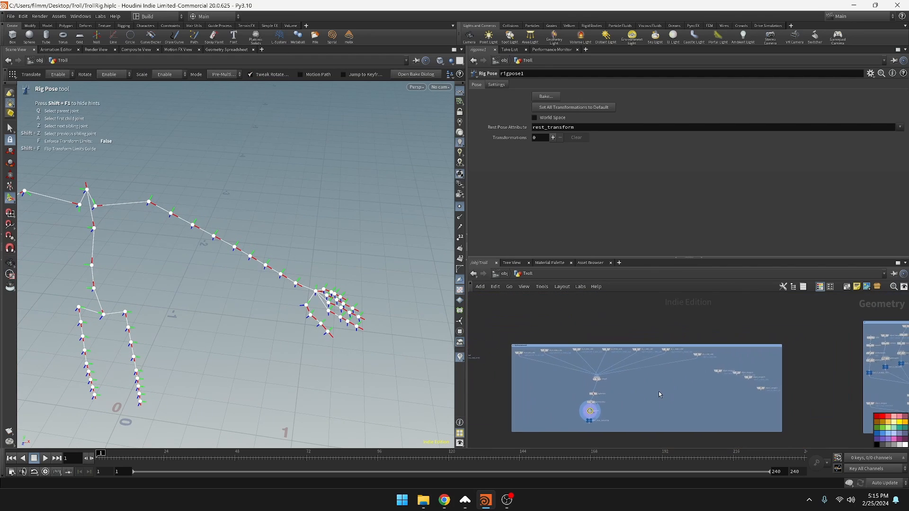
scroll(658, 392, "up", 4)
middle_click_drag(765, 352, 677, 392)
scroll(677, 351, "up", 3)
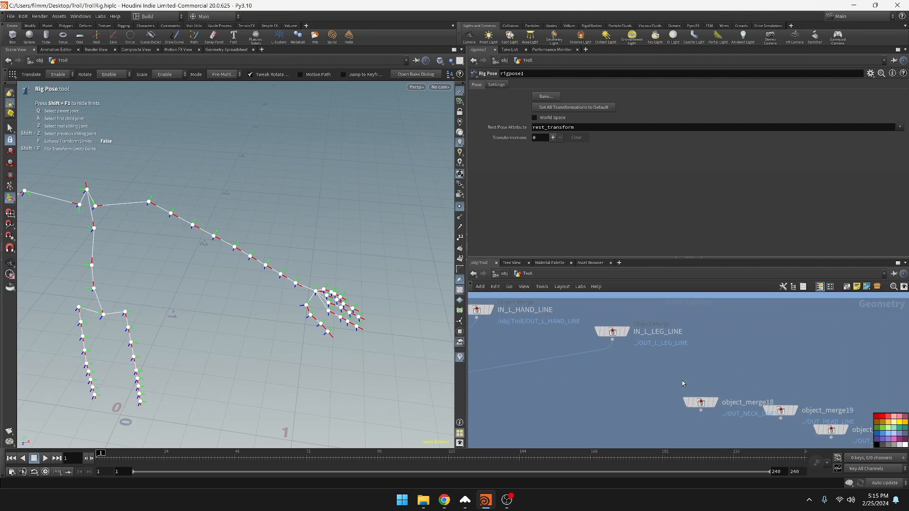
double_click(663, 331)
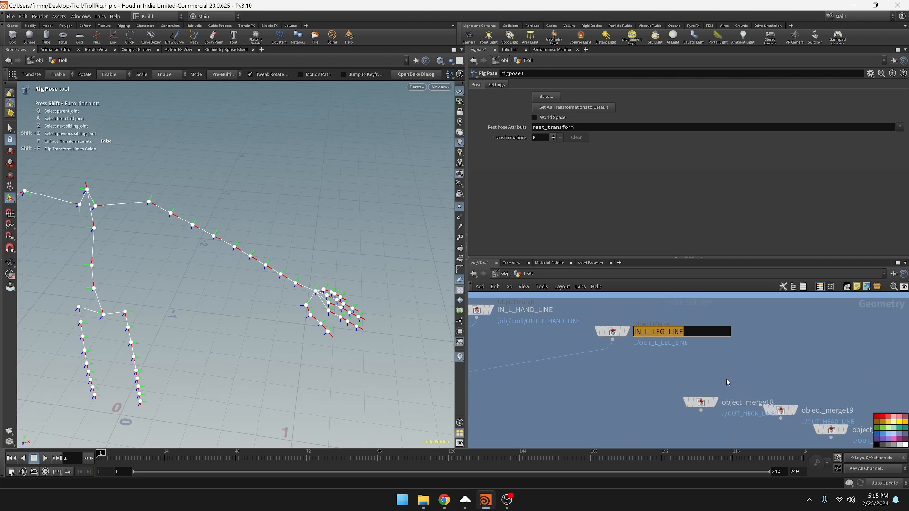
key("ctrl+c")
double_click(725, 402)
key("ctrl+v")
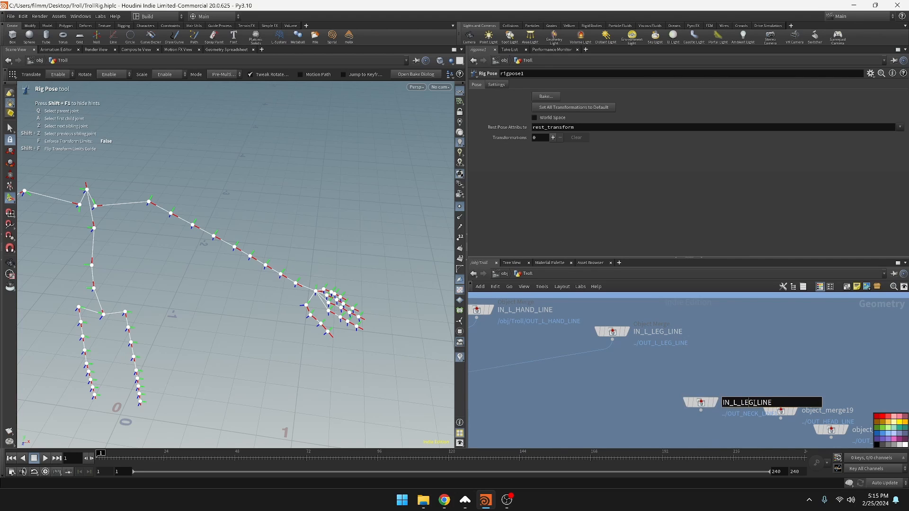
key("Right")
key("BackSpace")
key("BackSpace")
key("BackSpace")
type("NECK")
key("Return")
left_click_drag(702, 403, 713, 341)
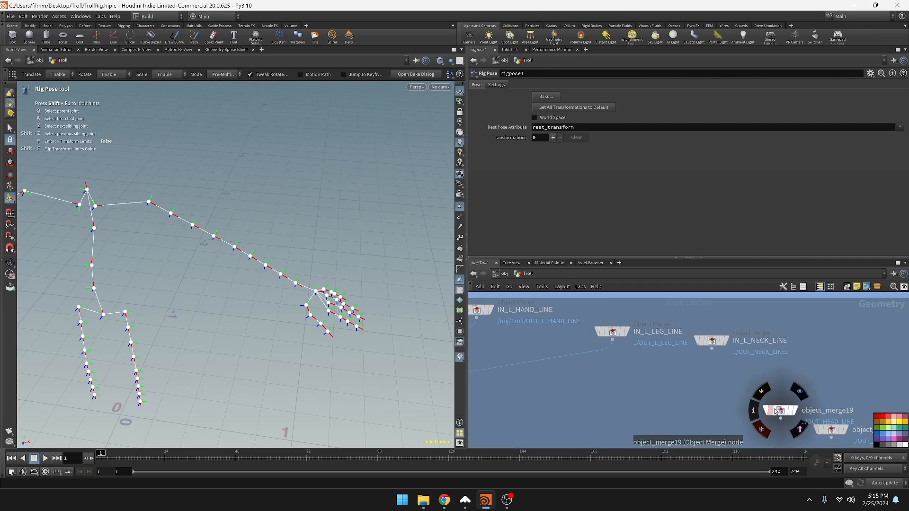
Move the head Object Merge beside the neck input and rename it IN_L_HEAD_LINE
left_click_drag(785, 415, 818, 362)
double_click(861, 359)
key("ctrl+v")
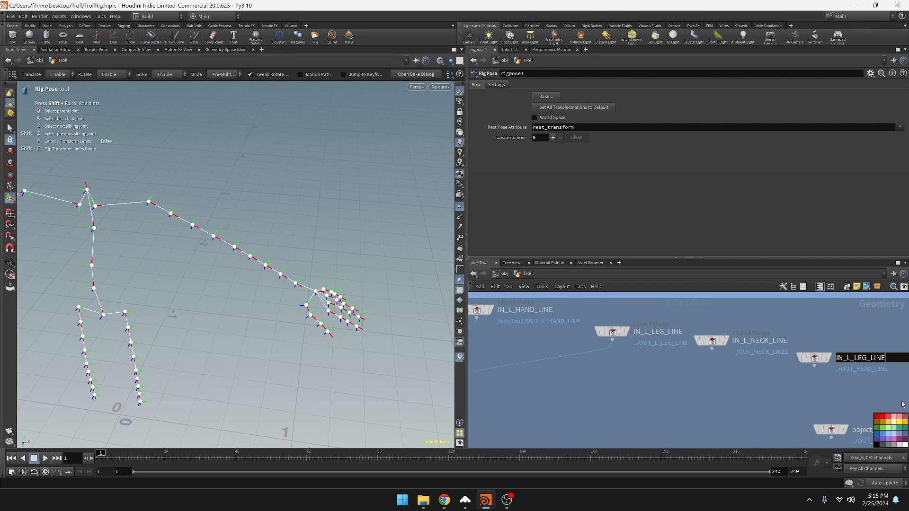
key("Left")
key("Left")
key("Left")
key("Left")
key("Left")
key("BackSpace")
key("BackSpace")
key("BackSpace")
type("HEAD")
key("Return")
Move the left foot Object Merge closer to the head input and rename it IN_L_FOOT_LINE
middle_click_drag(844, 427, 758, 401)
left_click_drag(757, 402, 789, 369)
double_click(815, 375)
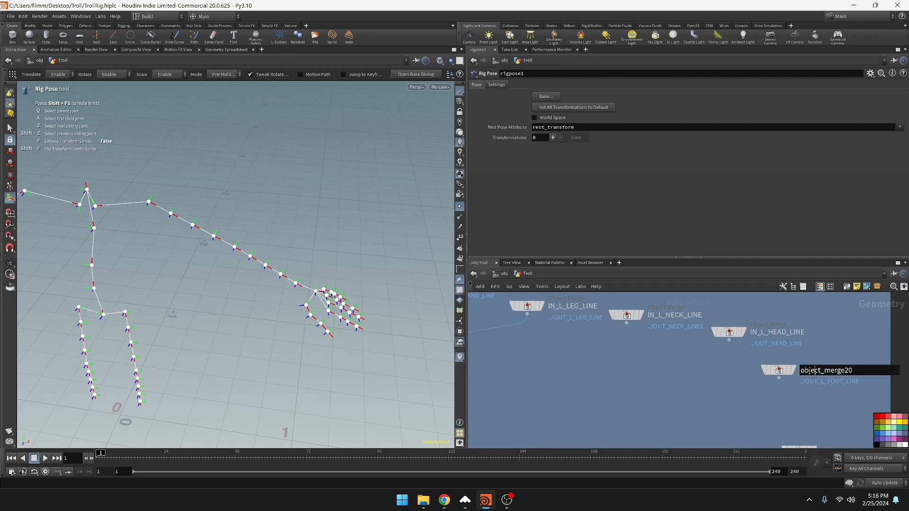
key("ctrl+v")
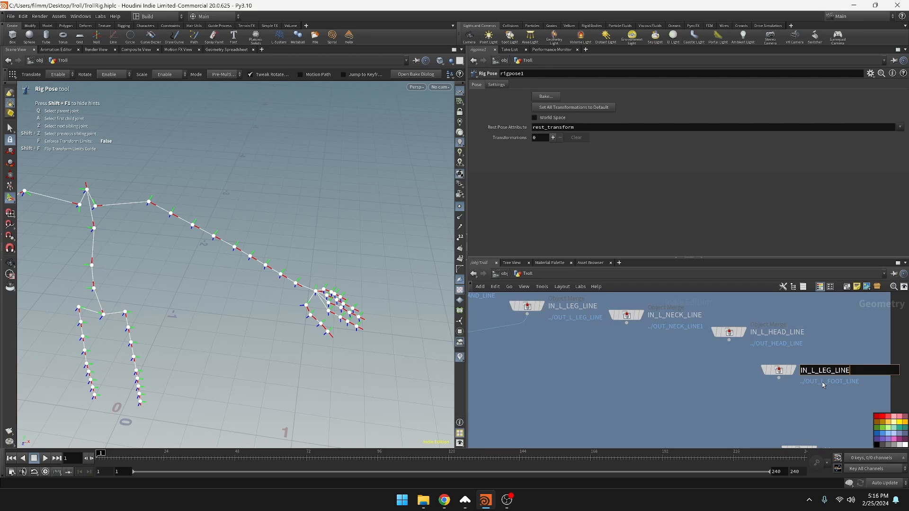
key("BackSpace")
key("BackSpace")
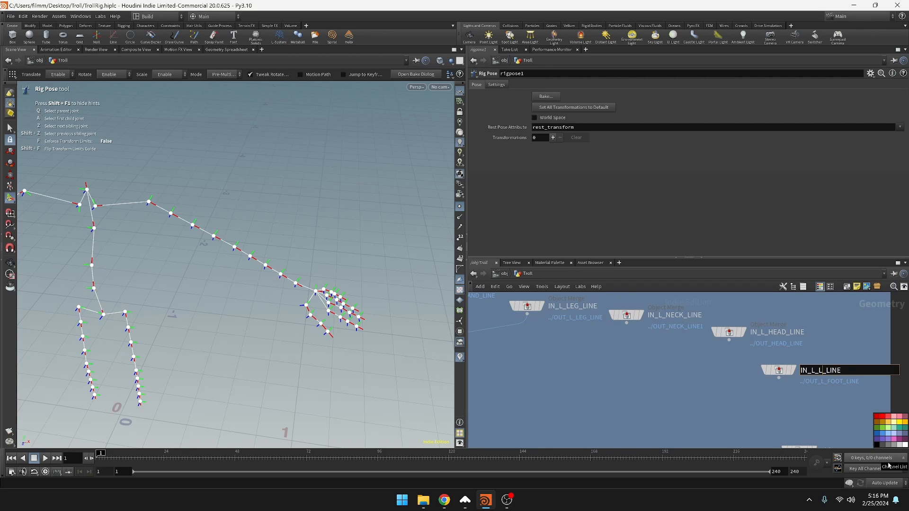
type("FOOT")
key("Return")
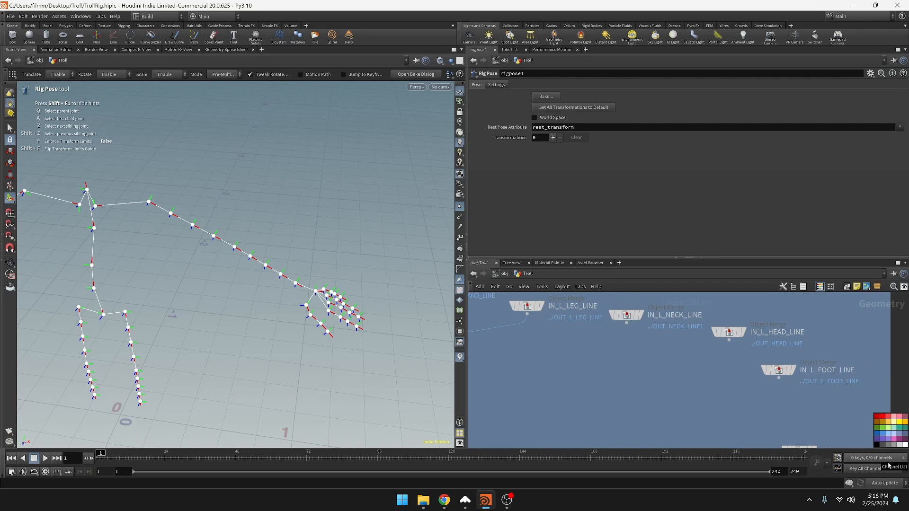
Correct the neck and head Object Merge names to IN_C_NECK_LINE and IN_C_HEAD_LINE
double_click(665, 316)
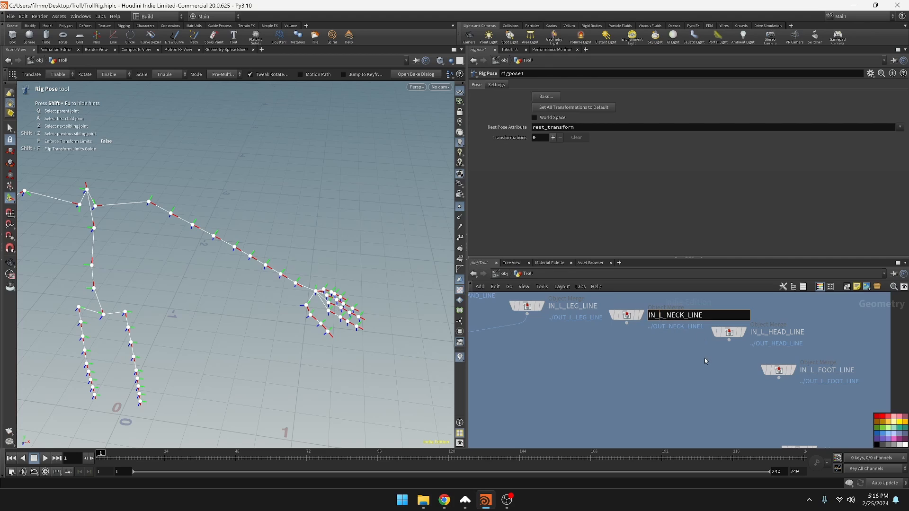
key("Delete")
type("C")
key("Return")
left_click(763, 332)
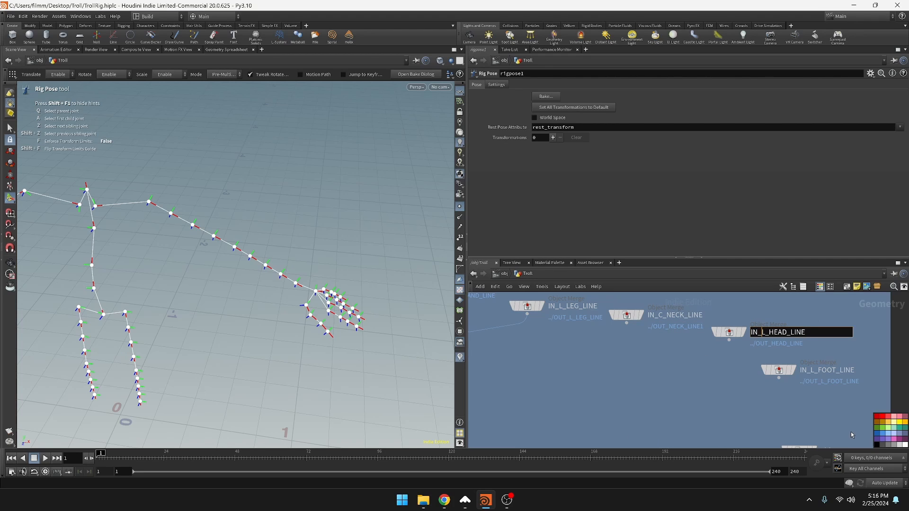
key("Return")
Move the right foot Object Merge next to the left foot input and rename it IN_R_FOOT_LINE
middle_click_drag(803, 406, 765, 361)
left_click_drag(766, 409, 779, 366)
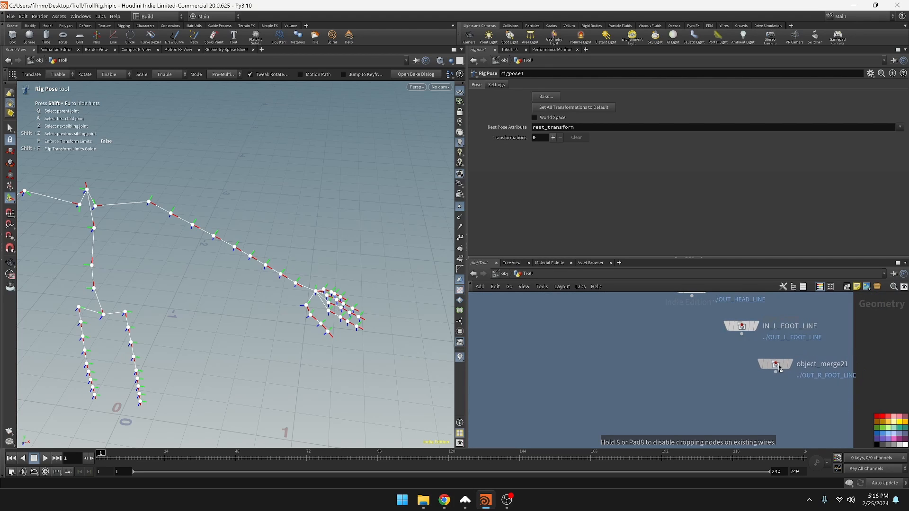
left_click(816, 369)
key("ctrl+v")
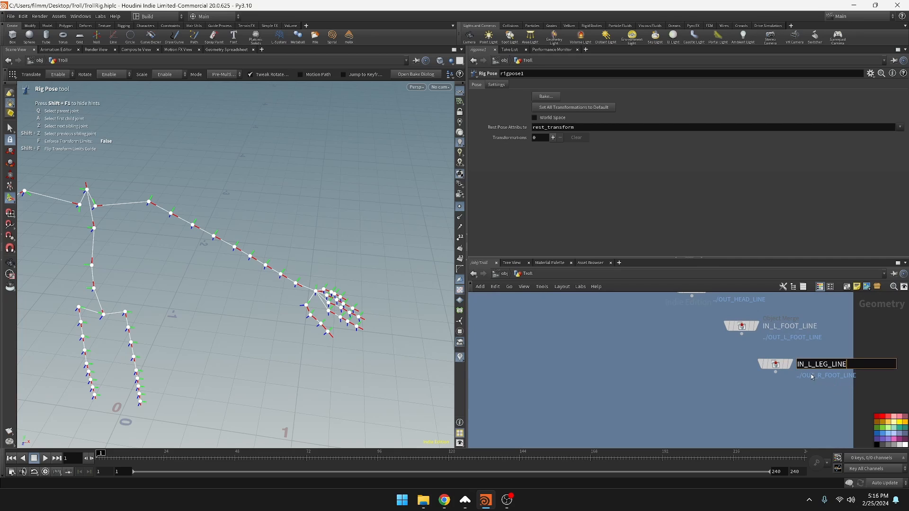
key("Delete")
type("R")
key("BackSpace")
key("BackSpace")
type("FOOT")
key("Return")
scroll(687, 354, "down", 5)
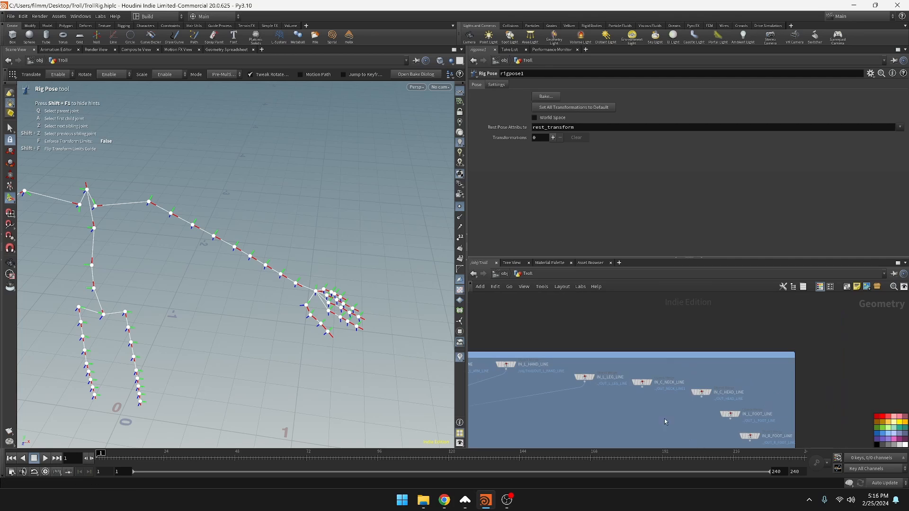
left_click(642, 382)
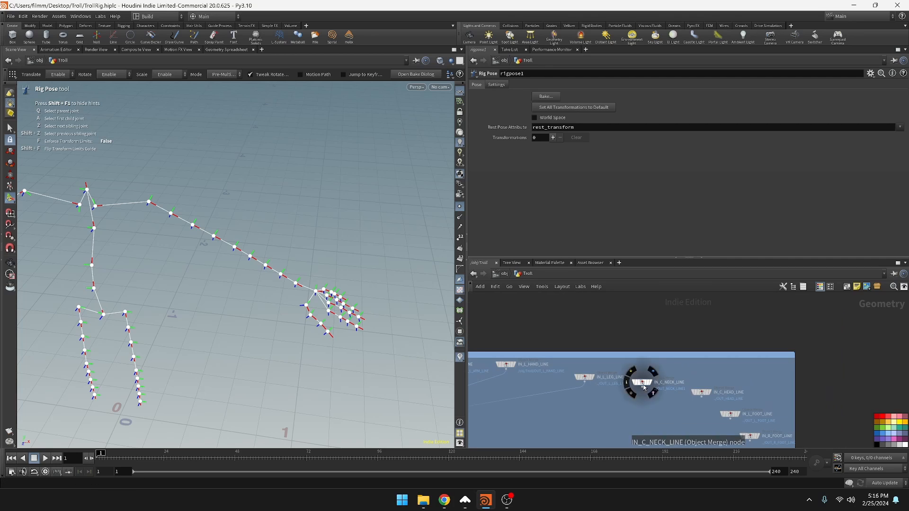
left_click(704, 392, "shift")
left_click(732, 415, "shift")
left_click(751, 436, "shift")
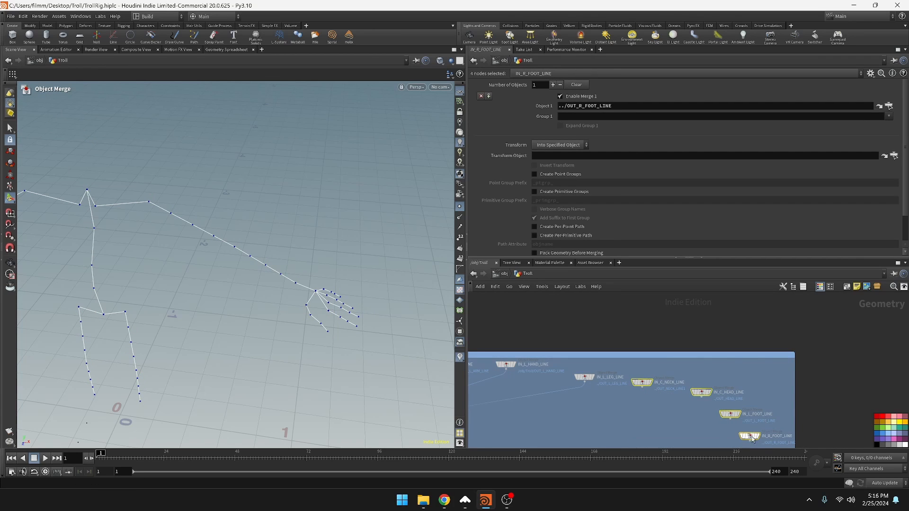
scroll(729, 398, "down", 5)
left_click(695, 382)
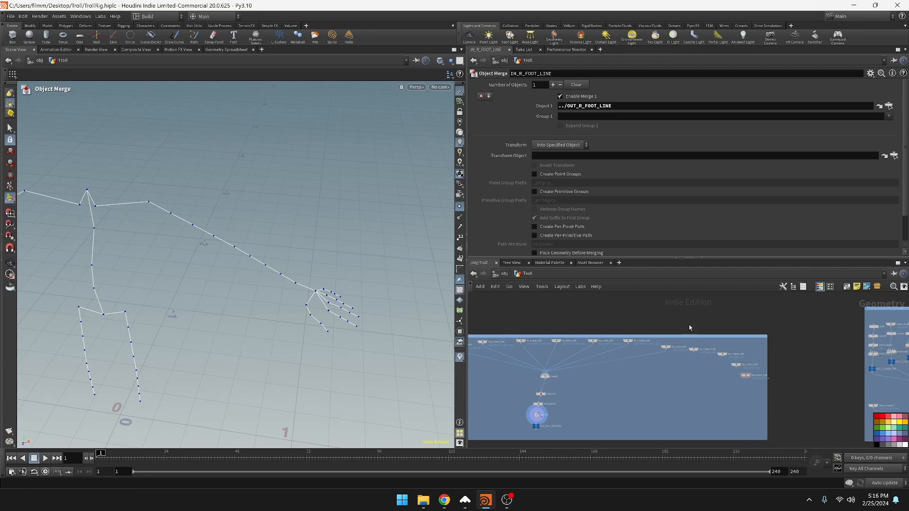
Wire the neck, head, left foot and right foot Object Merge nodes together into the full skeleton's merge node
left_click(694, 350)
left_click(722, 355, "shift")
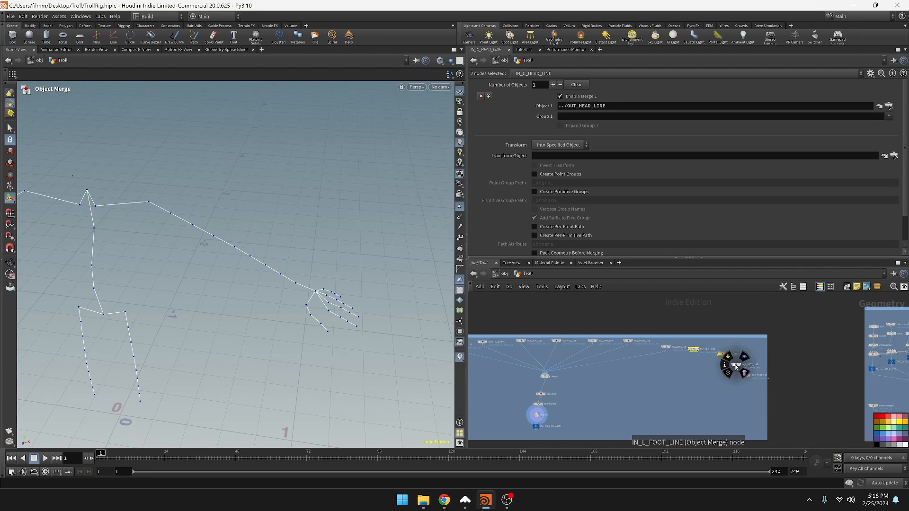
left_click(736, 365, "shift")
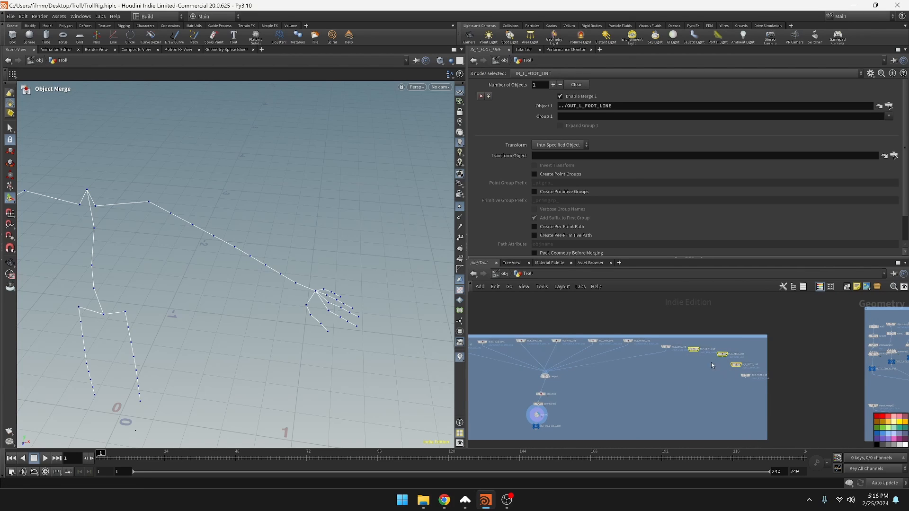
left_click(744, 376, "shift")
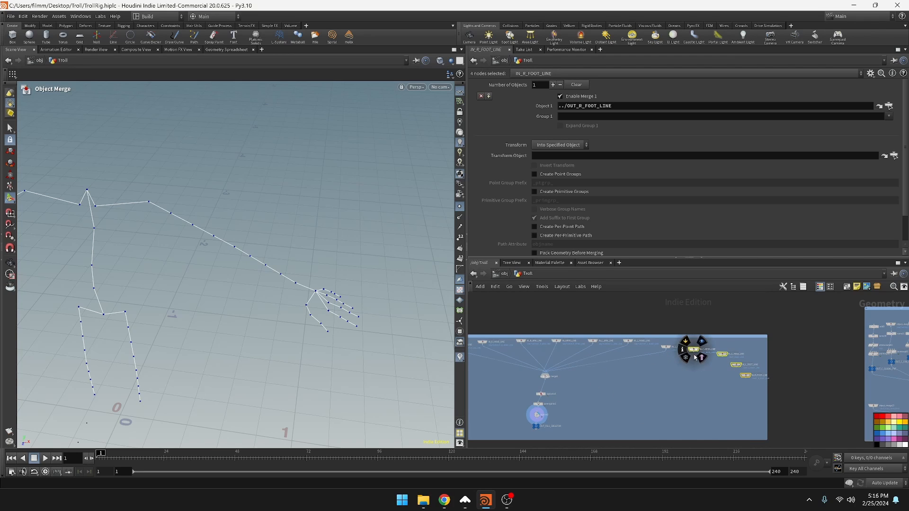
left_click_drag(696, 353, 621, 398)
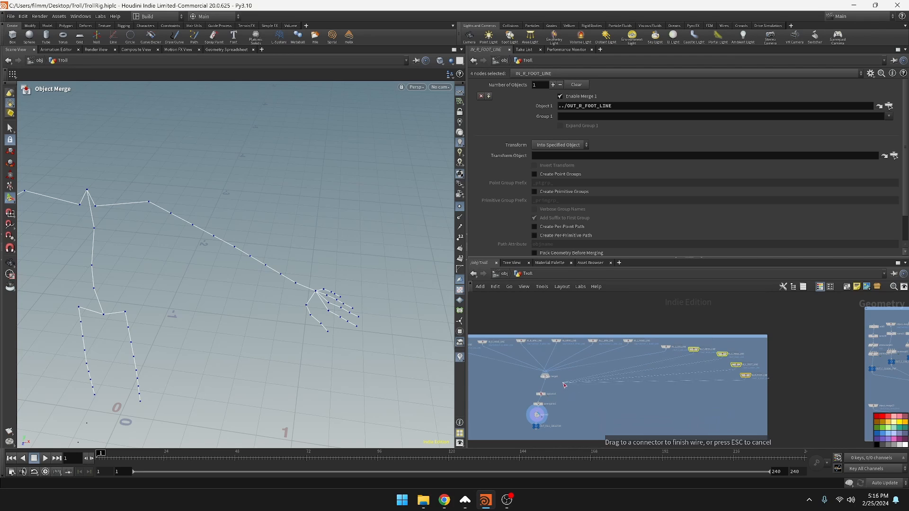
left_click_drag(564, 385, 554, 380)
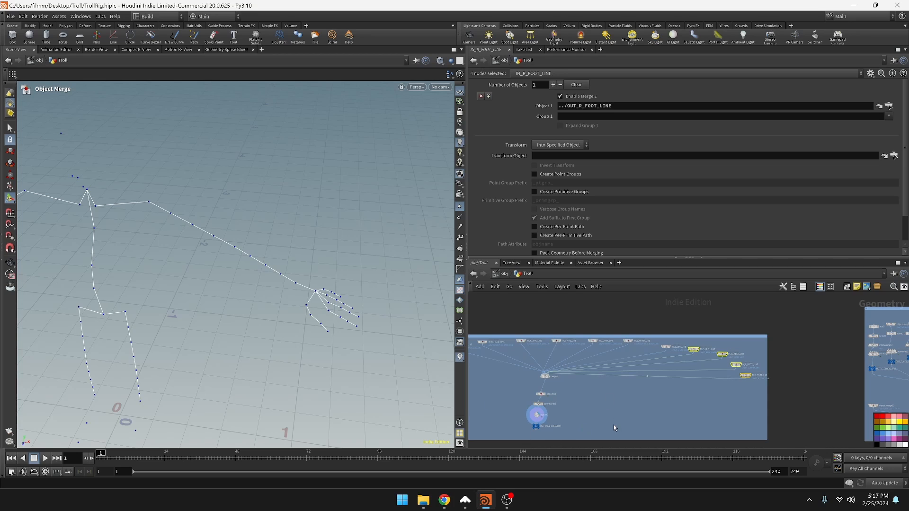
Display the full skeleton's merge node and inspect the merged lines in the viewport
scroll(567, 388, "up", 3)
middle_click_drag(568, 388, 656, 393)
mouse_move(623, 376)
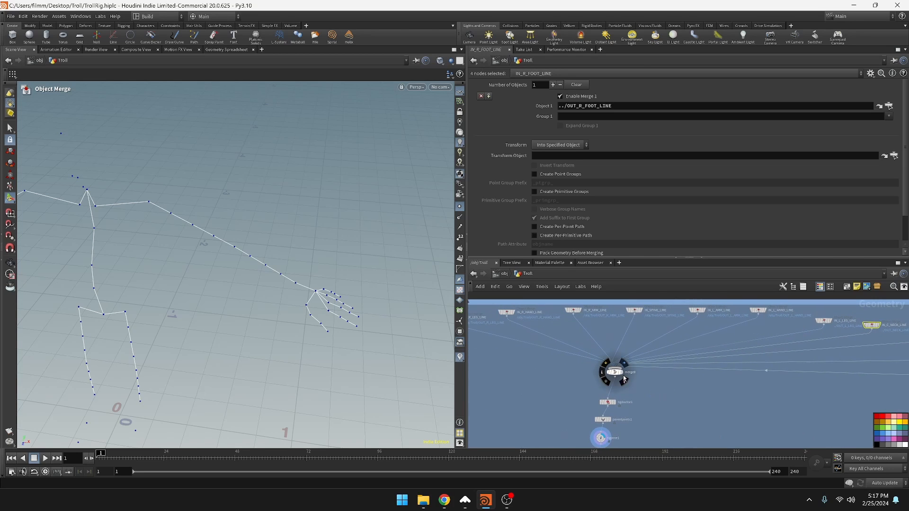
left_click(621, 378)
left_click(618, 374)
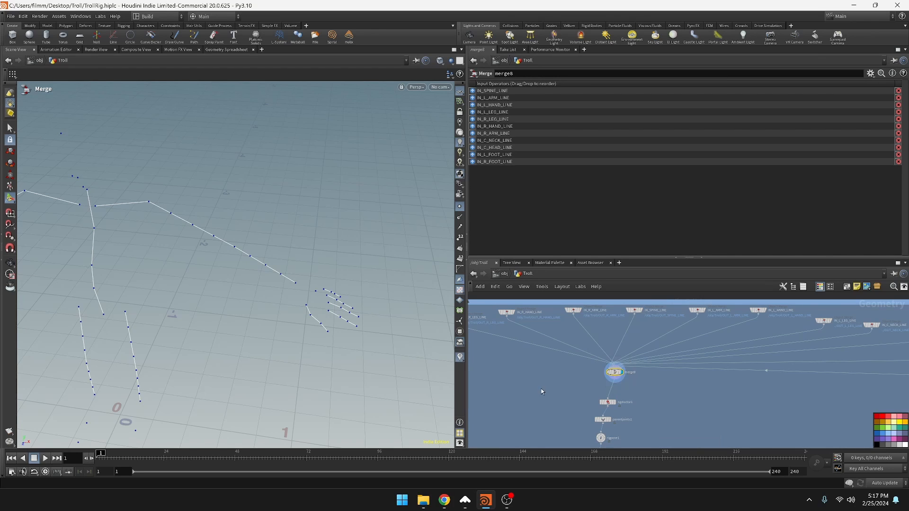
middle_click_drag(262, 328, 350, 302, "alt")
right_click_drag(273, 317, 237, 329, "alt")
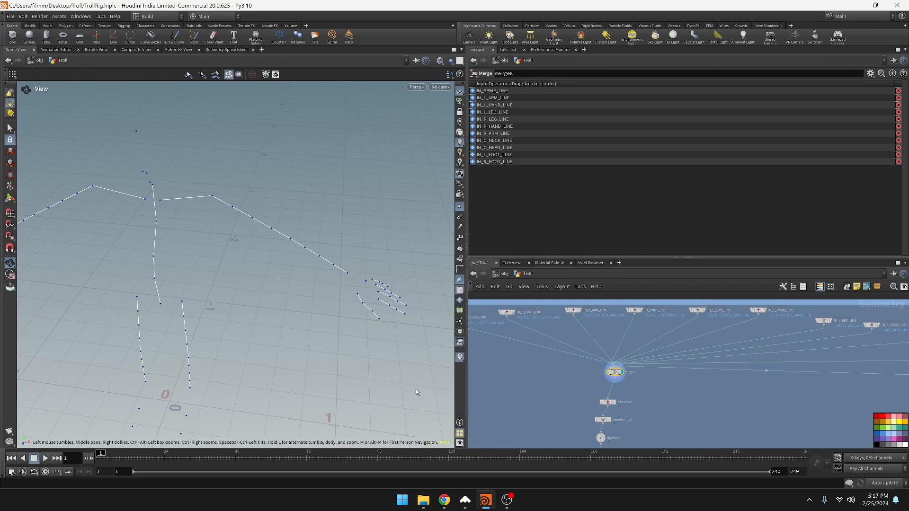
Copy the Add node from the right leg network and insert it below the merge in the right foot network
scroll(647, 405, "up", 3)
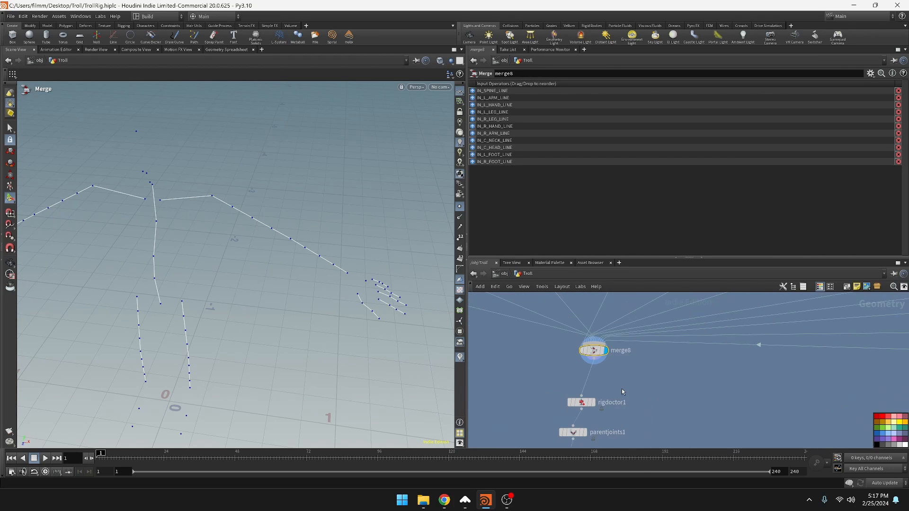
scroll(622, 392, "down", 5)
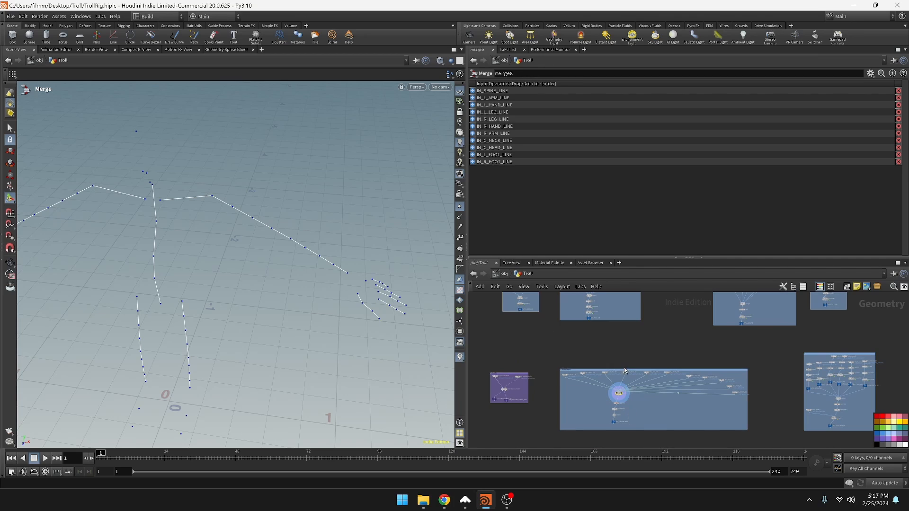
middle_click_drag(613, 306, 643, 395)
scroll(635, 420, "up", 5)
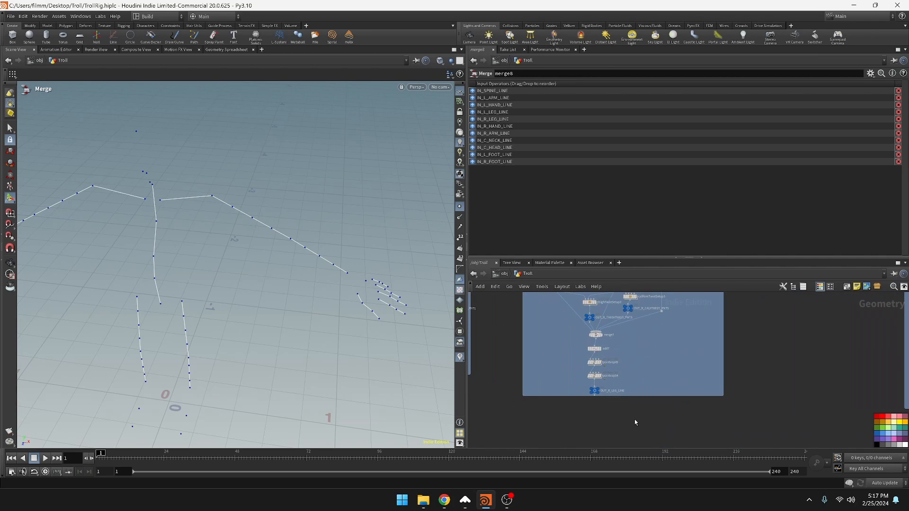
scroll(637, 421, "down", 3)
scroll(636, 422, "up", 5)
middle_click_drag(641, 426, 747, 467)
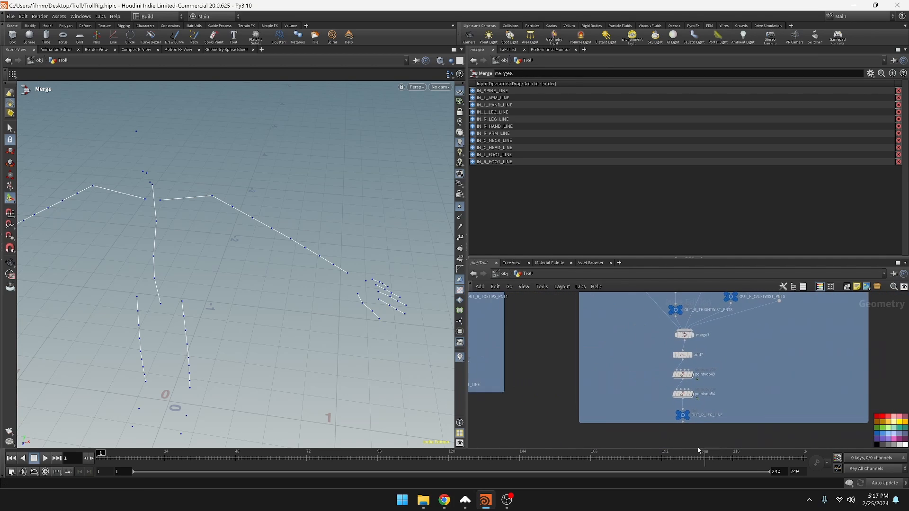
middle_click_drag(694, 364, 770, 388)
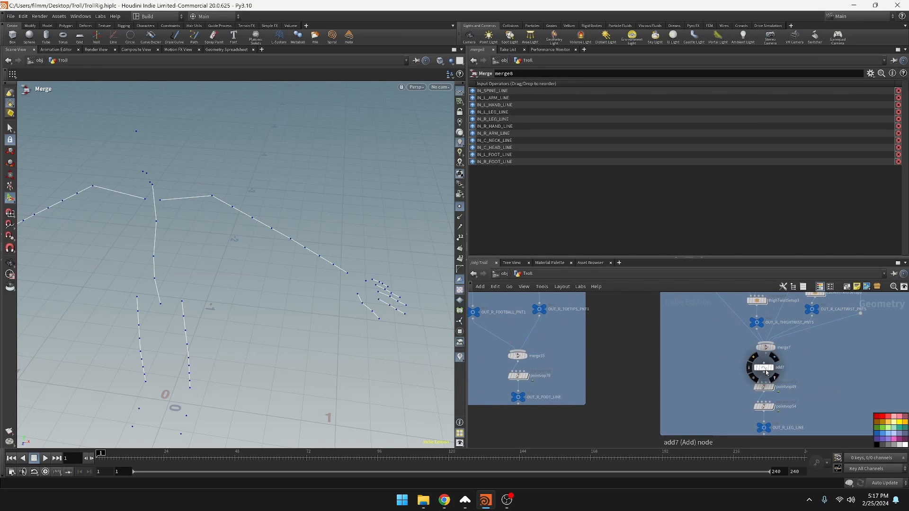
left_click_drag(768, 372, 521, 372, "alt")
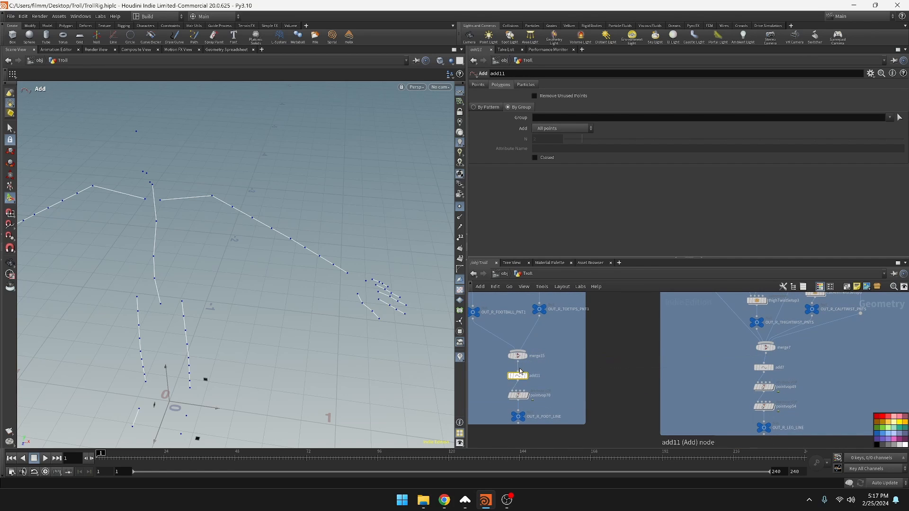
Copy the Add node from the left leg network and insert it below the merge in the left foot network
scroll(641, 400, "down", 6)
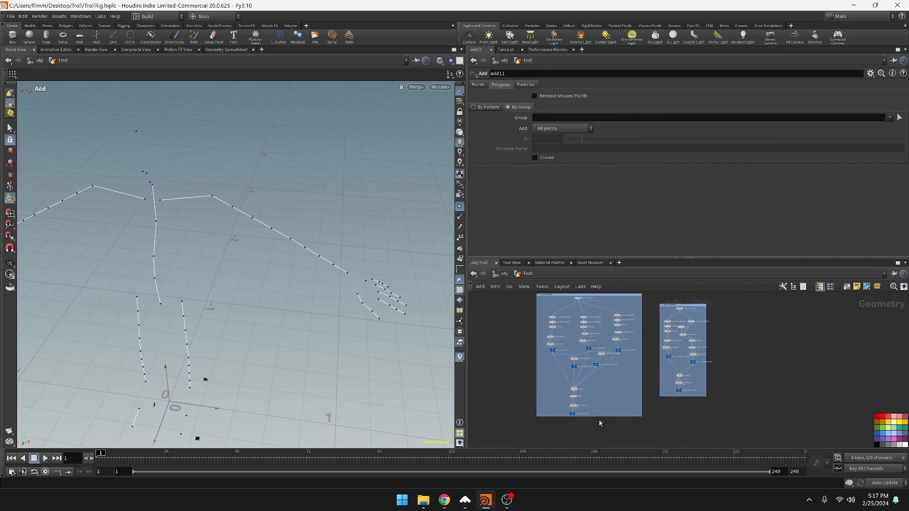
scroll(600, 423, "up", 6)
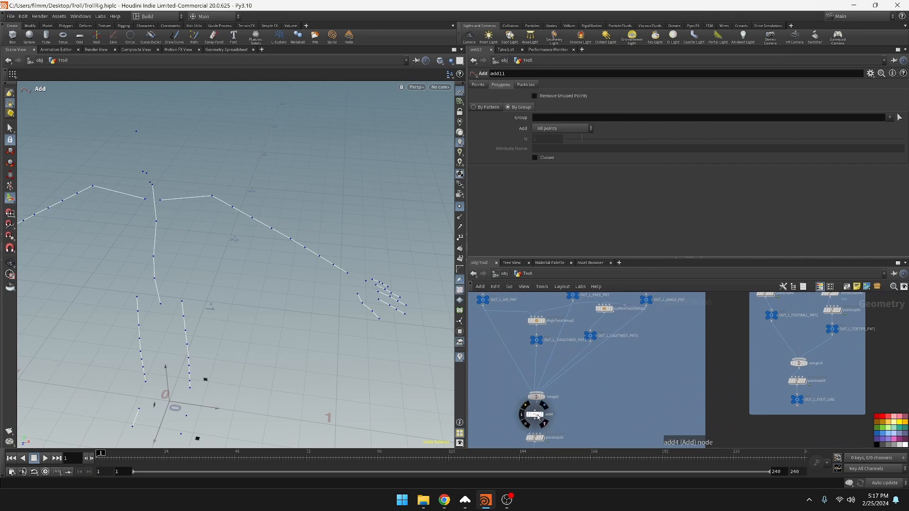
left_click_drag(538, 416, 632, 410, "alt")
left_click_drag(632, 410, 801, 379, "alt")
left_click(632, 410)
key("Delete")
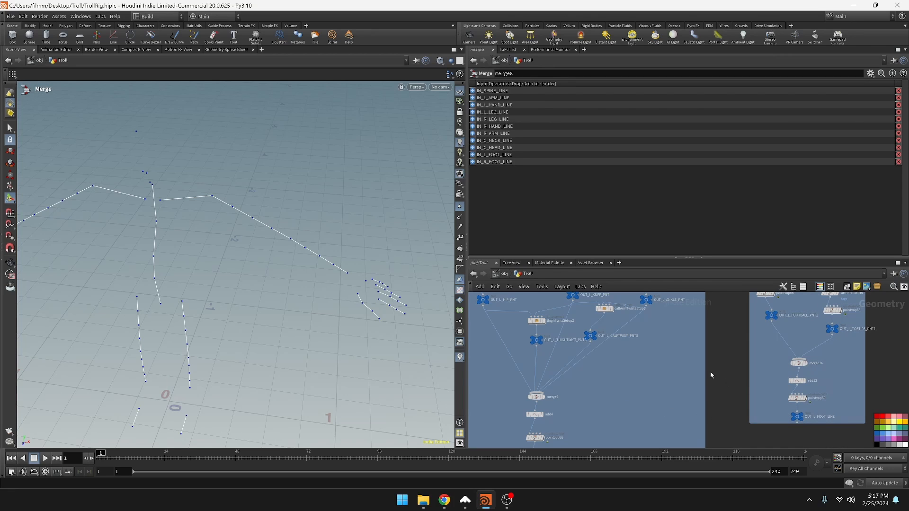
Insert a copied Add node into the neck network to join the neck points into a line
scroll(587, 382, "down", 5)
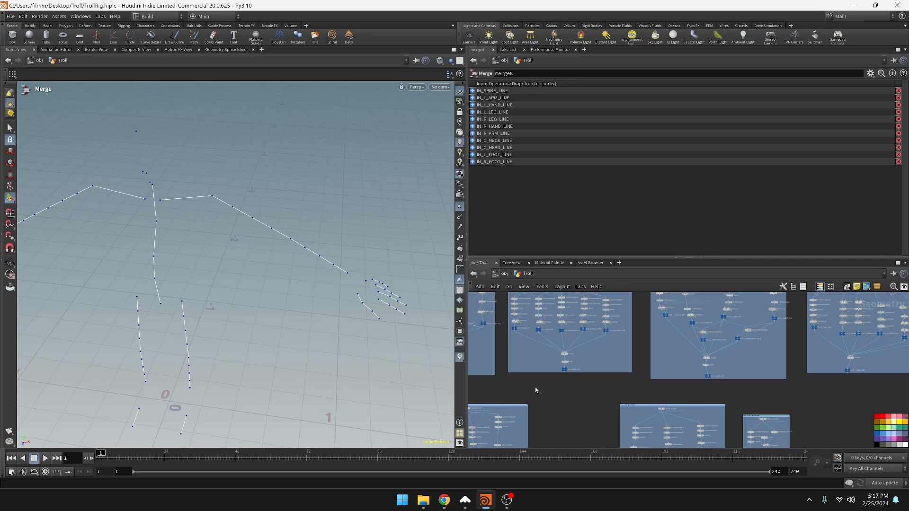
left_click_drag(394, 402, 291, 377, "alt")
middle_click_drag(292, 379, 284, 332, "alt")
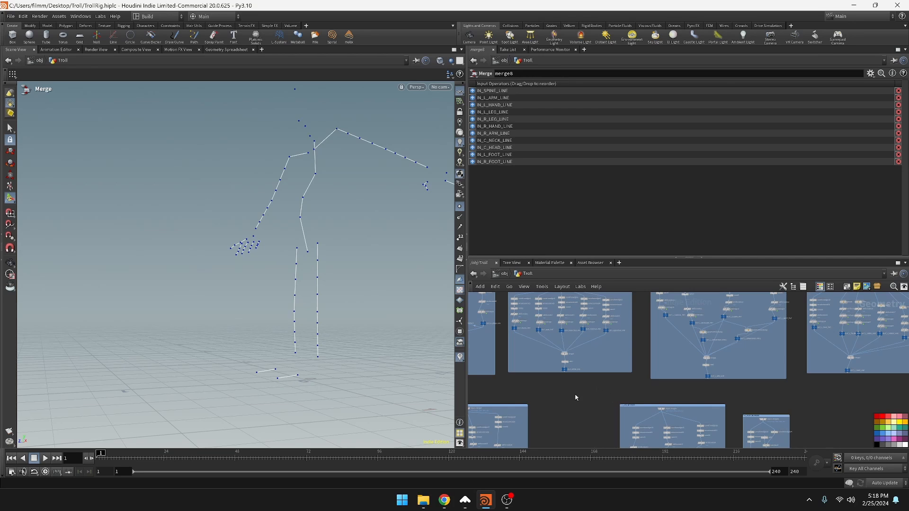
middle_click_drag(576, 398, 578, 432)
scroll(578, 432, "down", 3)
middle_click_drag(872, 374, 706, 366)
scroll(706, 367, "up", 5)
middle_click_drag(862, 440, 712, 433)
scroll(739, 388, "down", 4)
middle_click_drag(782, 360, 774, 431)
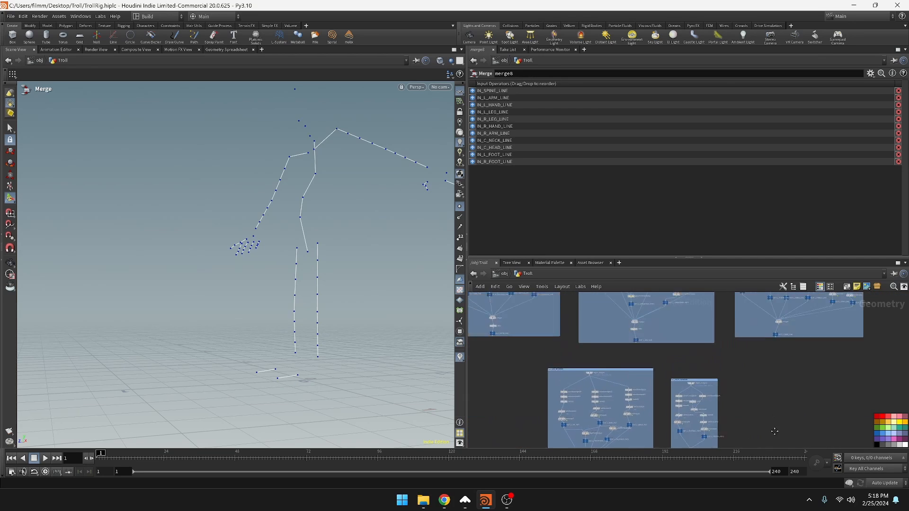
middle_click_drag(757, 381, 789, 349)
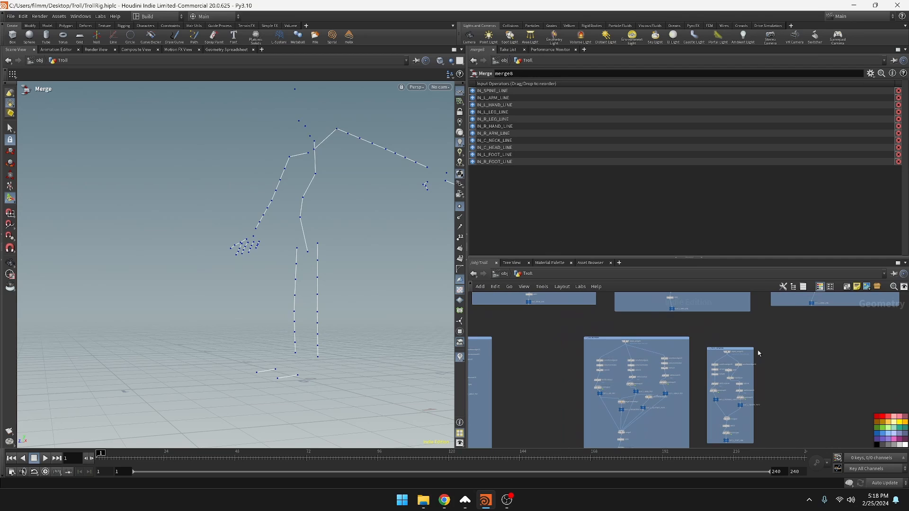
middle_click_drag(660, 300, 729, 386)
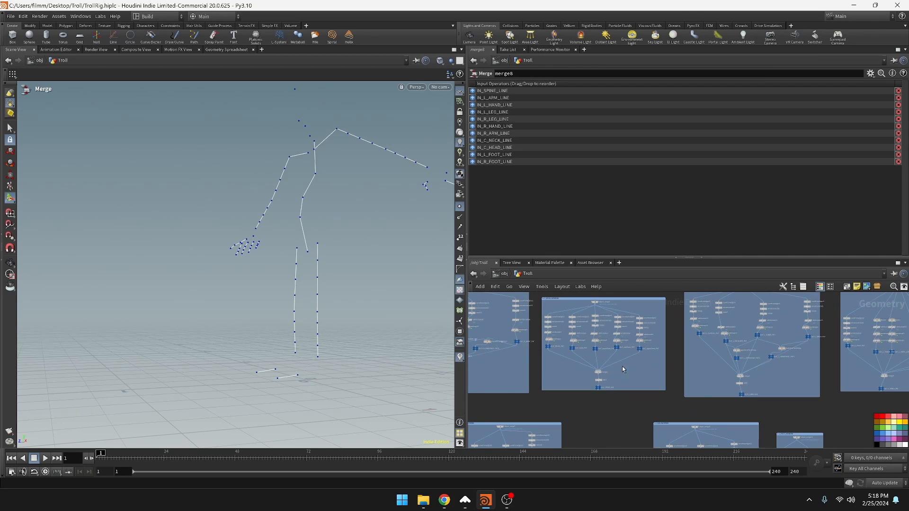
scroll(622, 366, "up", 5)
left_click_drag(571, 388, 734, 312, "alt")
middle_click_drag(735, 311, 739, 402)
scroll(739, 402, "down", 4)
Place another copied Add node in the head network to join the head points into a line
left_click_drag(737, 401, 720, 304)
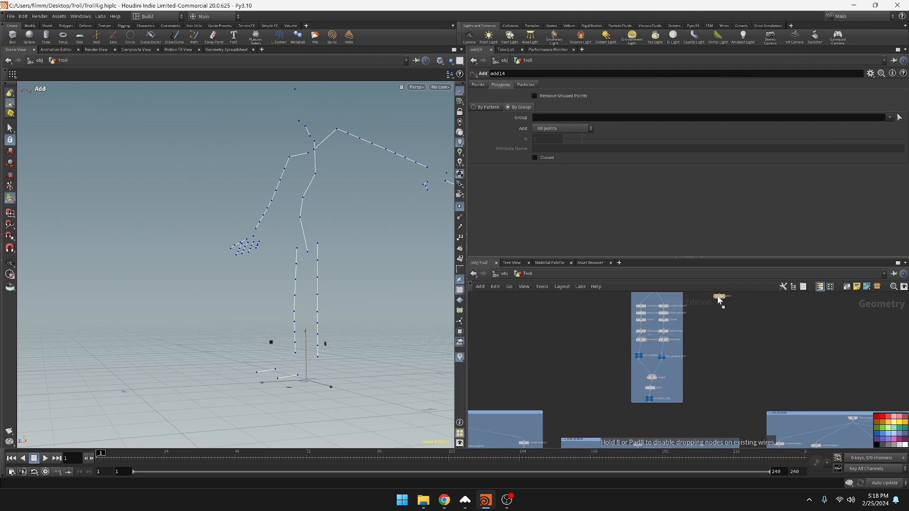
middle_click_drag(721, 304, 741, 416)
left_click_drag(741, 416, 694, 366)
Display the Rig Pose node at the end of the full skeleton network
middle_click_drag(526, 375, 824, 332)
middle_click_drag(649, 408, 658, 223)
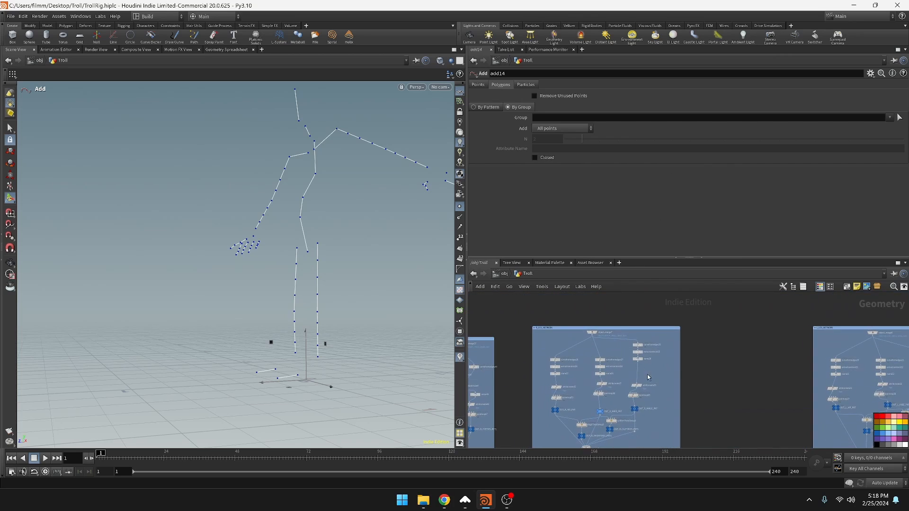
middle_click_drag(700, 423, 692, 279)
middle_click_drag(692, 362, 716, 267)
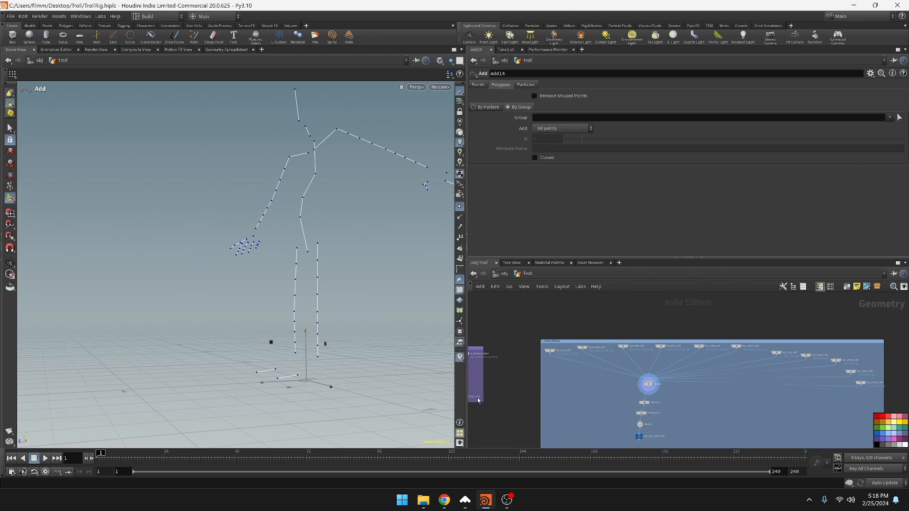
middle_click_drag(518, 399, 584, 374)
scroll(574, 396, "up", 2)
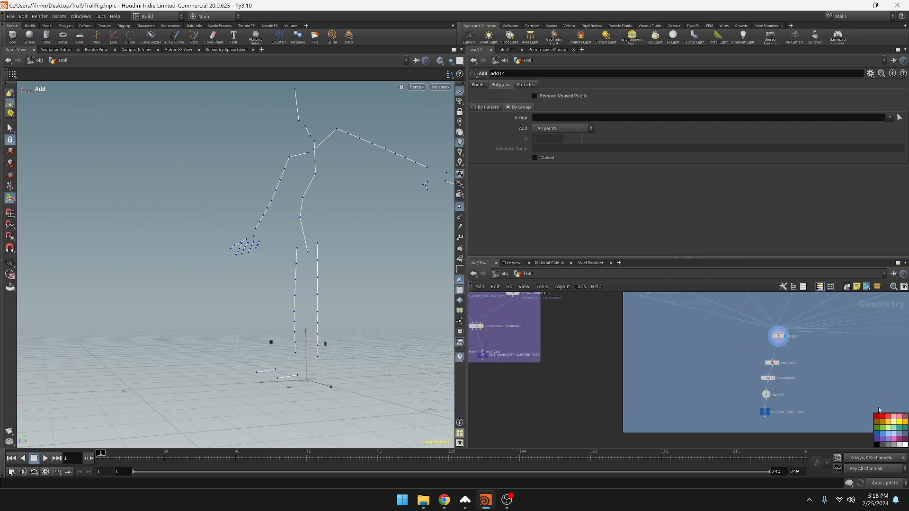
left_click(766, 394)
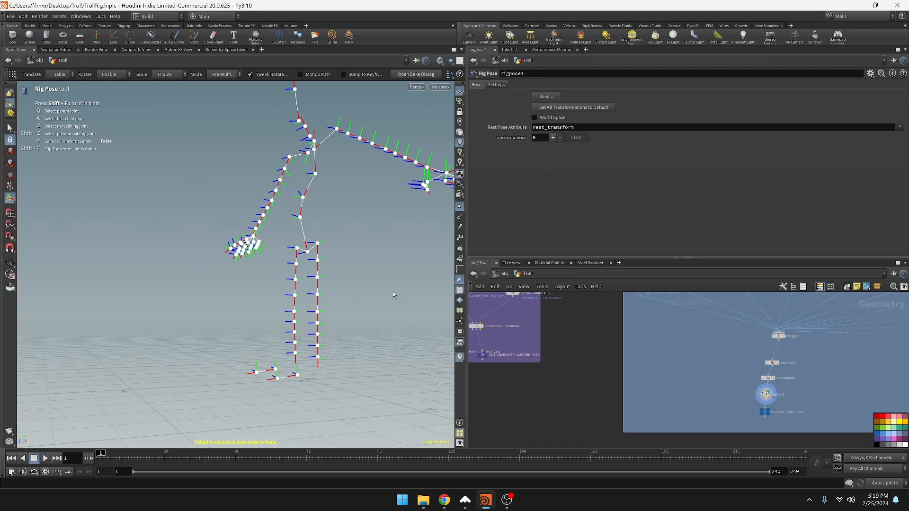
Examine the skeleton's joint connections around the feet, arm and hand in the viewport
middle_click_drag(358, 325, 337, 366, "alt")
left_click_drag(395, 333, 303, 408, "alt")
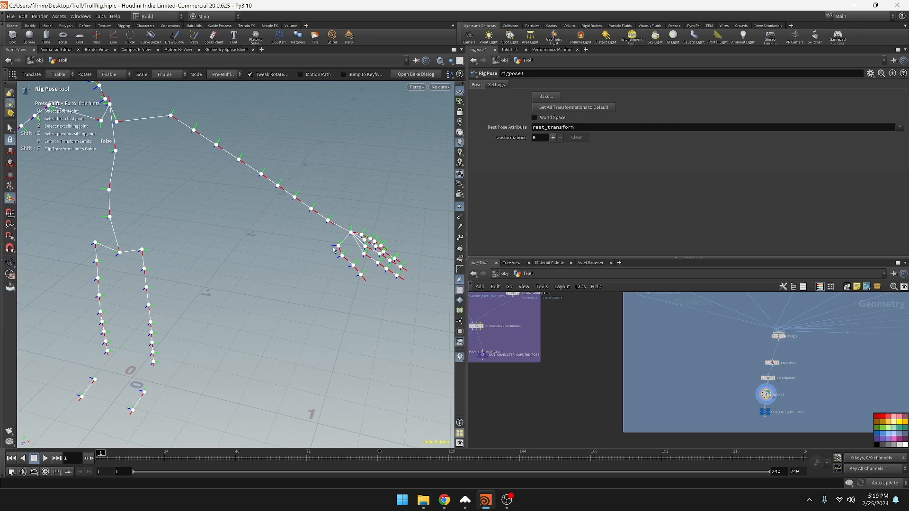
scroll(372, 191, "up", 7, "alt")
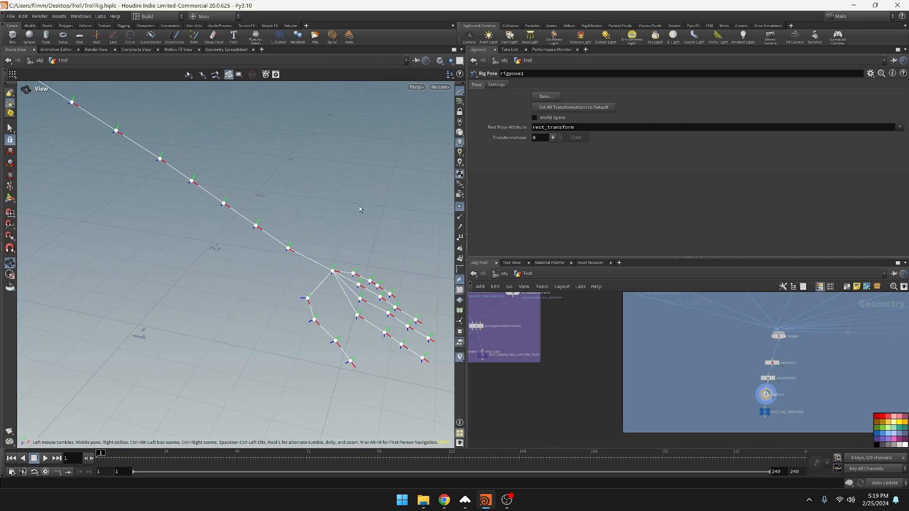
middle_click_drag(359, 206, 374, 186, "alt")
left_click_drag(341, 214, 343, 188, "alt")
scroll(359, 251, "down", 6, "alt")
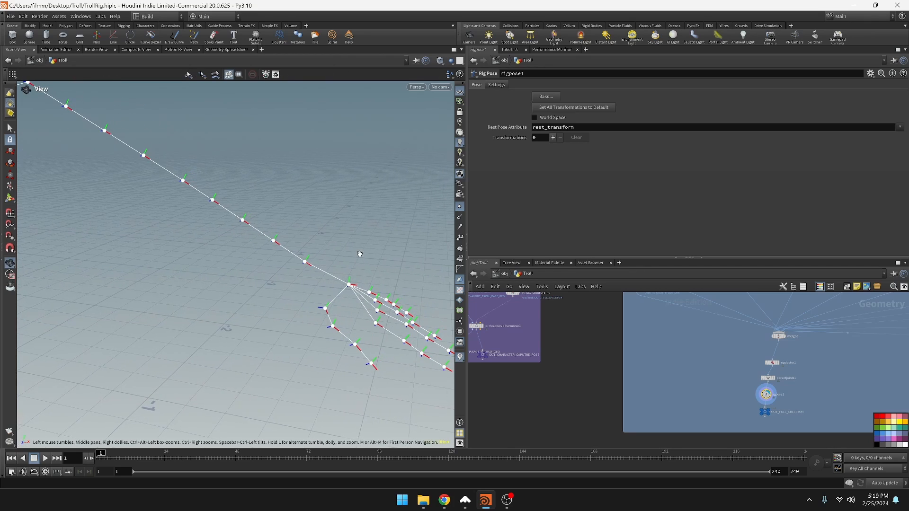
scroll(361, 251, "down", 3, "alt")
scroll(359, 251, "up", 4, "alt")
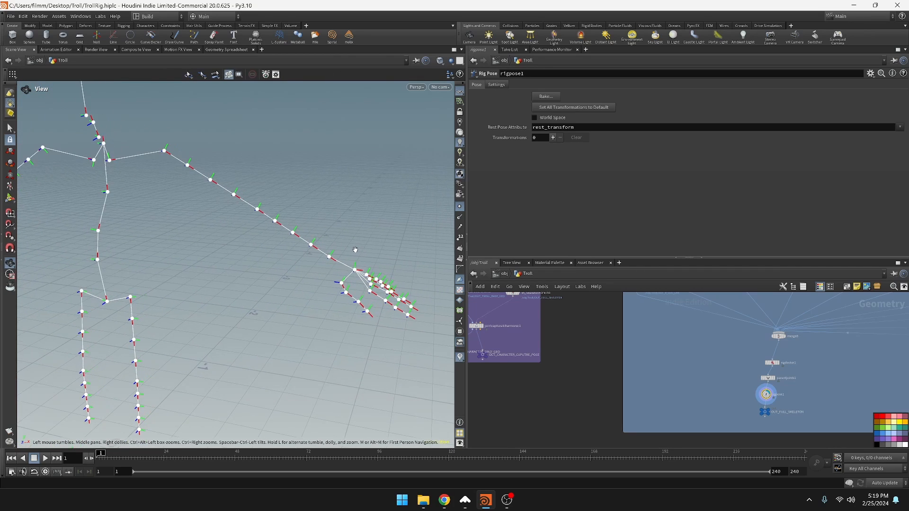
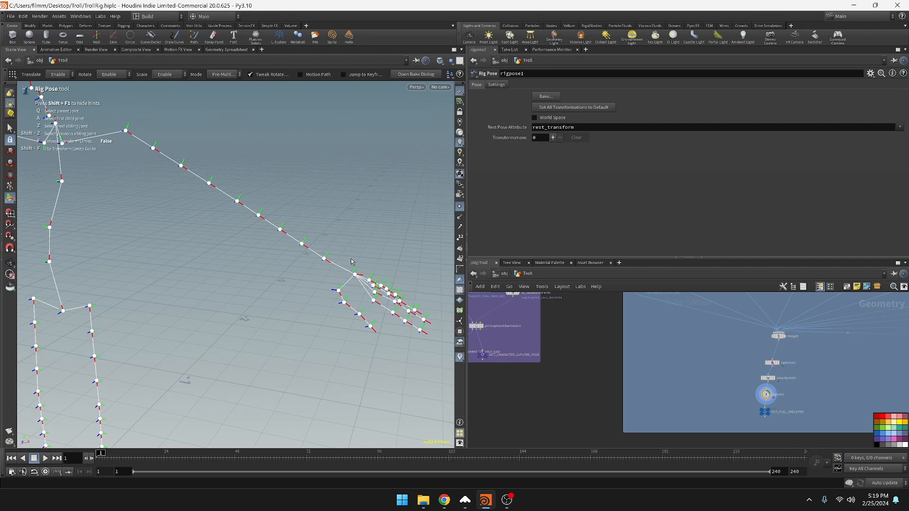
Inspect the full skeleton from several angles, focusing on where the arm chain meets the finger joints
middle_click_drag(372, 241, 327, 278, "alt")
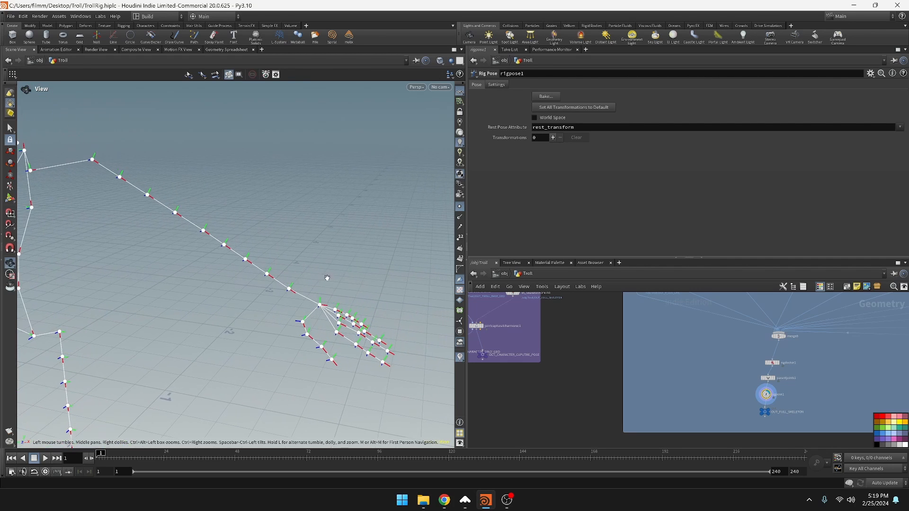
scroll(286, 268, "down", 2, "alt")
left_click_drag(310, 264, 351, 289, "alt")
key("Return")
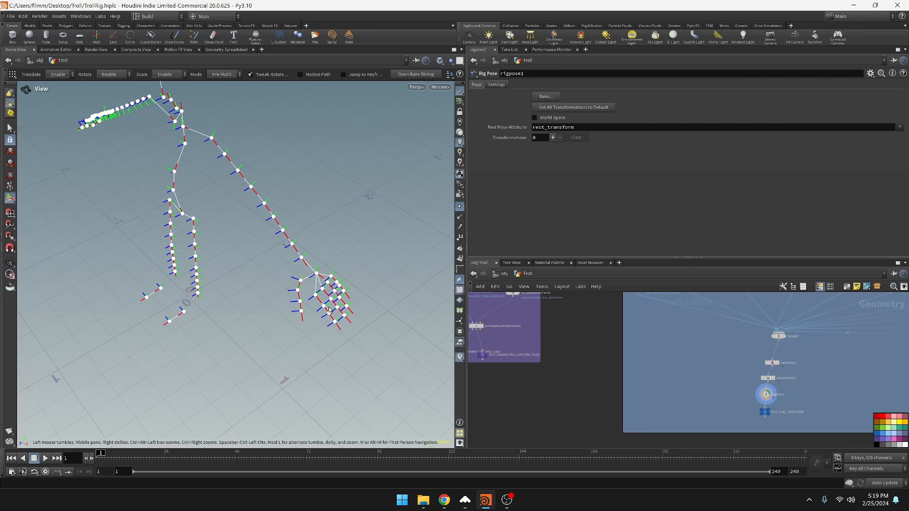
middle_click_drag(335, 274, 352, 308, "alt")
left_click_drag(352, 309, 297, 327, "alt")
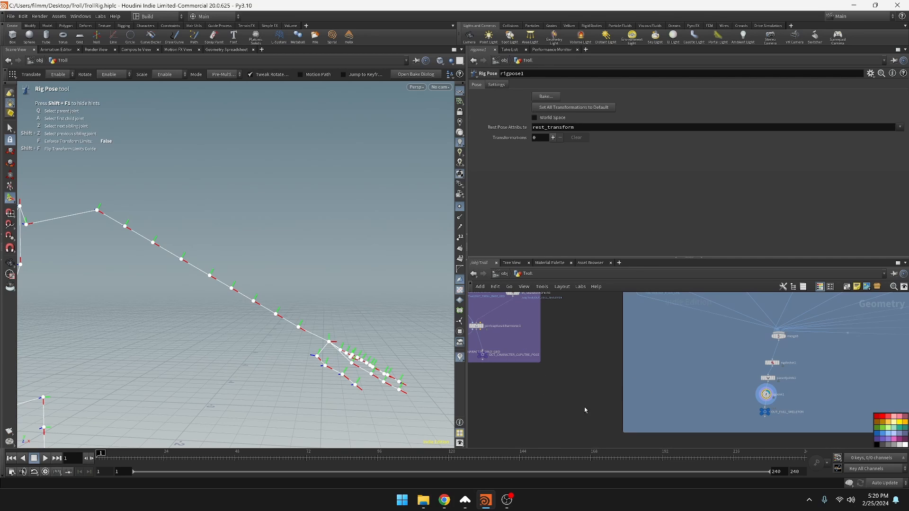
Widen the left arm network box and copy the left hand's palm point nodes into it
scroll(577, 391, "down", 10)
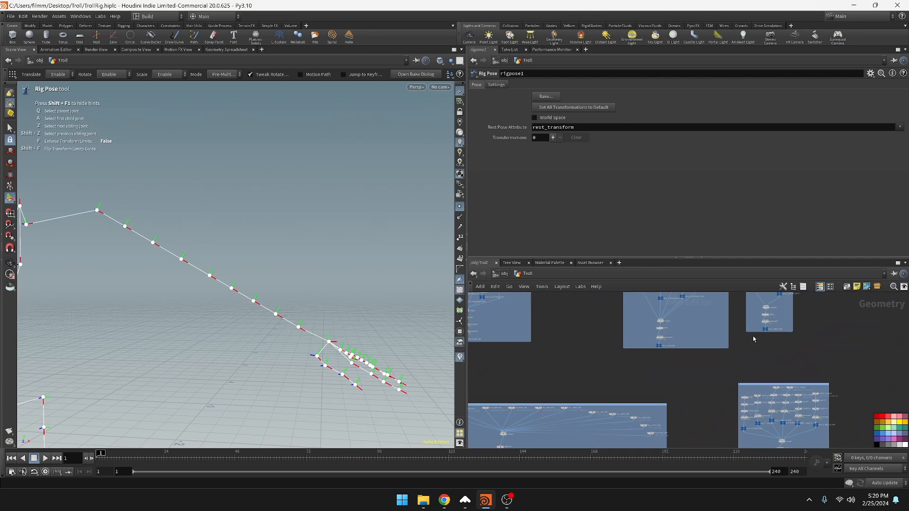
scroll(682, 427, "up", 5)
middle_click_drag(627, 312, 666, 373)
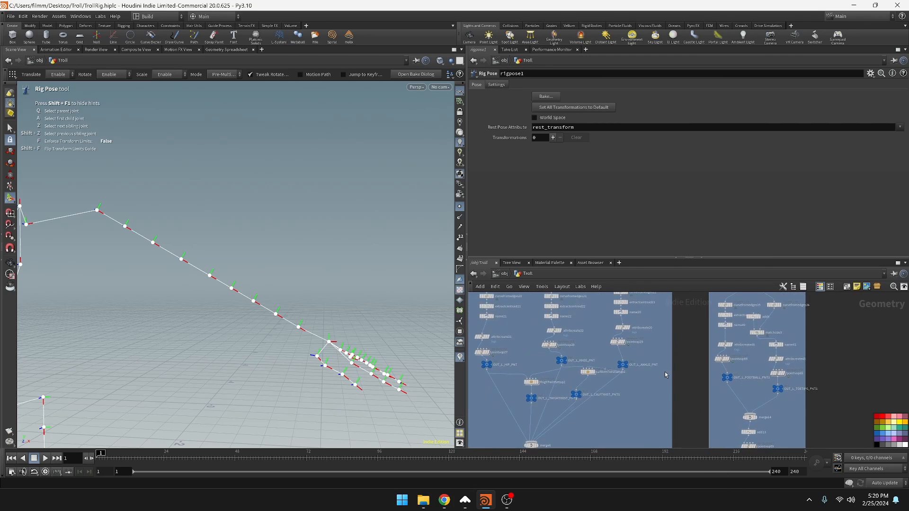
scroll(666, 400, "down", 6)
scroll(668, 400, "up", 6)
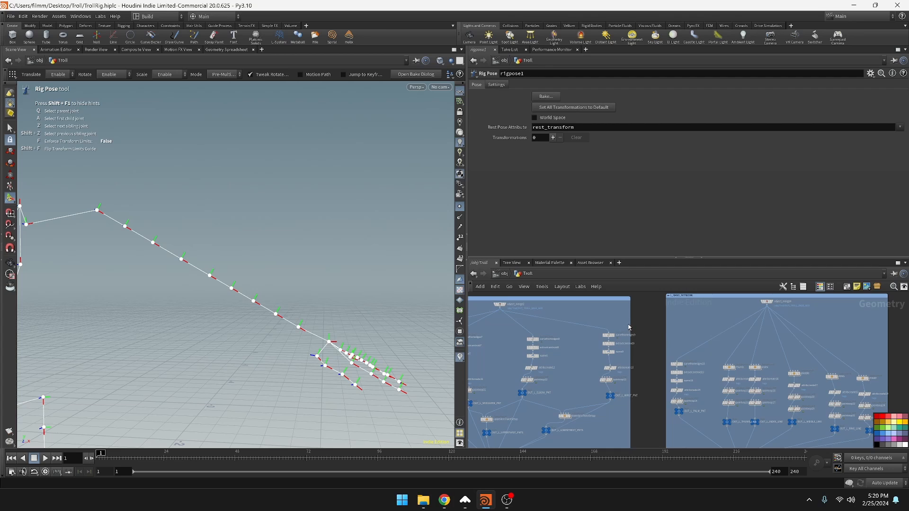
key("h")
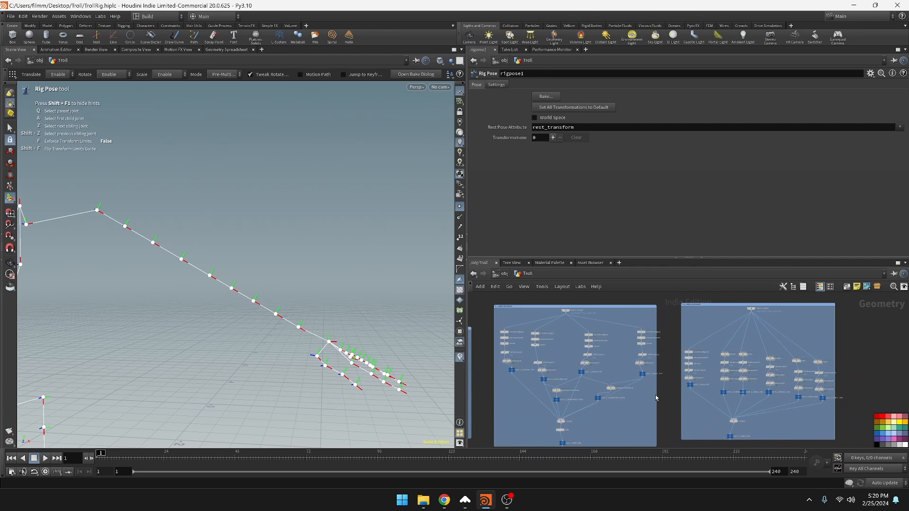
left_click_drag(659, 398, 675, 373)
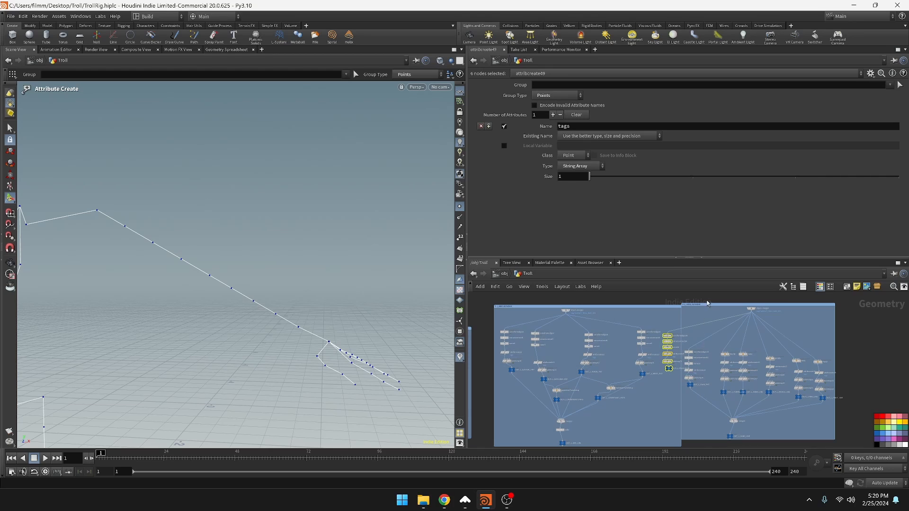
Disconnect and delete the original palm point nodes from the left hand network
key("y")
left_click_drag(708, 327, 706, 407)
left_click_drag(706, 344, 688, 393)
key("Delete")
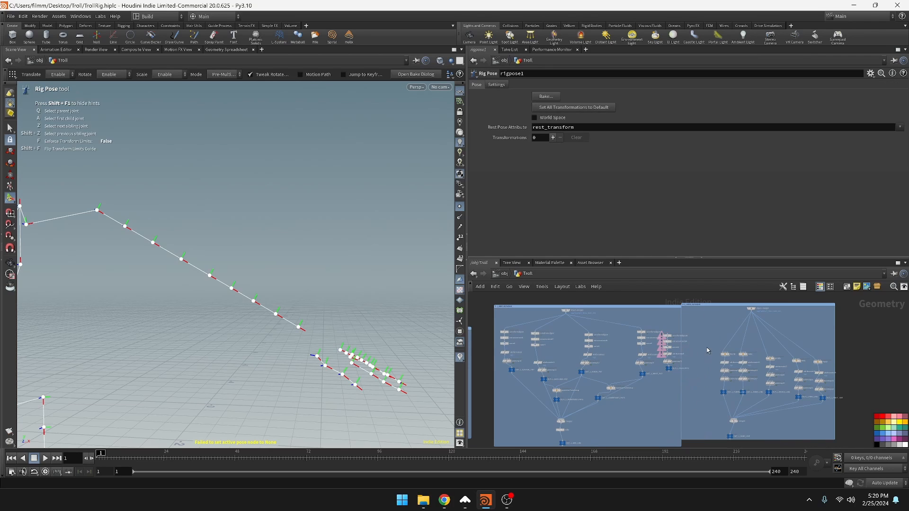
Wire the copied palm nodes to the left arm's object merge and feed OUT_L_PALM_PNT1 into the arm's point merge
scroll(669, 335, "up", 3)
middle_click_drag(669, 335, 714, 368)
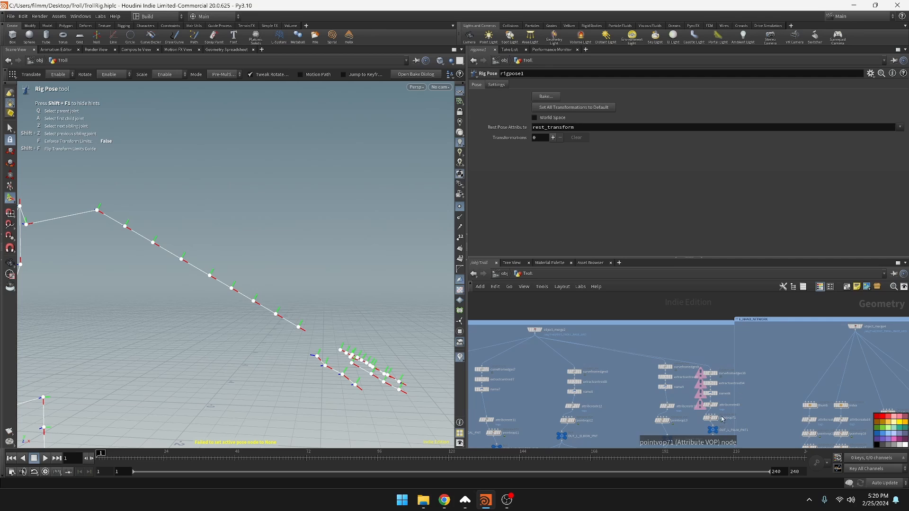
middle_click_drag(725, 400, 720, 363)
left_click_drag(716, 356, 698, 393)
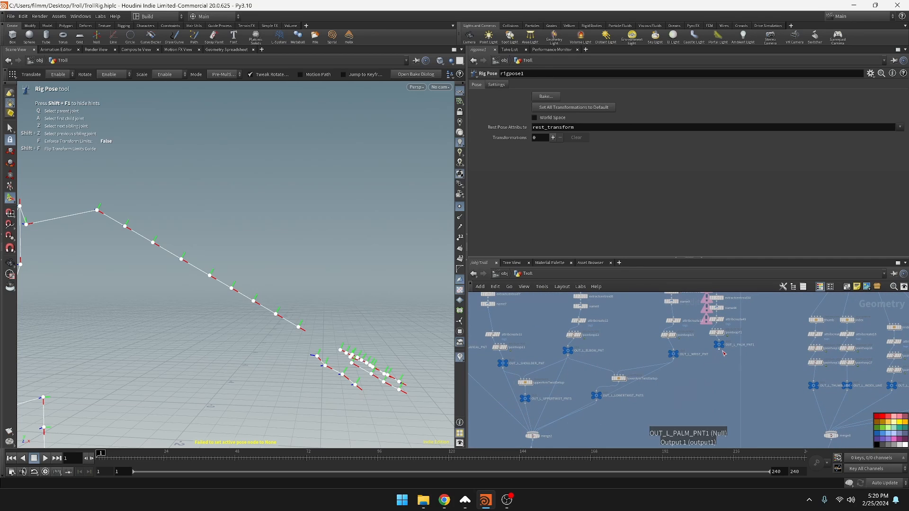
key("Escape")
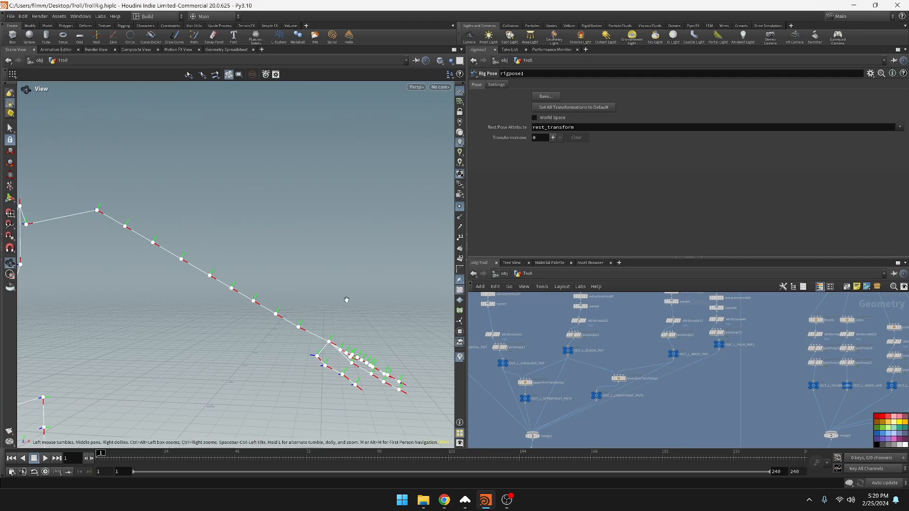
Examine how the palm joint links the left arm chain to the fingers in the viewport
left_click_drag(347, 300, 315, 357)
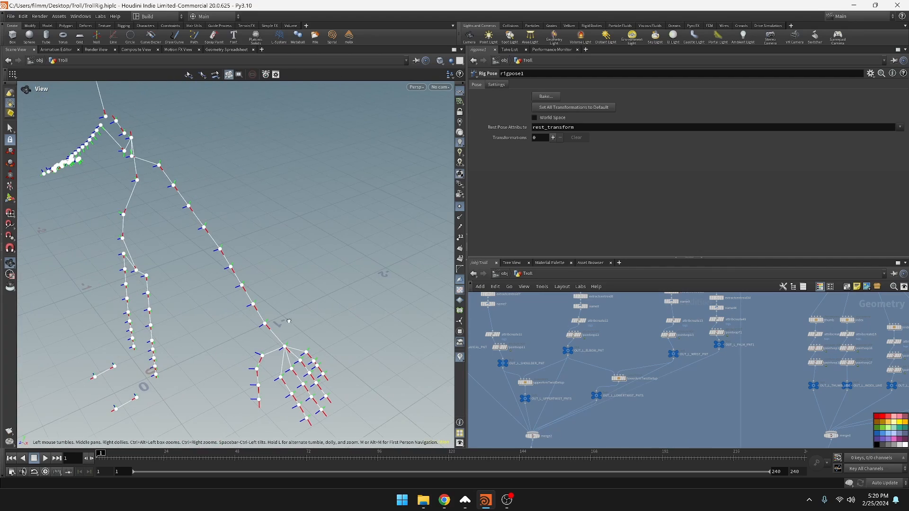
left_click_drag(289, 321, 350, 293)
middle_click_drag(354, 291, 298, 234)
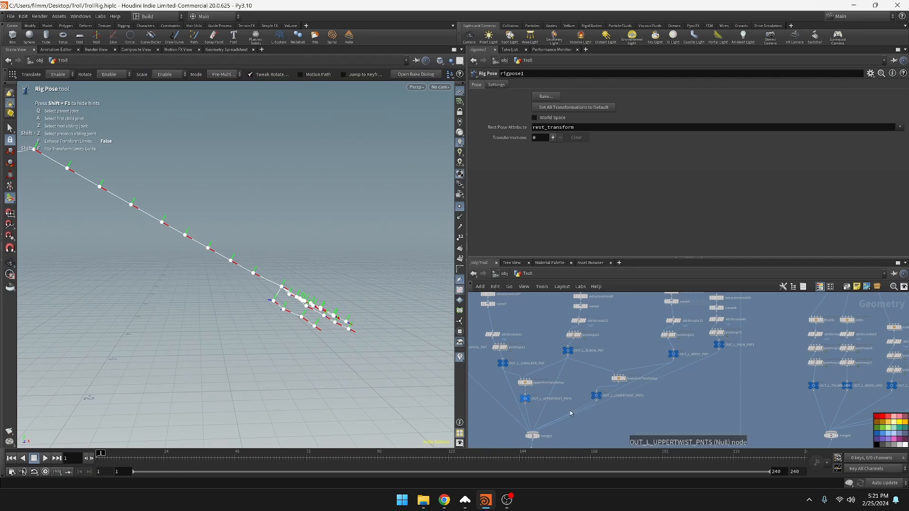
middle_click_drag(699, 392, 682, 440)
middle_click_drag(284, 266, 276, 306)
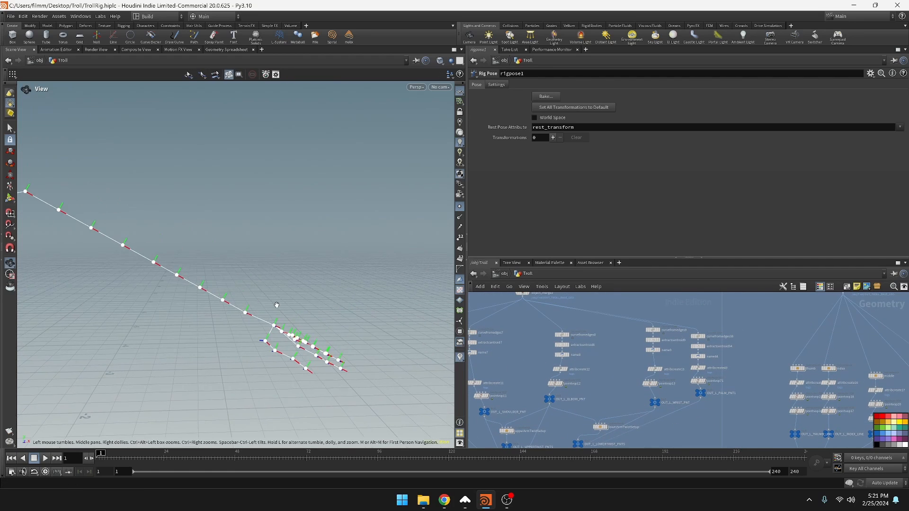
left_click_drag(319, 358, 298, 394)
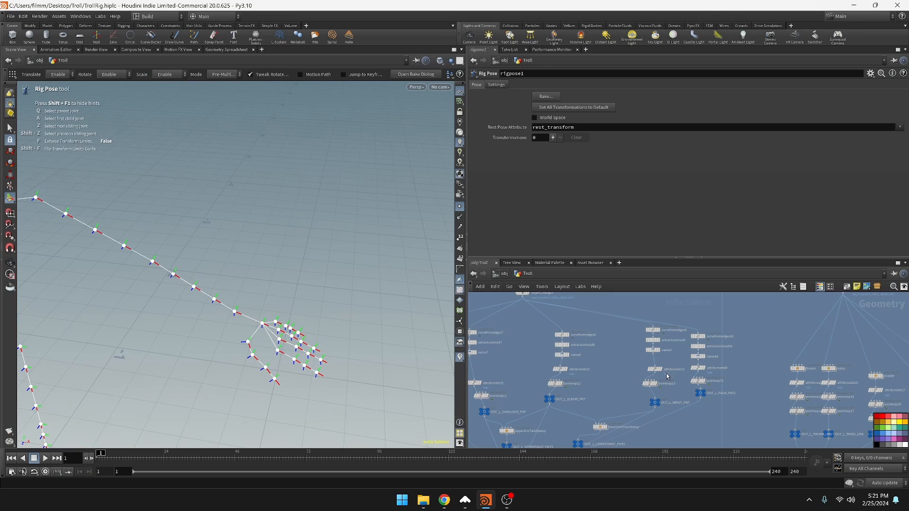
Resize the left arm and left hand network boxes to leave a gap between them
middle_click_drag(666, 376, 669, 283)
scroll(538, 435, "down", 1)
middle_click_drag(538, 435, 571, 372)
scroll(568, 373, "up", 3)
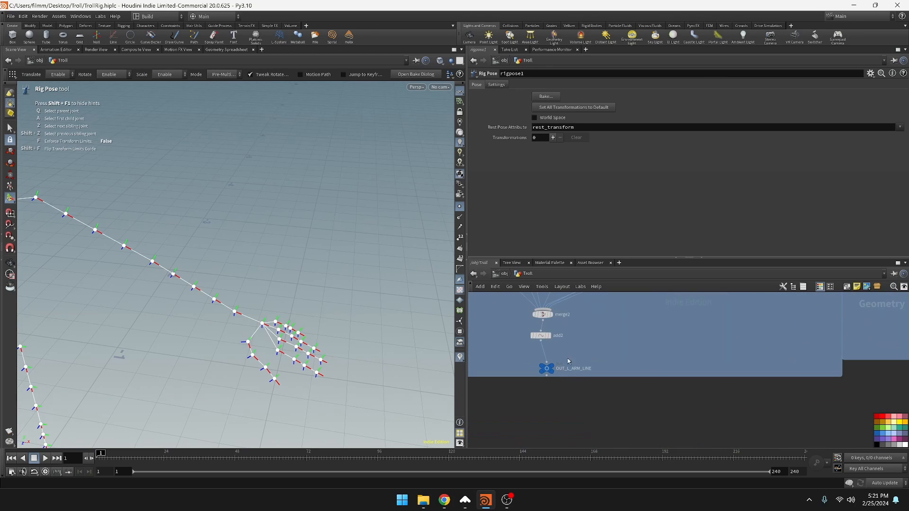
mouse_move(557, 368)
middle_click_drag(727, 339, 467, 395)
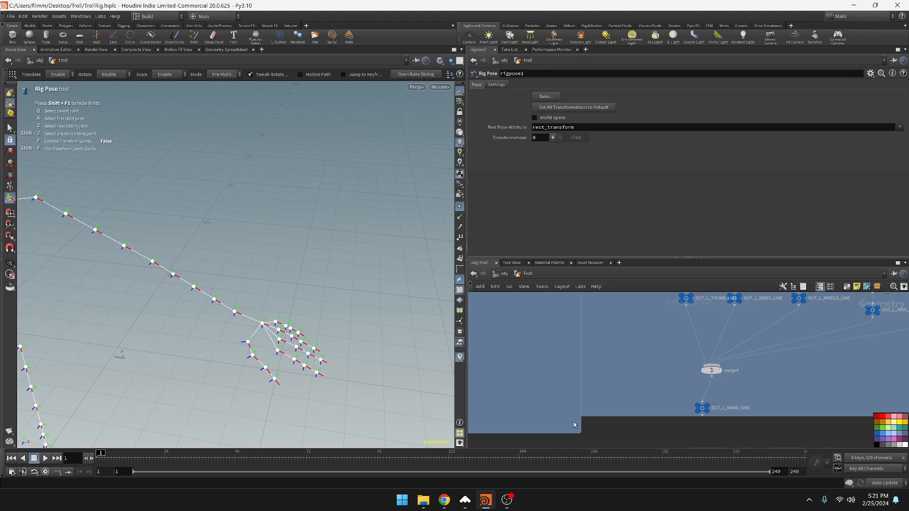
scroll(603, 411, "down", 5)
middle_click_drag(604, 411, 596, 494)
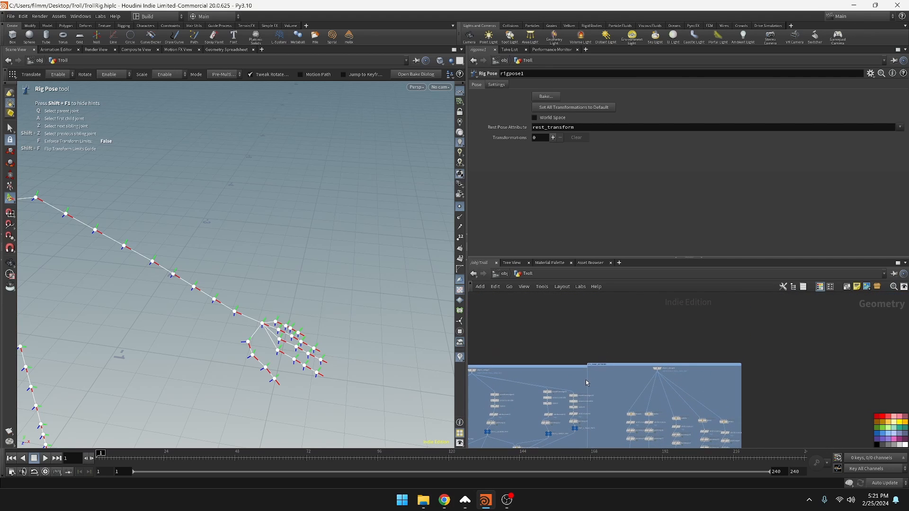
mouse_move(587, 380)
left_mouse_down()
mouse_move(624, 384)
mouse_move(600, 382)
left_mouse_up()
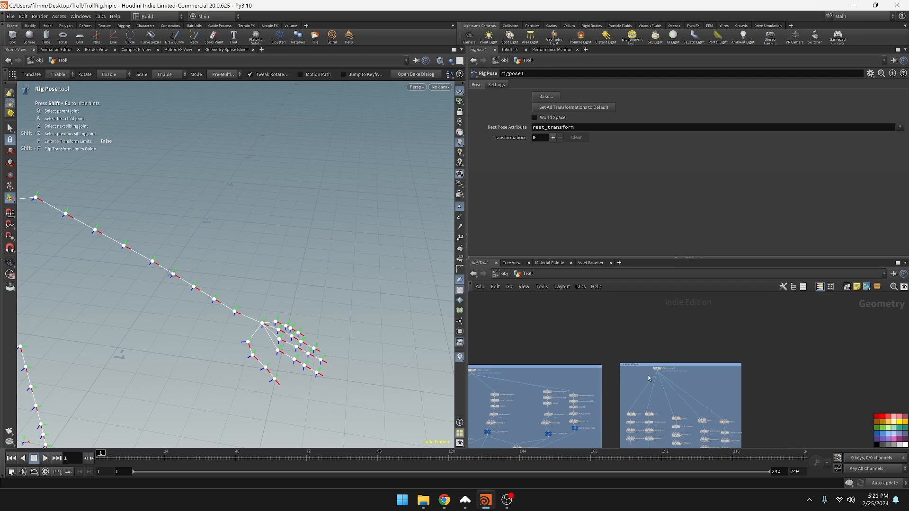
left_click_drag(692, 368, 679, 366)
Display the OUT_L_ARM_LINE node at the end of the left arm network
middle_click_drag(589, 411, 668, 306)
scroll(557, 403, "up", 5)
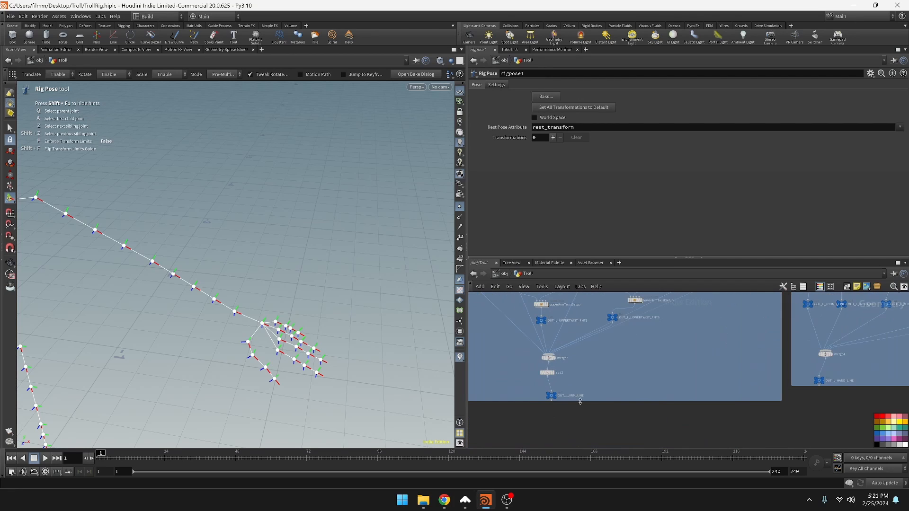
left_click(549, 397)
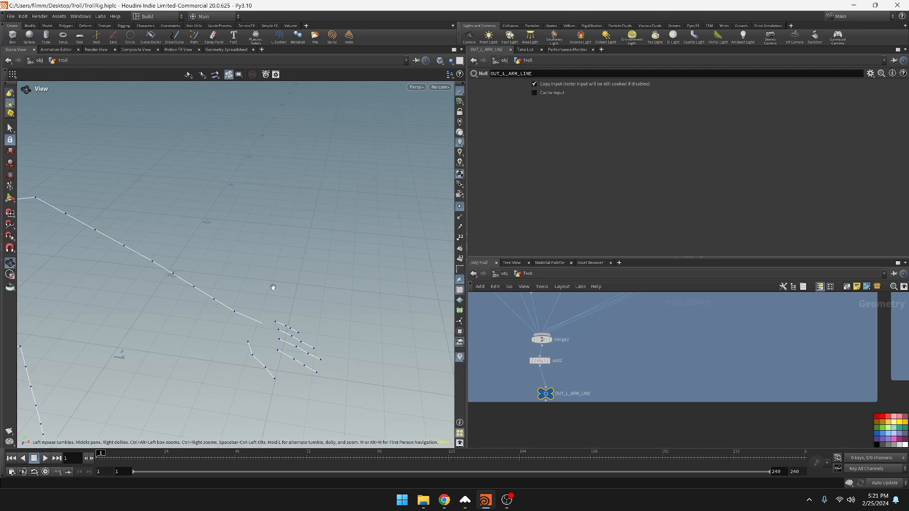
left_click_drag(272, 286, 331, 258, "alt")
Review the left arm points' tags in the Geometry Spreadsheet with a widened tags column, and return to the scene view
middle_click_drag(599, 364, 619, 425)
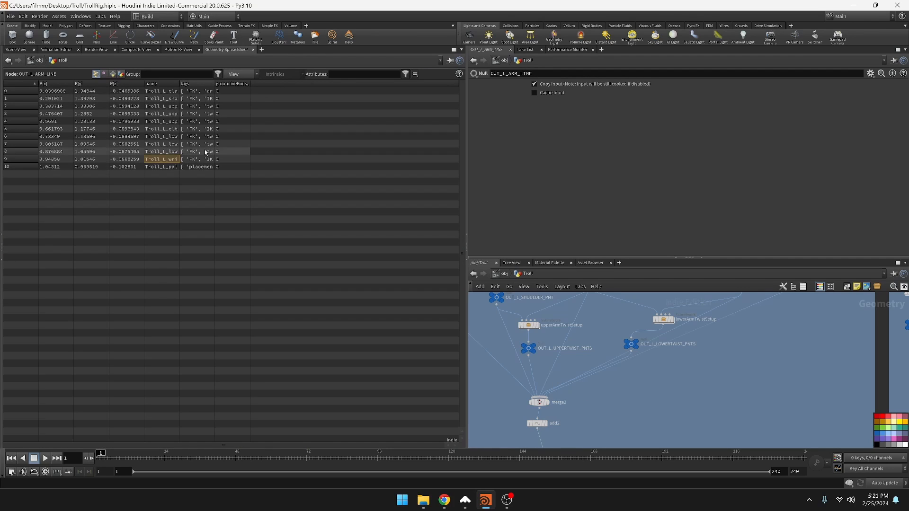
left_click_drag(235, 85, 361, 86)
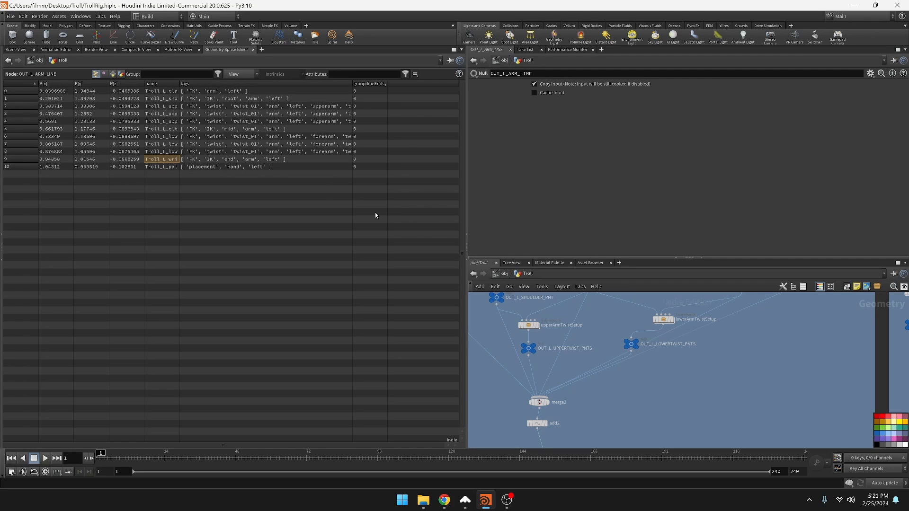
left_click_drag(467, 144, 407, 147)
left_click(17, 50)
Examine the right arm network's wrist, elbow and twist point branches
scroll(453, 337, "down", 5)
middle_click_drag(453, 337, 635, 369)
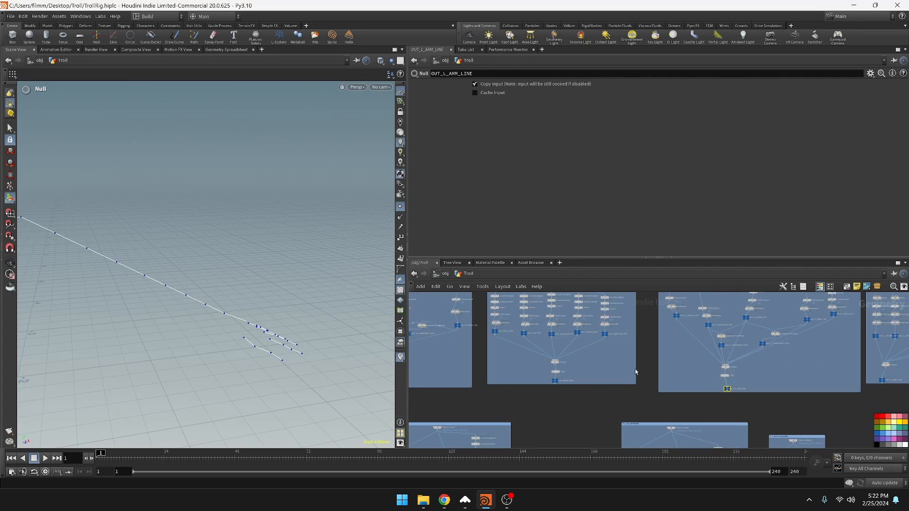
scroll(469, 368, "up", 2)
middle_click_drag(470, 368, 627, 379)
scroll(497, 328, "down", 2)
middle_click_drag(497, 328, 553, 393)
left_click(626, 393)
scroll(603, 372, "up", 3)
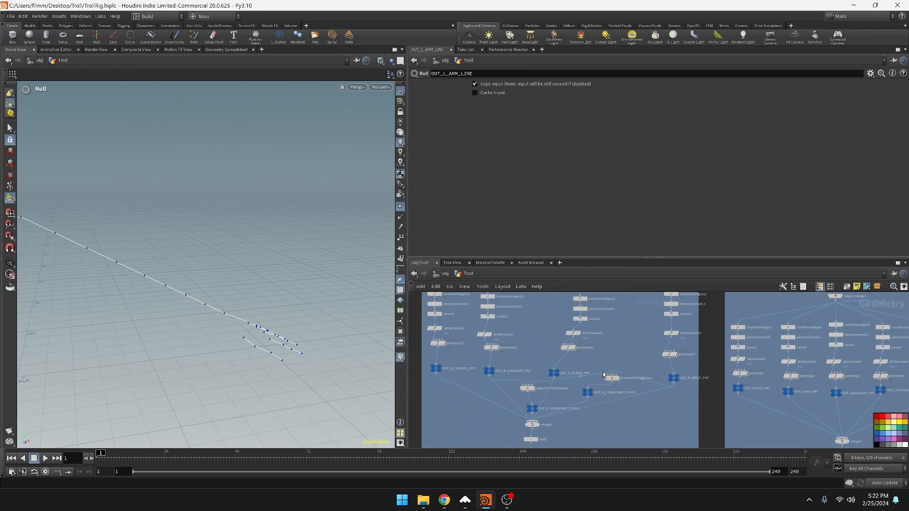
middle_click_drag(684, 387, 706, 413)
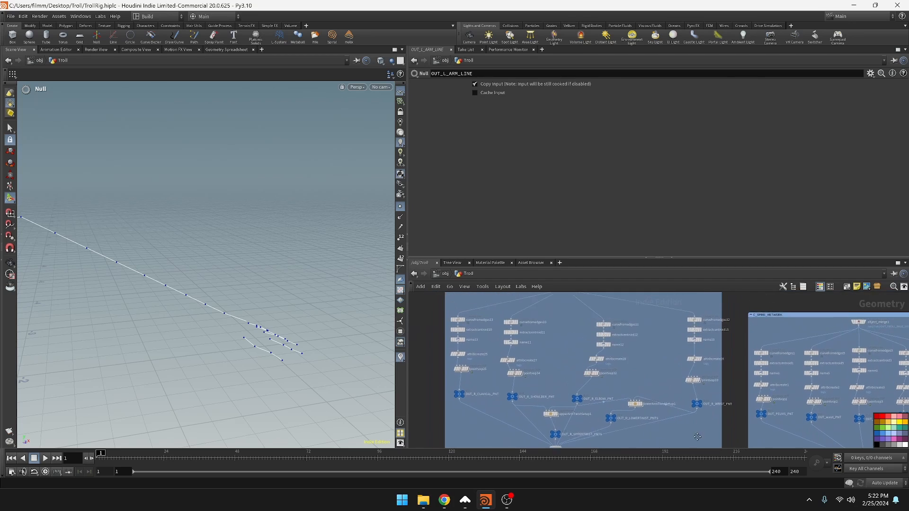
Detach the palm point nodes from the right hand network and move them into the right arm network
mouse_move(475, 395)
middle_mouse_down()
mouse_move(575, 387)
mouse_move(758, 447)
middle_mouse_up()
scroll(575, 387, "down", 2)
middle_click_drag(431, 352, 425, 309)
scroll(447, 339, "up", 2)
scroll(480, 312, "down", 2)
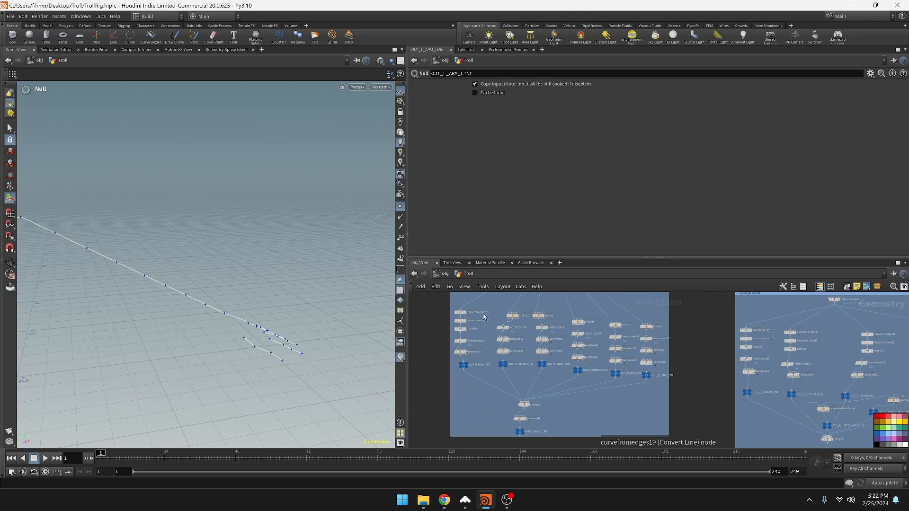
scroll(489, 344, "down", 3)
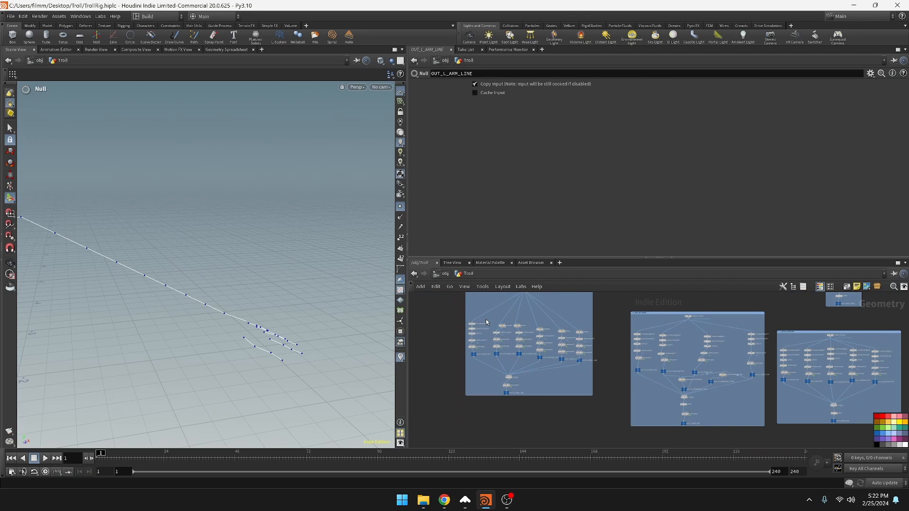
key("y")
mouse_move(487, 298)
left_mouse_down()
mouse_move(496, 364)
mouse_move(494, 377)
mouse_move(479, 367)
mouse_move(471, 374)
mouse_move(467, 462)
mouse_move(754, 440)
mouse_move(756, 421)
left_mouse_up()
scroll(723, 347, "up", 2)
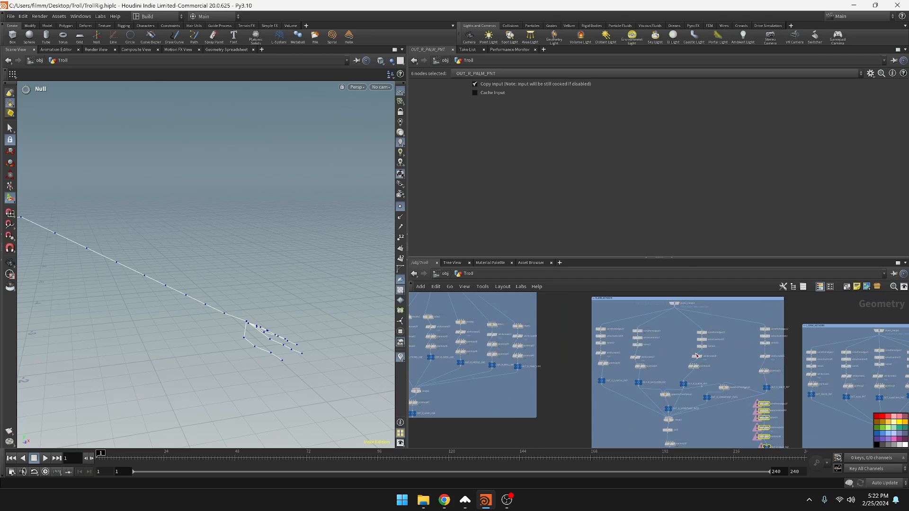
Shift the right arm's elbow, twist and wrist nodes to make room for the palm branch
middle_click_drag(722, 348, 663, 366)
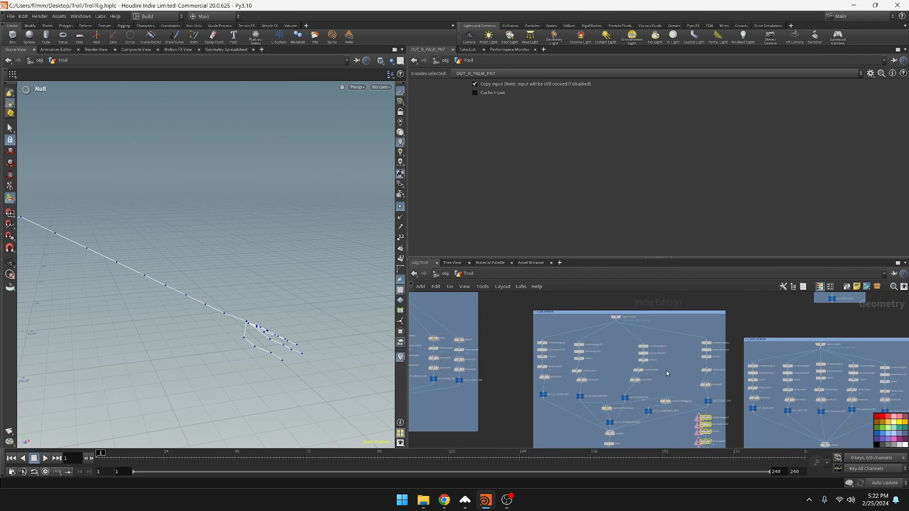
left_click_drag(658, 346, 615, 379)
left_click_drag(625, 398, 615, 395)
left_click_drag(606, 408, 600, 405)
left_click_drag(666, 402, 649, 398)
left_click_drag(649, 411, 639, 411)
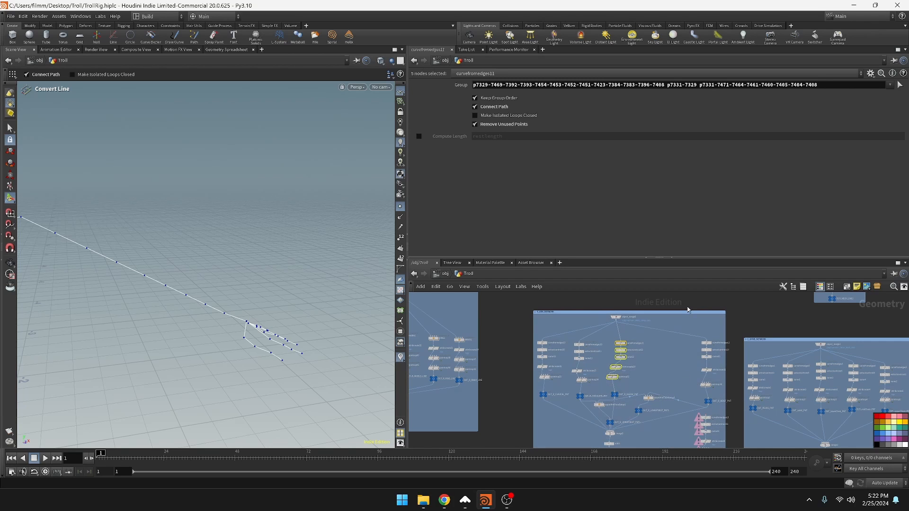
left_click_drag(689, 308, 732, 407)
left_click_drag(709, 402, 675, 390)
Place the palm point nodes beside the wrist nodes inside the right arm network box
scroll(710, 419, "down", 3)
middle_click_drag(710, 419, 686, 387)
left_click_drag(672, 378, 683, 362)
scroll(677, 351, "up", 5)
middle_click_drag(677, 352, 682, 409)
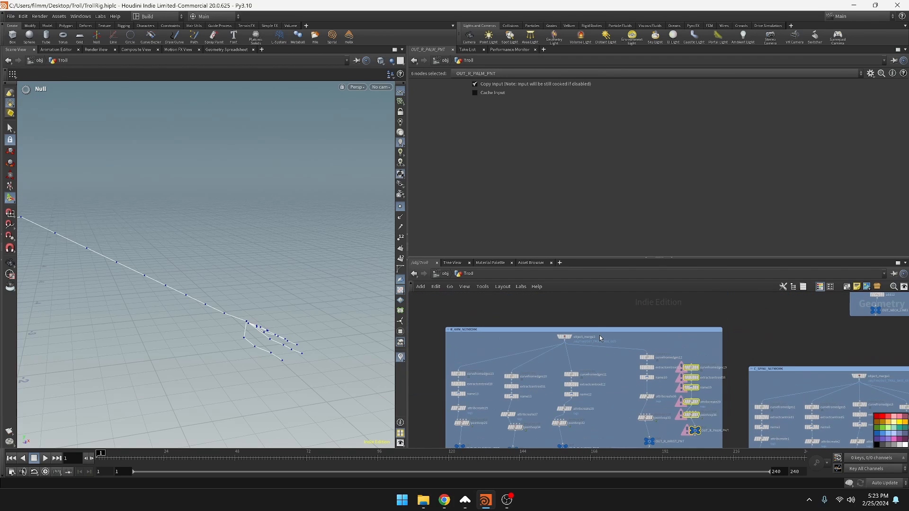
Wire the right arm's object merge into the first node of the palm branch
left_click(599, 336)
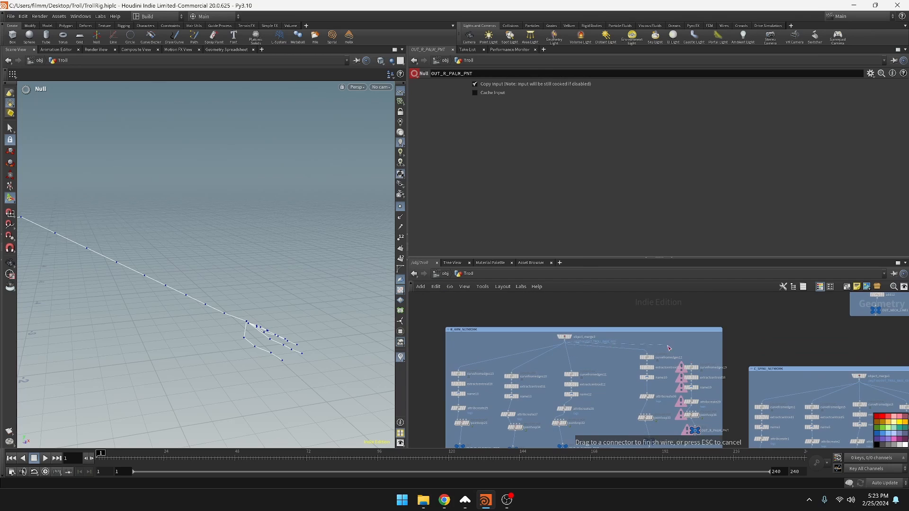
middle_click_drag(696, 435, 696, 375)
left_click(695, 374)
Display the OUT_R_ARM_LINE node at the end of the right arm network
middle_click_drag(581, 447, 653, 342)
left_click(592, 420)
left_click(593, 410)
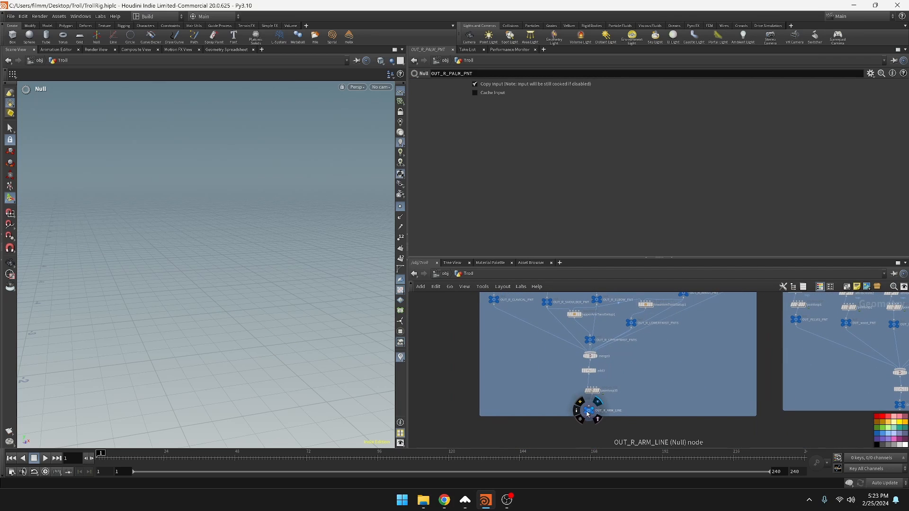
Examine the point names and tags of OUT_R_ARM_LINE in the geometry spreadsheet
left_click(589, 412)
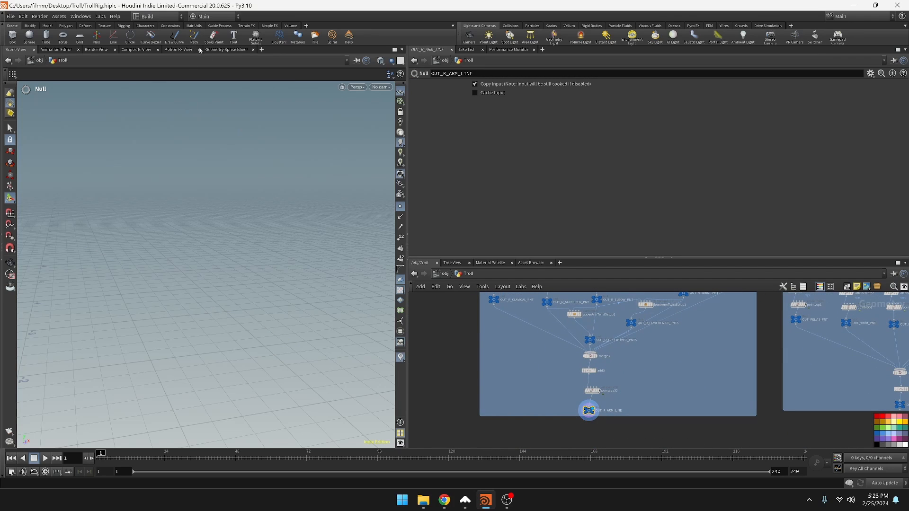
left_click(225, 50)
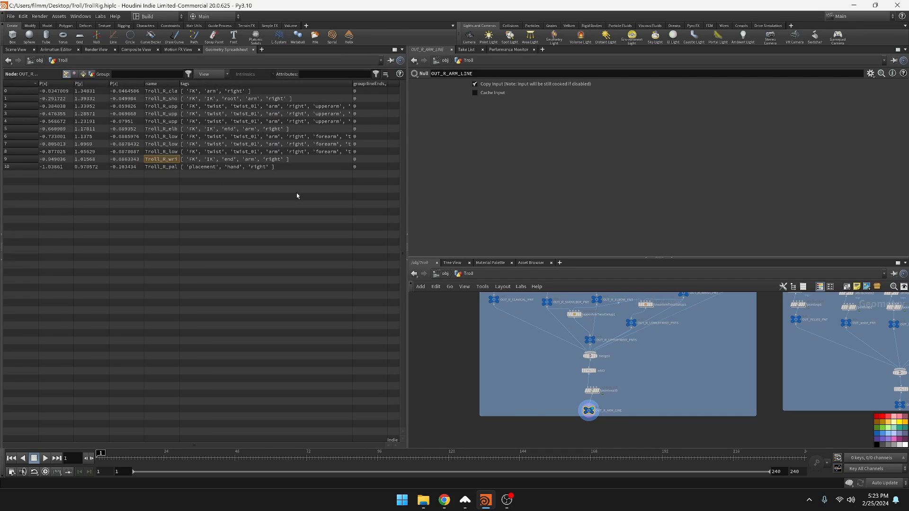
Display the OUT_FULL_SKELETON node and inspect the joint connections of the whole skeleton in the 3D view
middle_click_drag(652, 431, 587, 353)
scroll(638, 365, "down", 8)
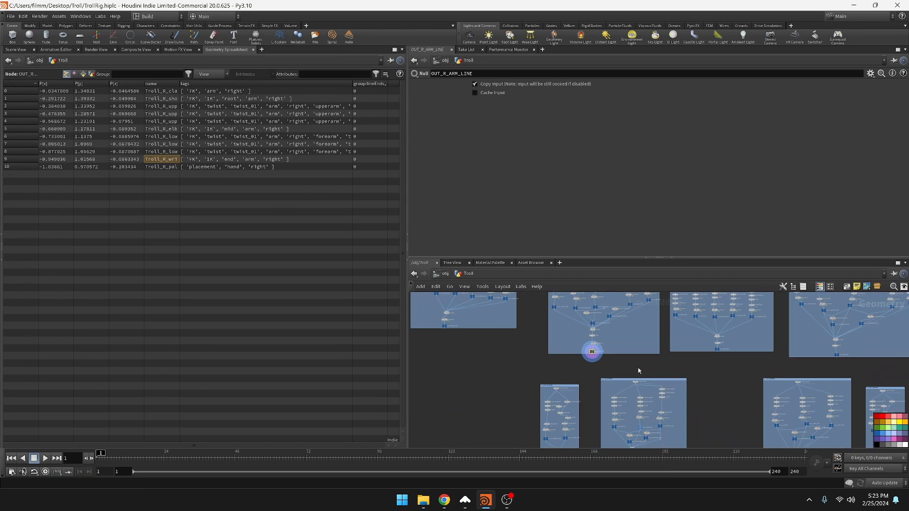
scroll(635, 379, "up", 4)
middle_click_drag(560, 382, 639, 433)
scroll(576, 378, "up", 5)
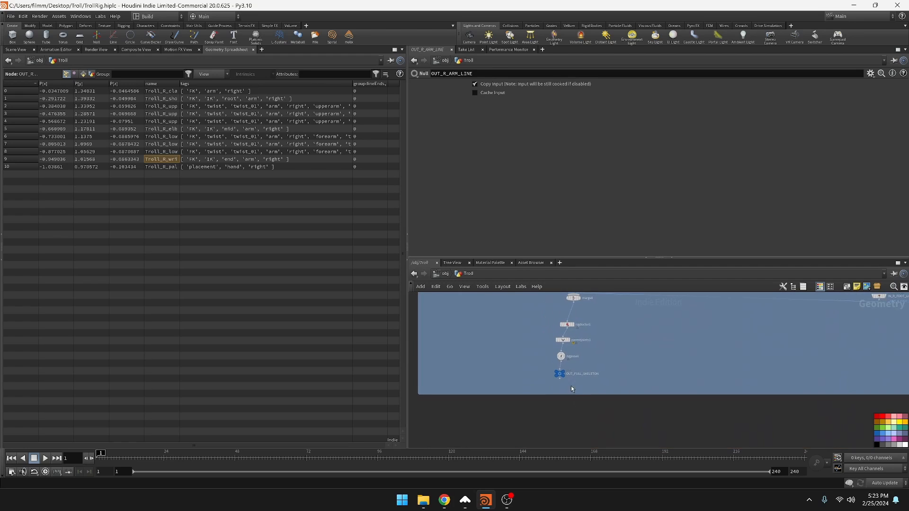
left_click(563, 374)
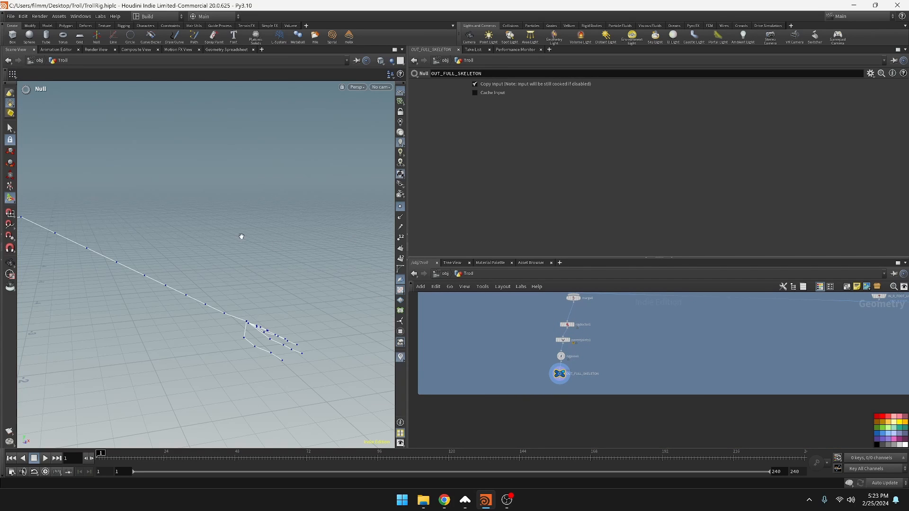
left_click_drag(241, 236, 189, 252)
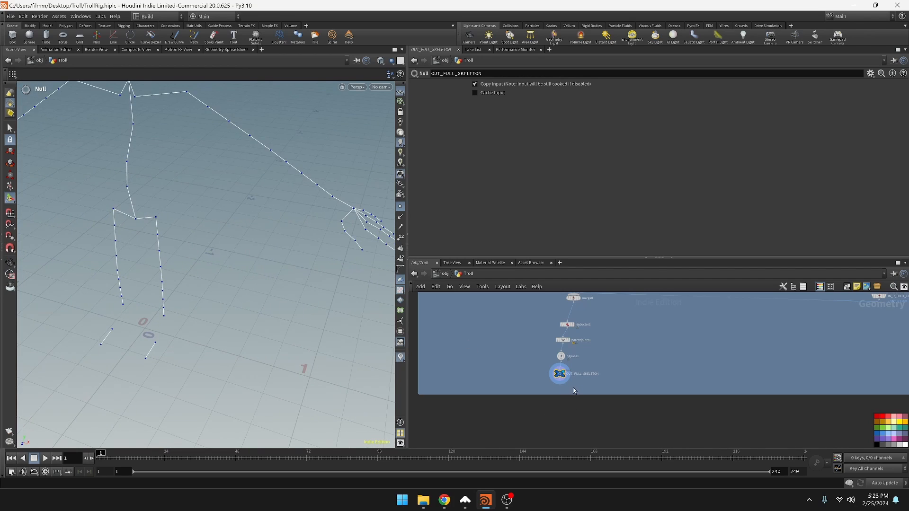
Display the parentjoints1 node and open its Rig Tree in a widened window
scroll(568, 385, "up", 5)
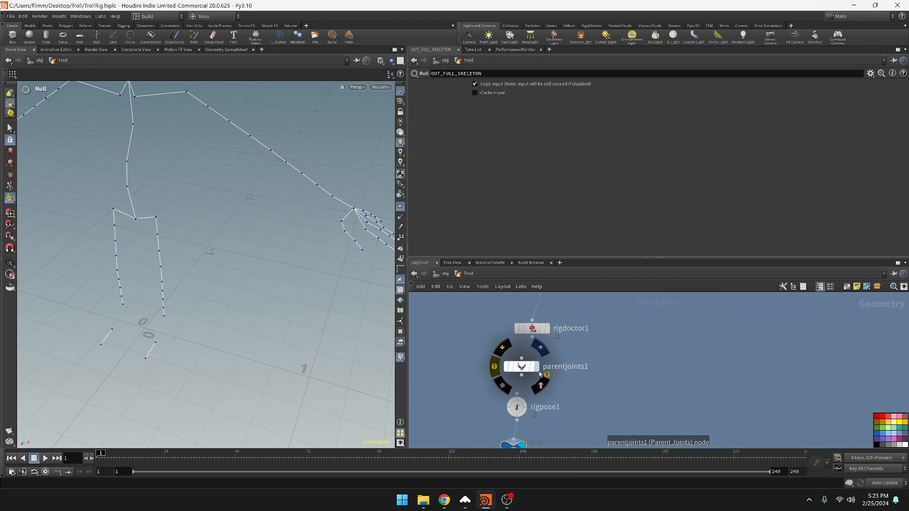
left_click(530, 370)
left_click(529, 372)
right_click(528, 371)
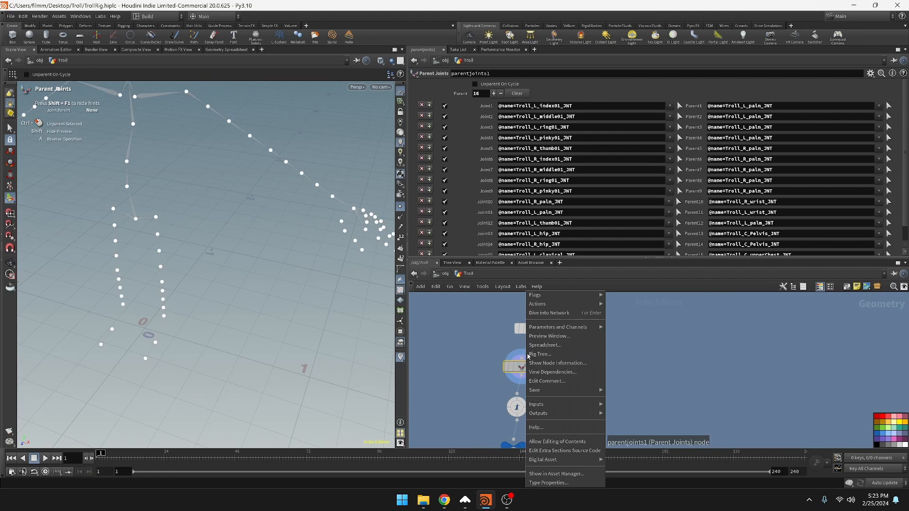
left_click(540, 359)
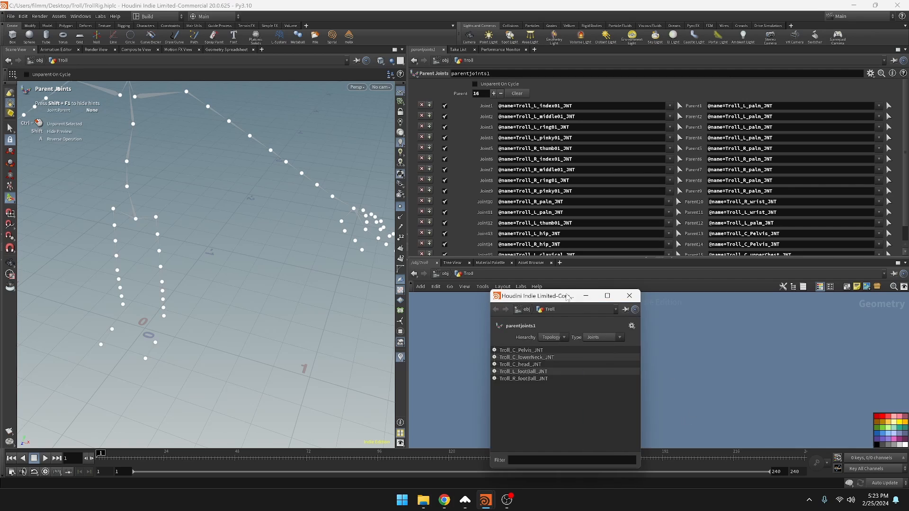
left_click_drag(649, 375, 766, 375)
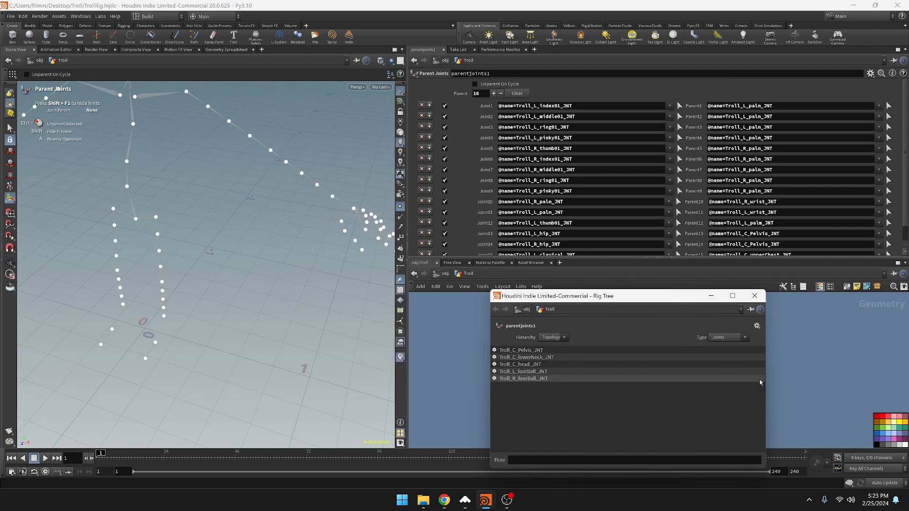
Parent Troll_C_head_JNT to Troll_C_midNeck_JNT in the Rig Tree
left_click(531, 358)
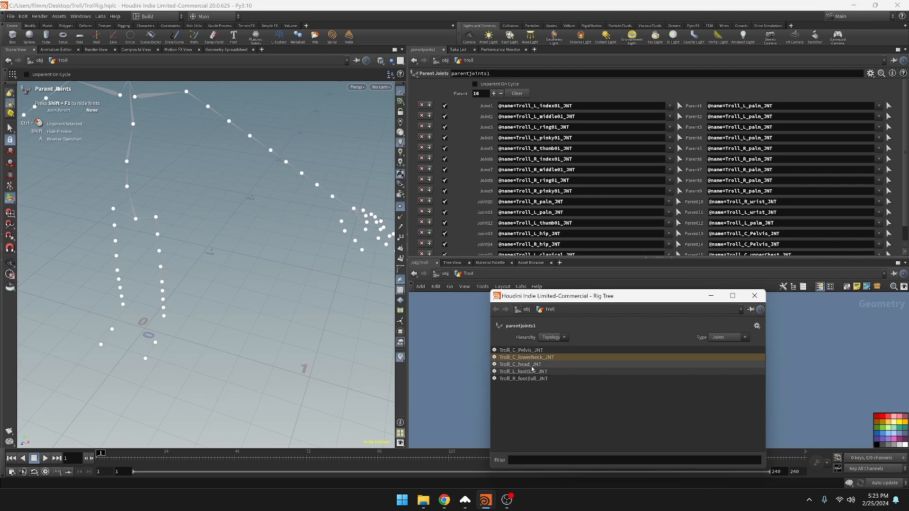
left_click_drag(531, 366, 502, 364)
left_click(495, 358)
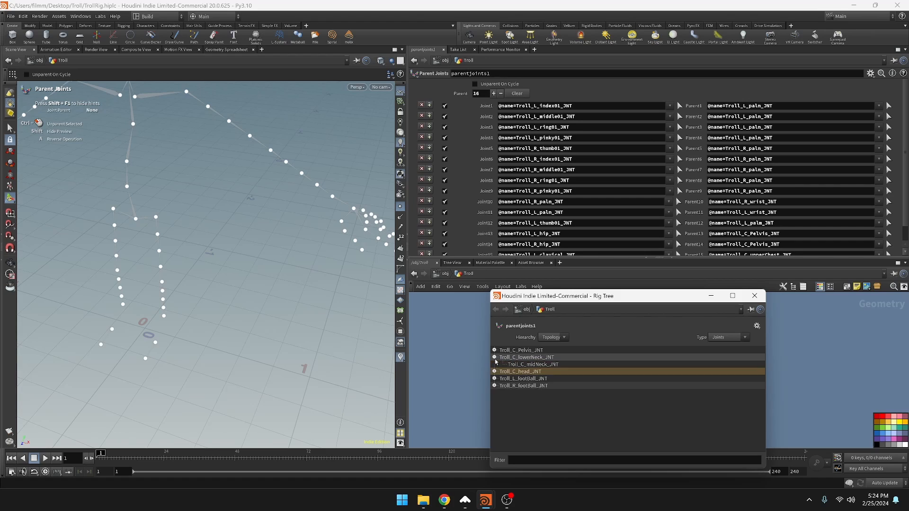
left_click_drag(527, 375, 529, 364)
left_click(495, 372)
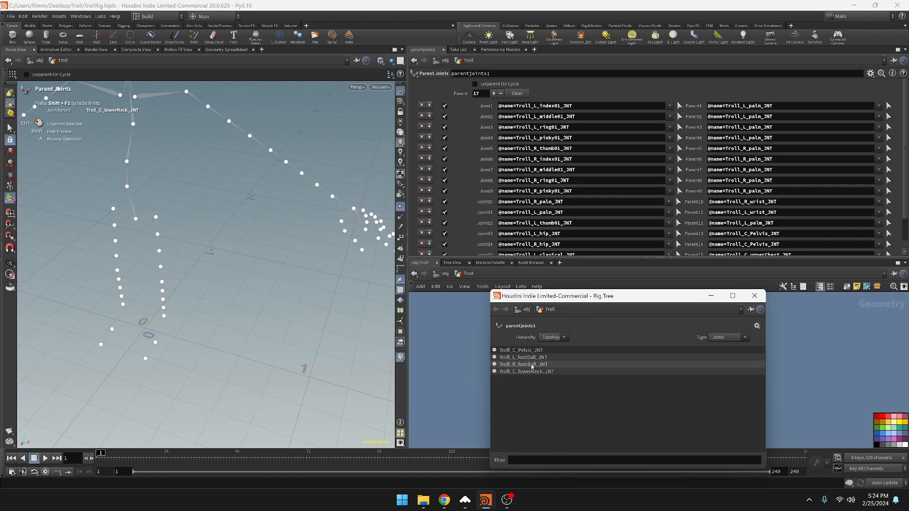
Expand the pelvis and spine hierarchy and parent Troll_C_lowerNeck_JNT to Troll_C_upperChest_JNT
left_click(495, 350)
left_click(503, 358)
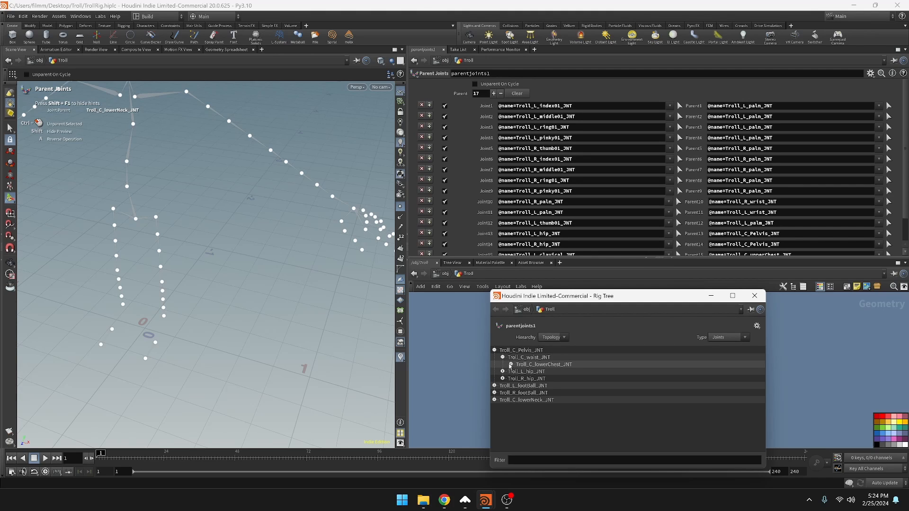
left_click(511, 366)
left_click(519, 372)
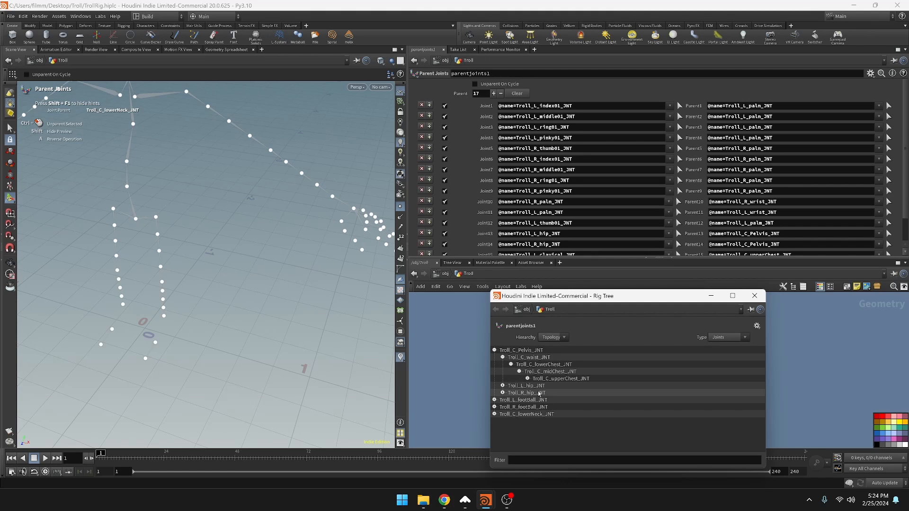
left_click(528, 379)
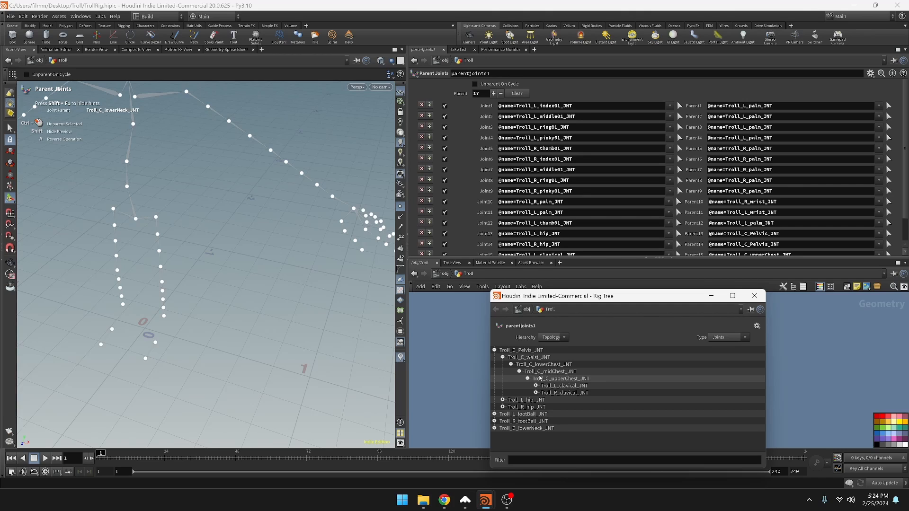
left_click(525, 429)
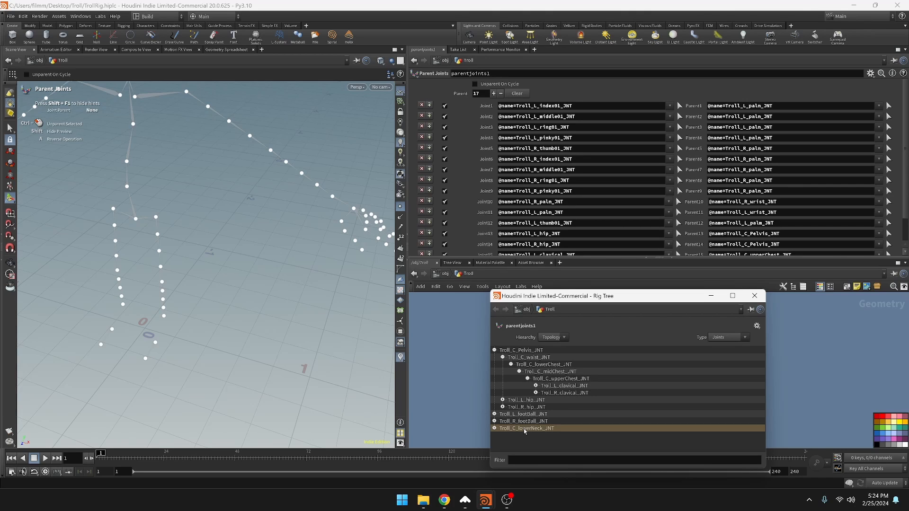
left_click_drag(527, 432, 566, 382)
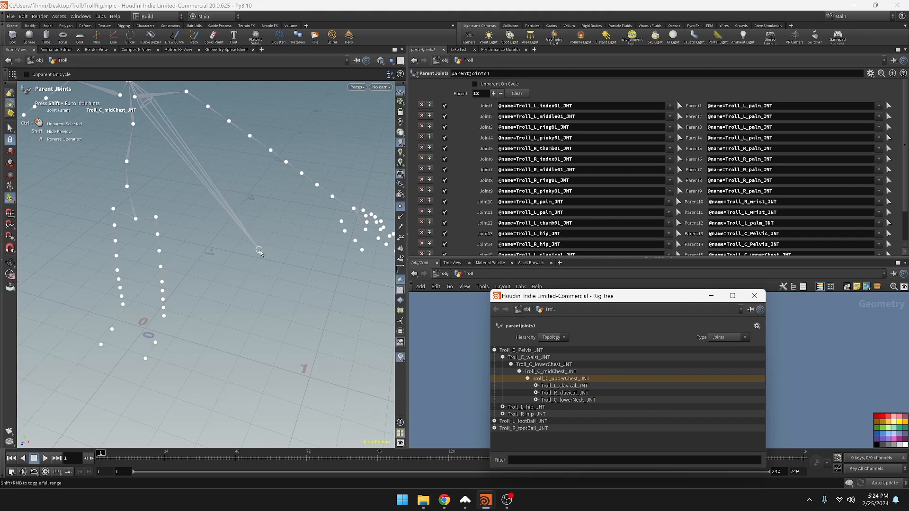
left_click(503, 358)
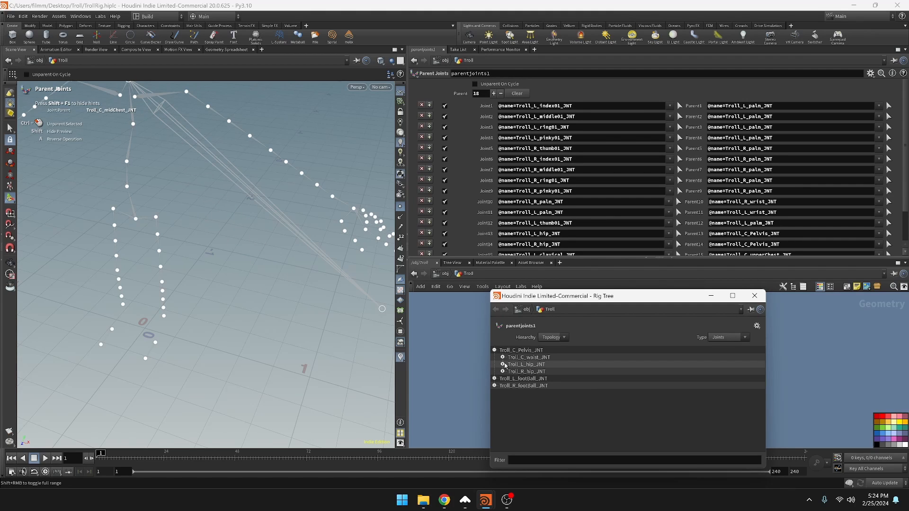
Parent Troll_L_footBall_JNT to Troll_L_ankle_JNT at the end of the left leg chain
left_click(504, 365)
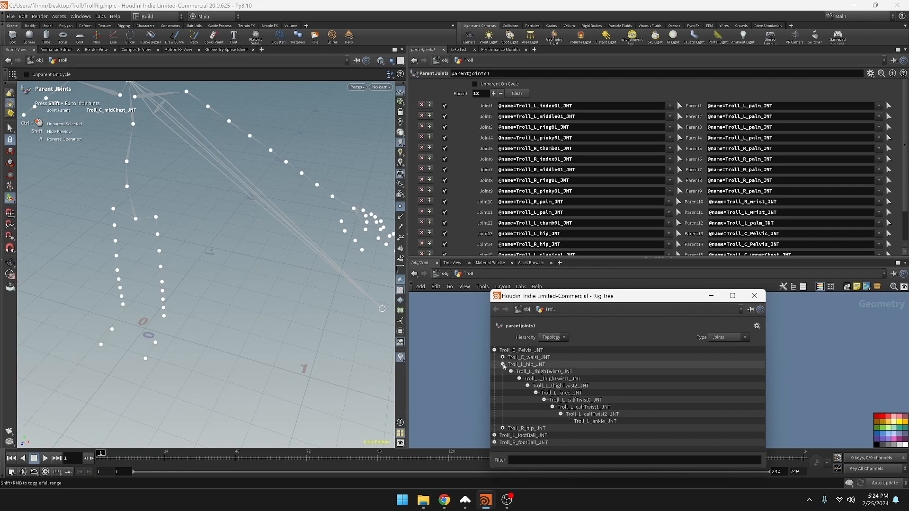
left_click(503, 364)
left_click(504, 365)
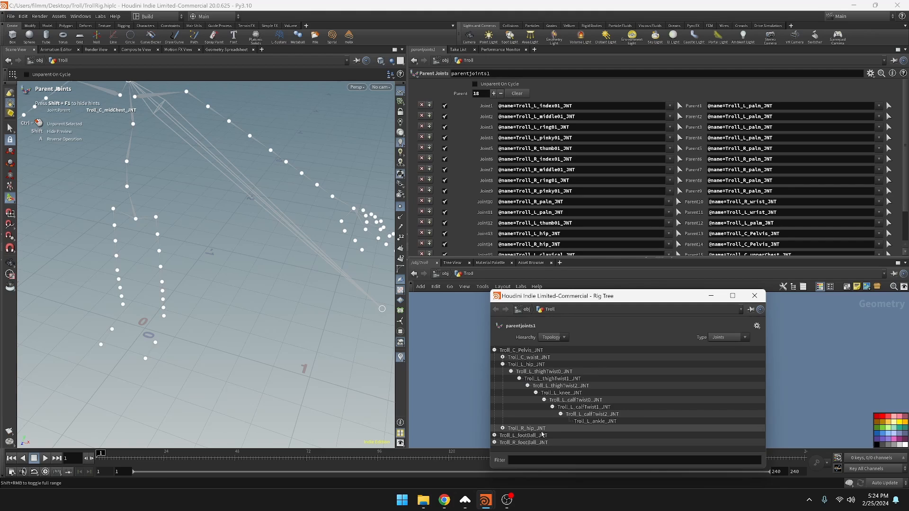
left_click_drag(531, 435, 605, 424)
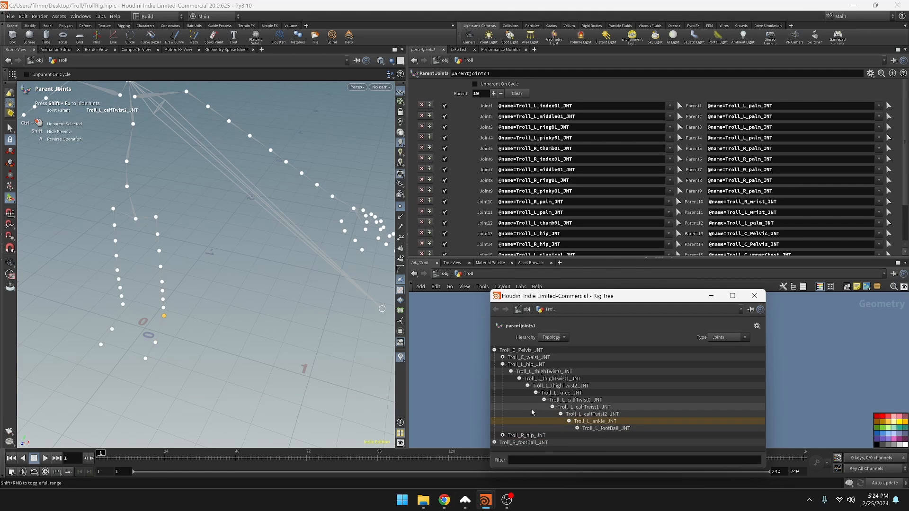
left_click(504, 364)
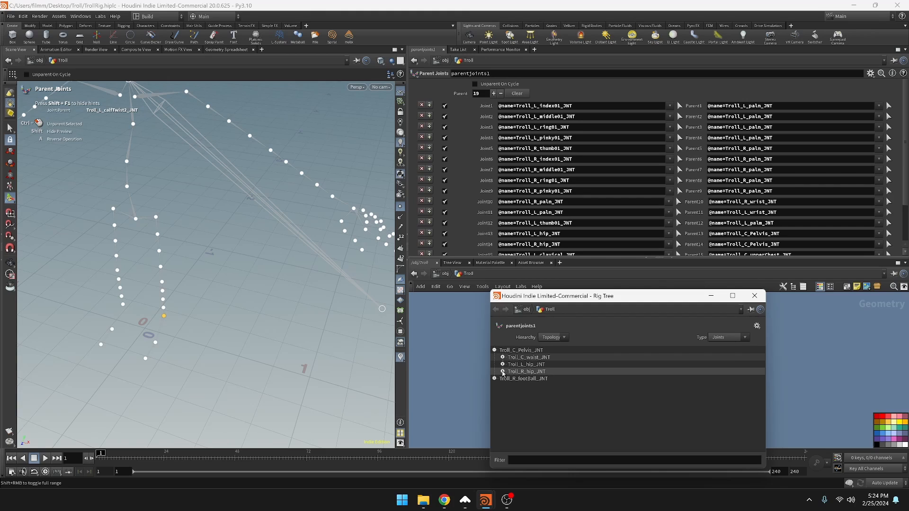
Parent Troll_R_footBall_JNT to Troll_R_ankle_JNT and close the Rig Tree
left_click(503, 371)
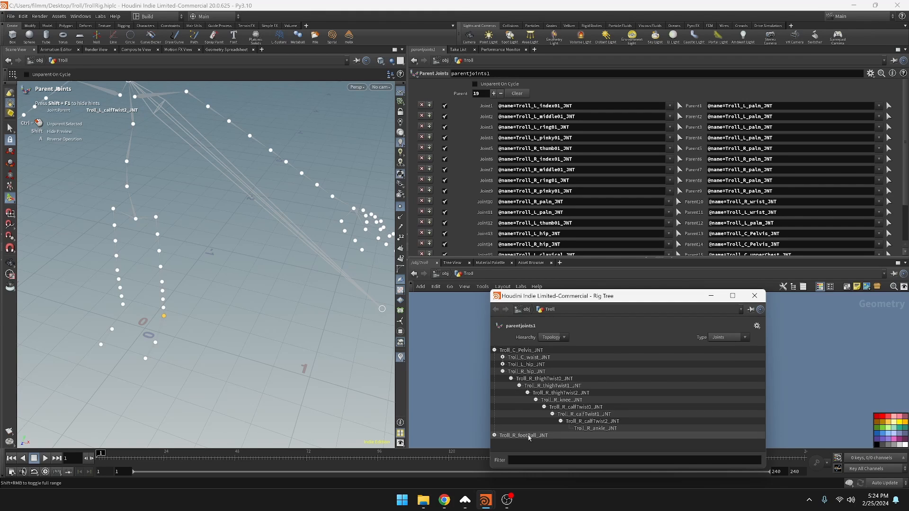
left_click_drag(529, 438, 590, 429)
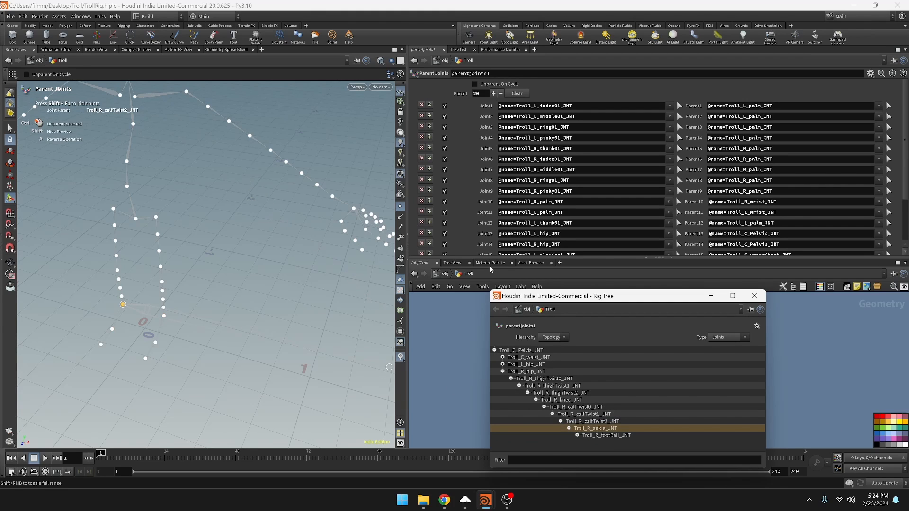
left_click(755, 296)
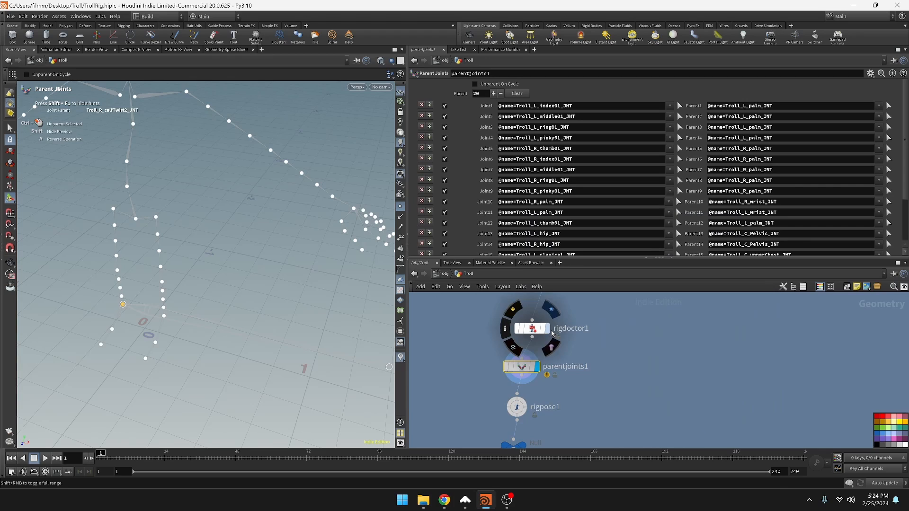
Examine the fully expanded joint hierarchy of parentjoints1 in the Rig Tree and its list of joint and parent pairs
left_click(538, 372)
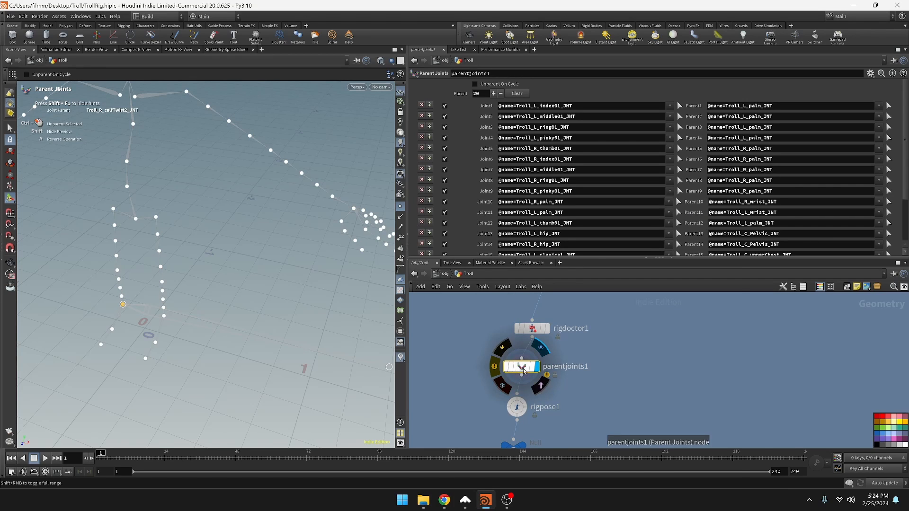
middle_click(525, 372)
right_click(523, 368)
left_click(542, 358)
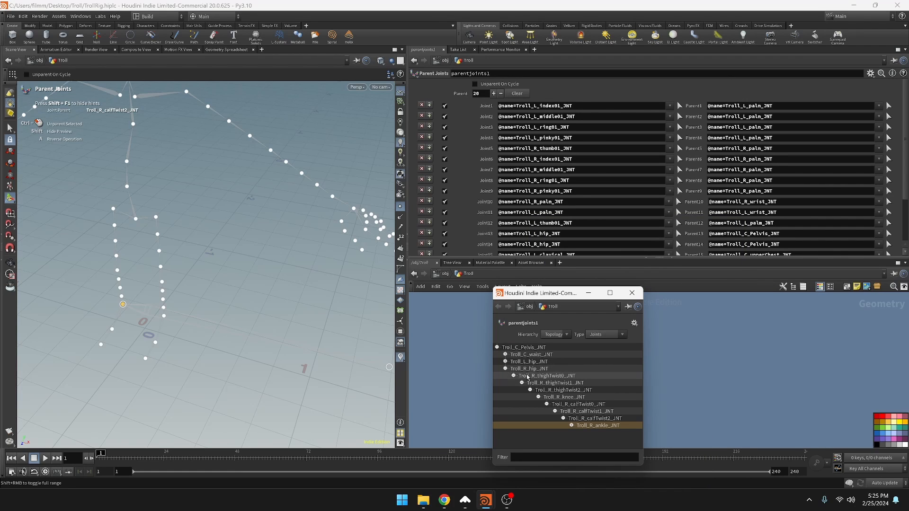
left_click(498, 348, "shift")
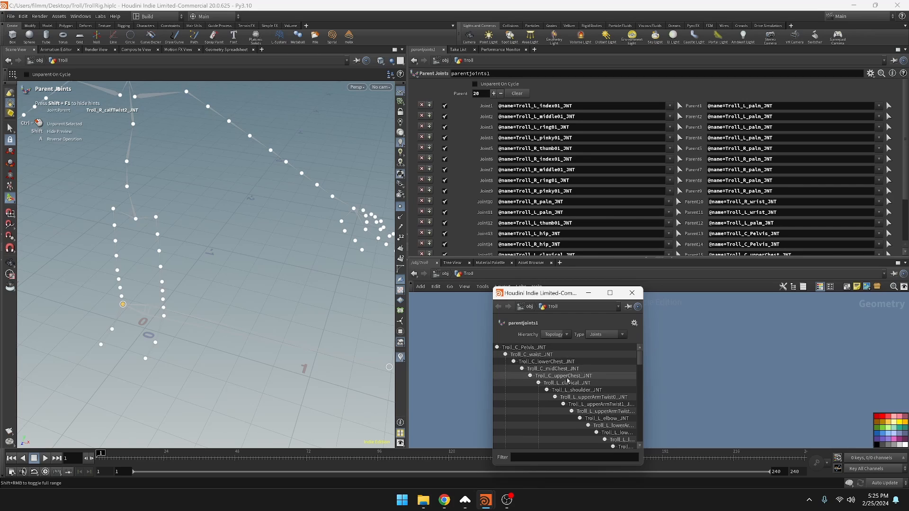
scroll(565, 389, "down", 1)
scroll(565, 389, "down", 1)
left_click_drag(643, 377, 746, 375)
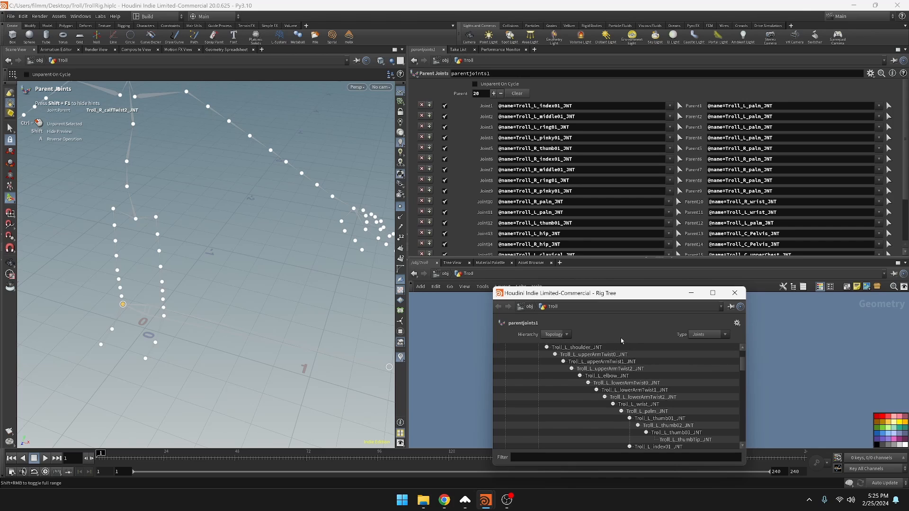
scroll(547, 359, "up", 2)
scroll(763, 202, "down", 3)
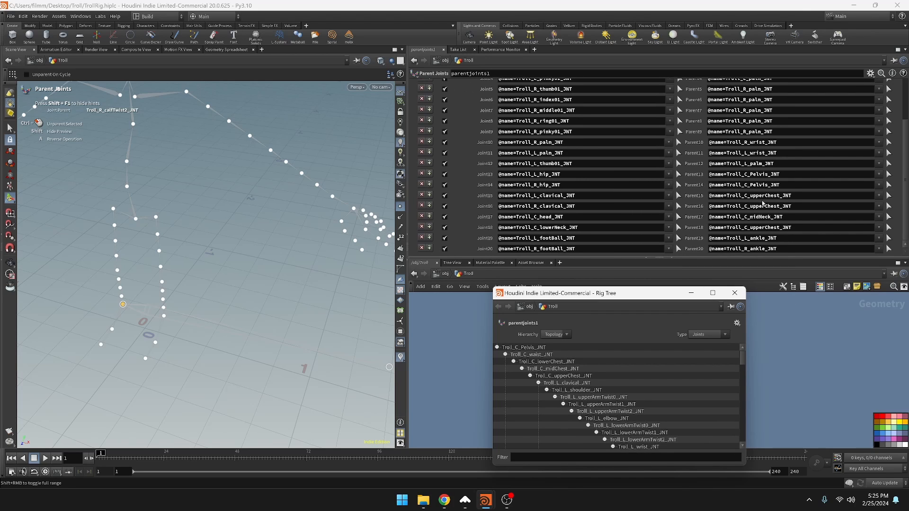
scroll(763, 203, "up", 3)
left_click(735, 293)
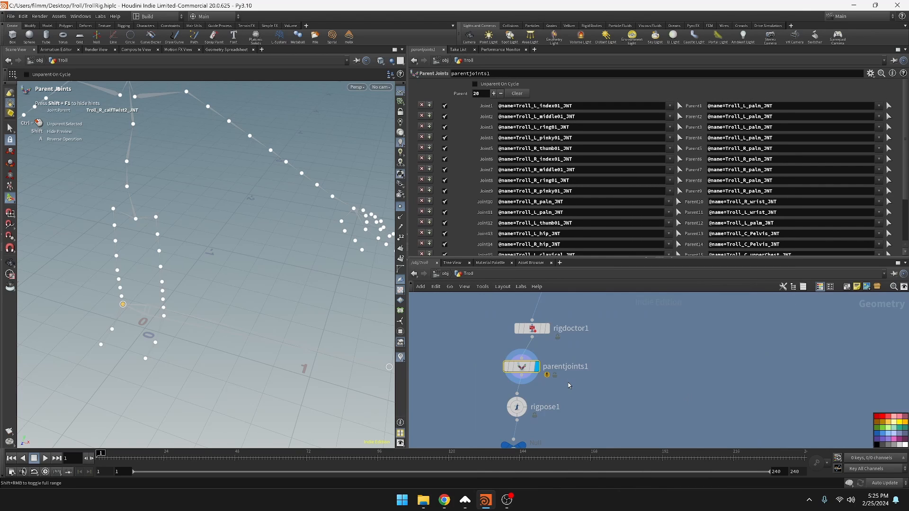
Detach parentjoints1 from between rigdoctor1 and rigpose1 and set it aside, leaving rigdoctor1 wired directly into rigpose1
left_click(548, 329)
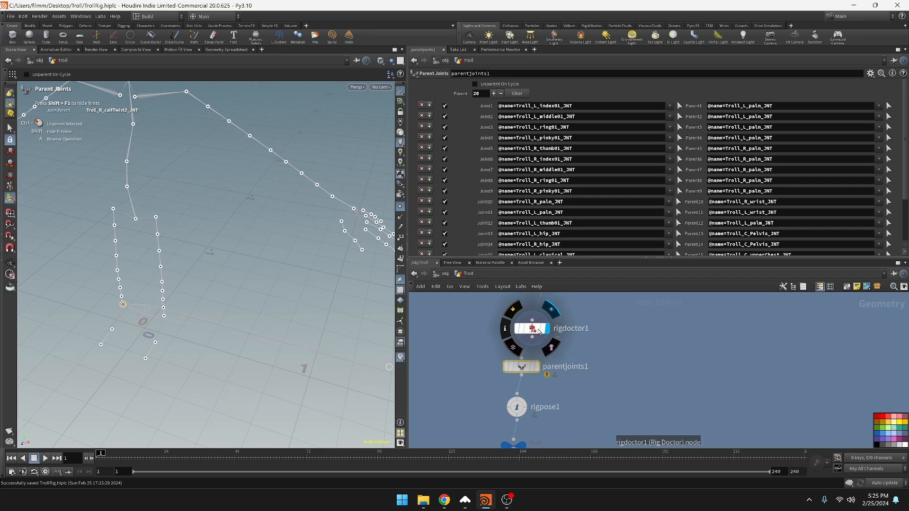
left_click(539, 368)
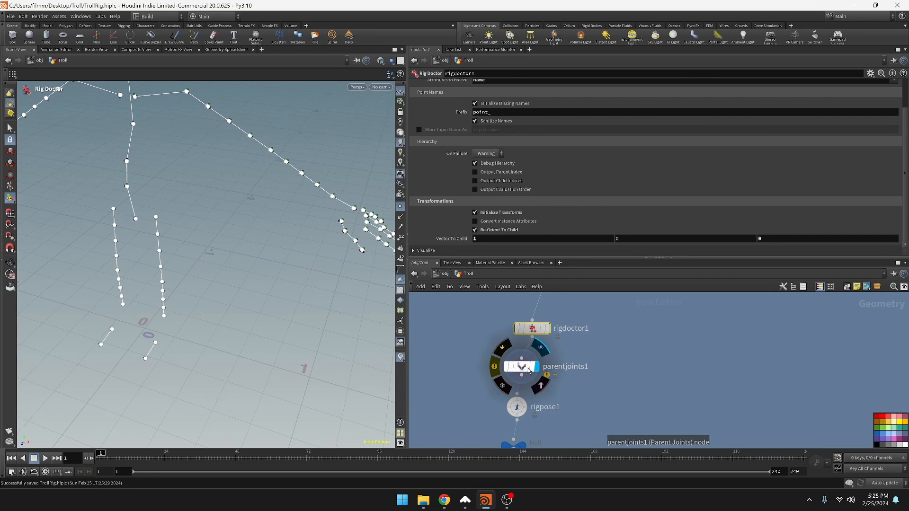
left_click_drag(643, 376, 696, 377)
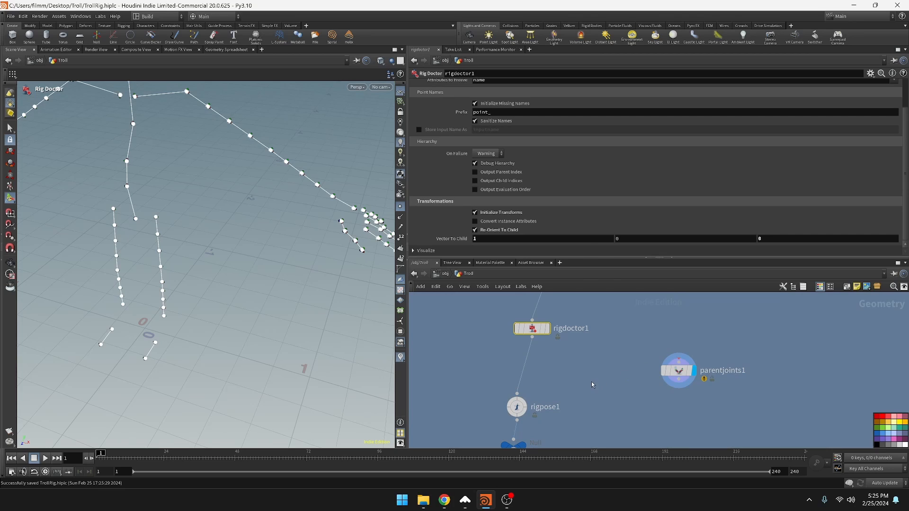
Insert a new Parent Joints node between rigdoctor1 and rigpose1 and make it the displayed node
key("Tab")
key("Return")
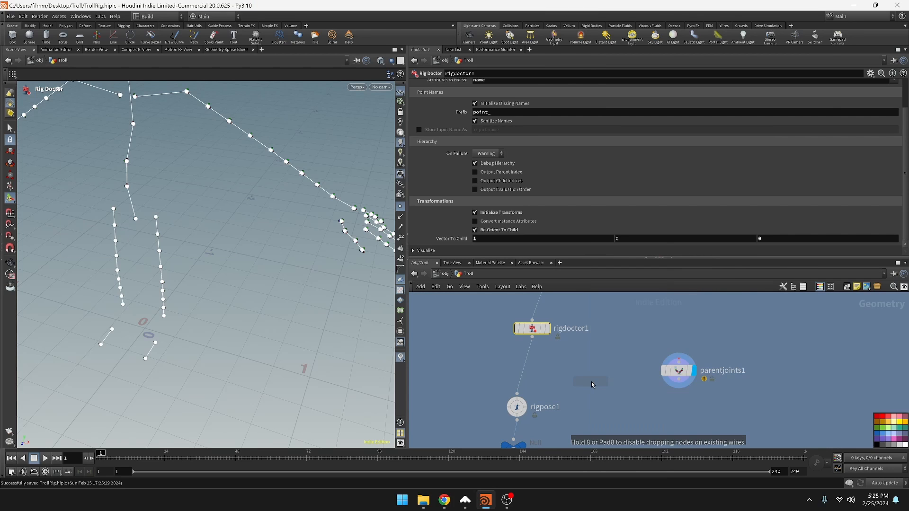
left_click(531, 365)
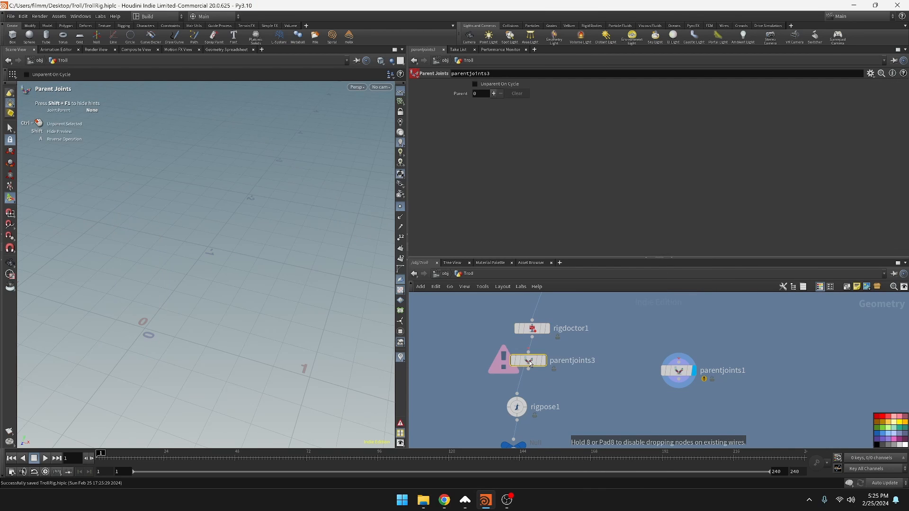
key("ctrl+s")
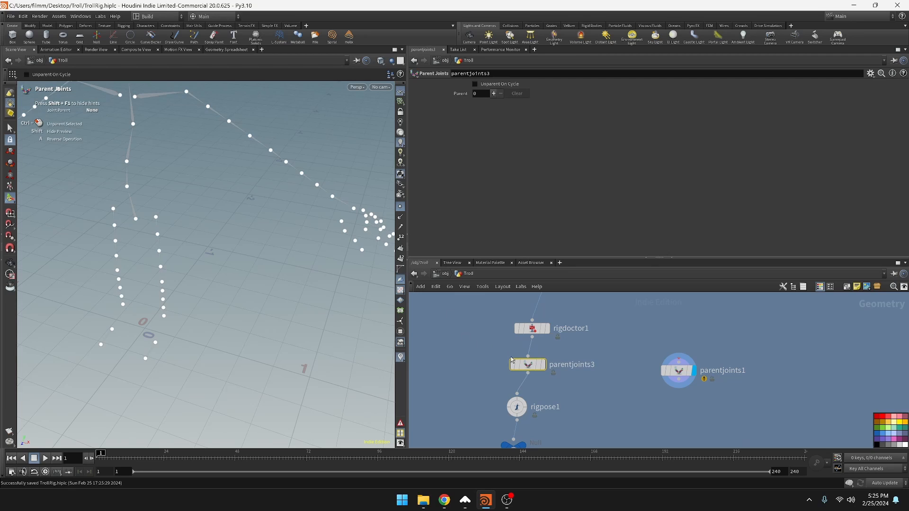
left_click(544, 365)
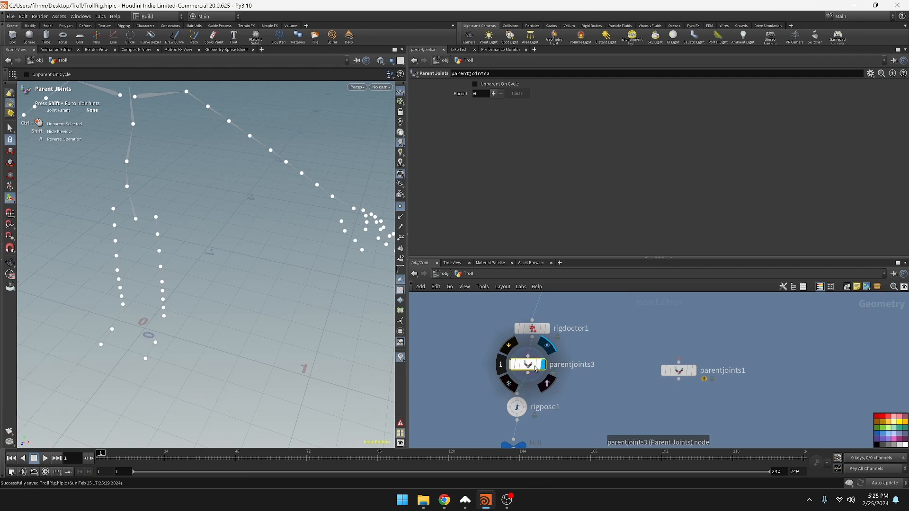
Open the new Parent Joints node's Rig Tree in an enlarged window and expand the Troll_C_Pelvis_JNT hierarchy
middle_click_drag(212, 127, 226, 209, "alt")
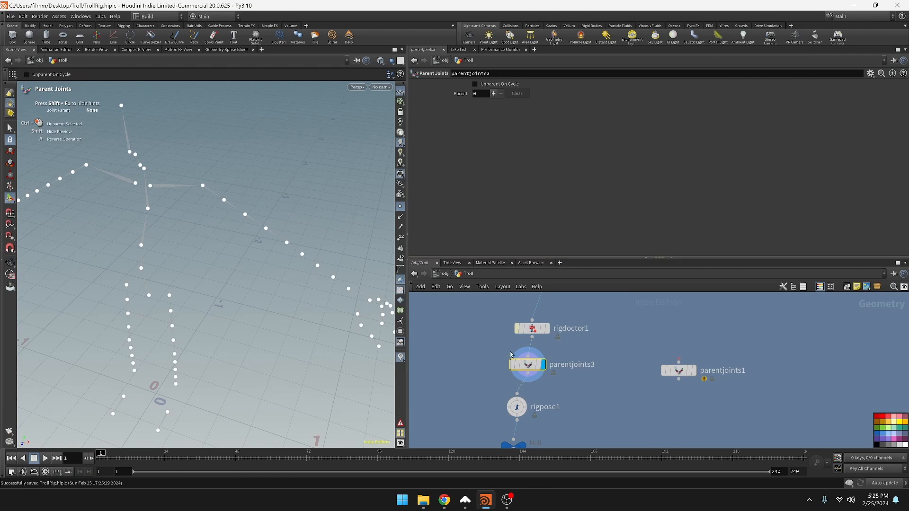
right_click(530, 368)
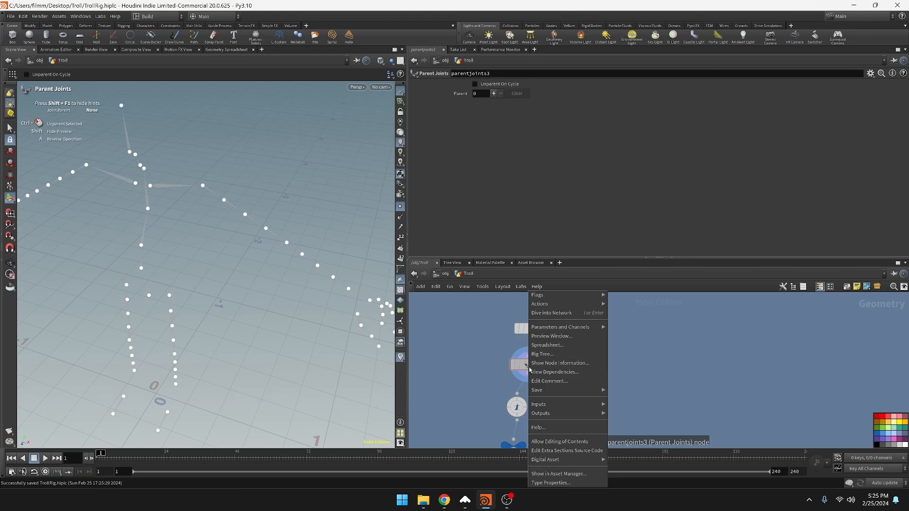
left_click(545, 354)
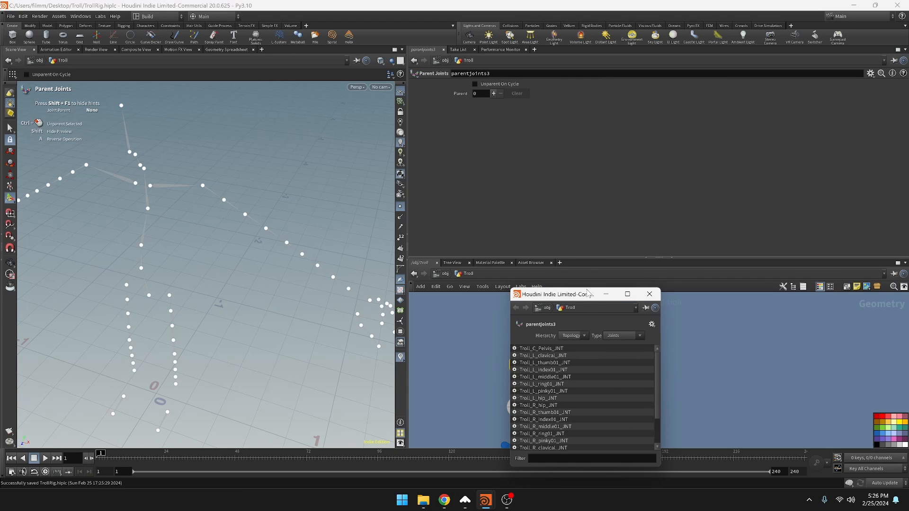
left_click_drag(590, 287, 590, 134)
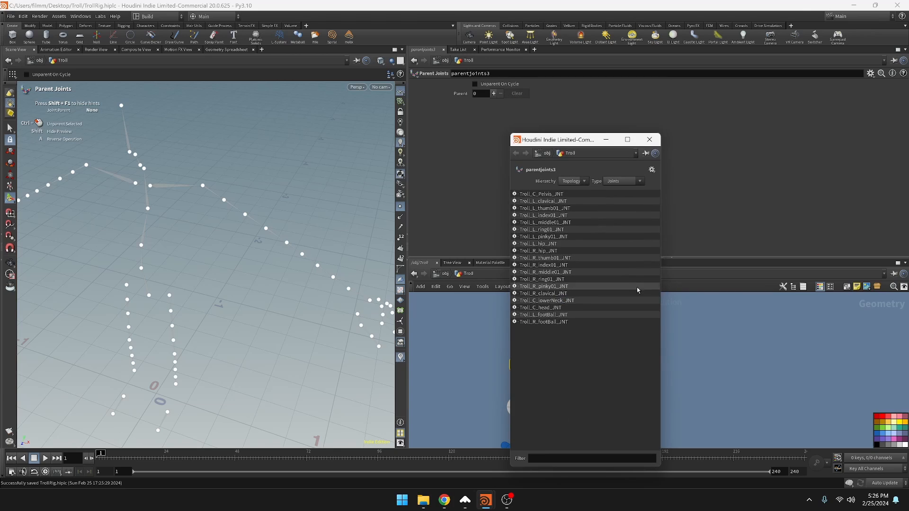
left_click_drag(661, 284, 731, 284)
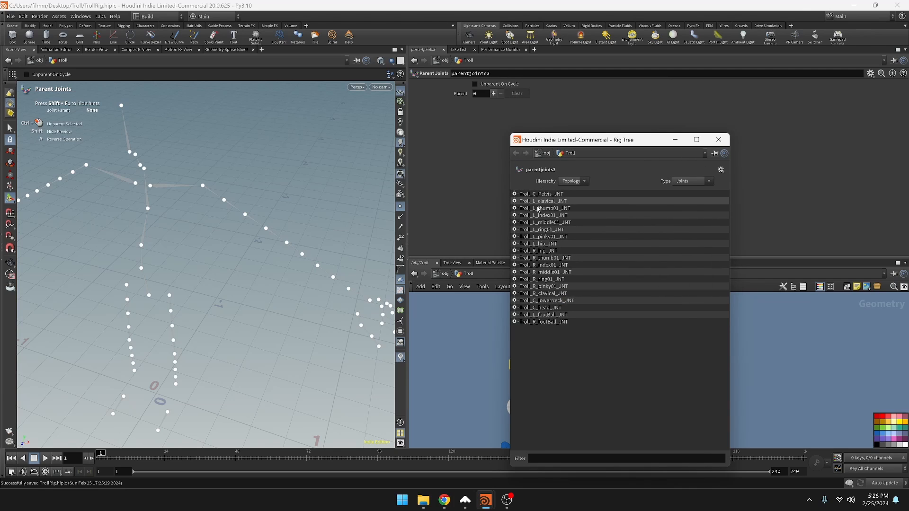
left_click(515, 193)
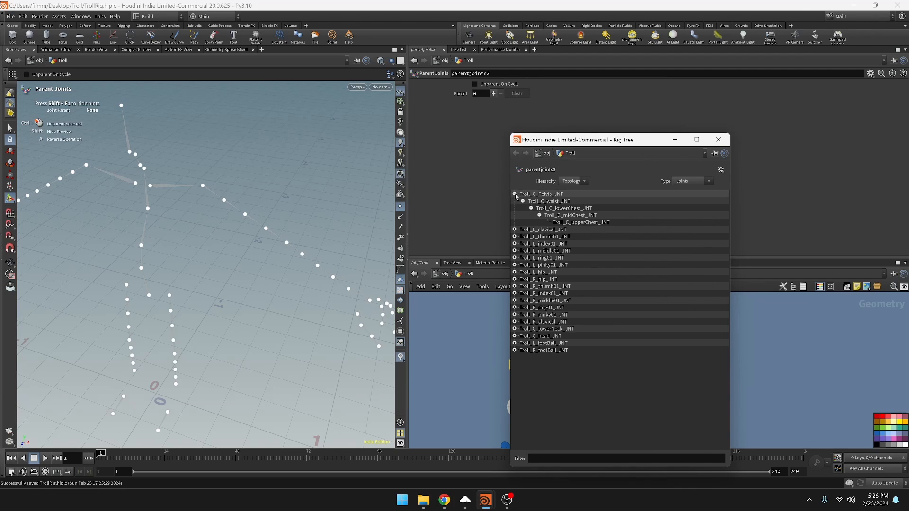
Try to parent the entire left arm chain, Troll_L_clavical_JNT through Troll_L_palm_JNT, to Troll_C_upperChest_JNT as one selection
left_click(550, 232)
double_click(549, 232)
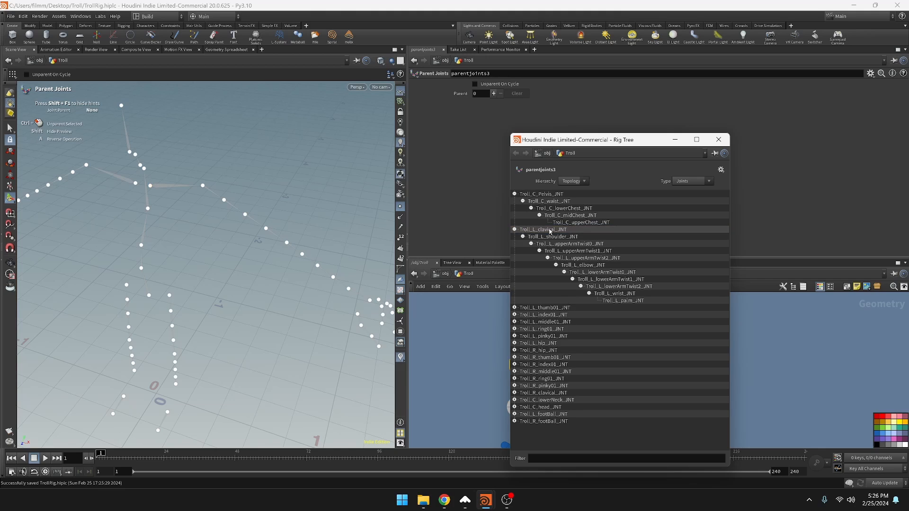
left_click(549, 232)
left_click(515, 230)
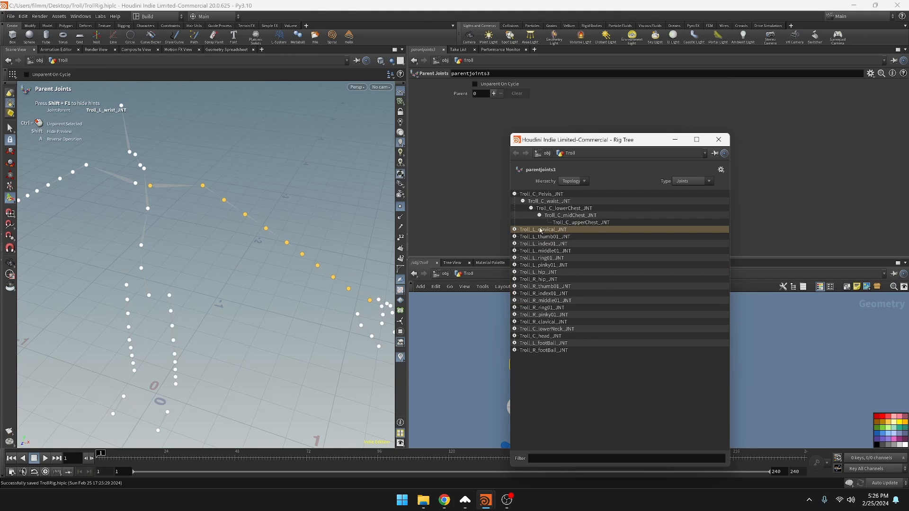
mouse_move(550, 232)
left_mouse_down()
mouse_move(571, 229)
mouse_move(551, 224)
left_mouse_up()
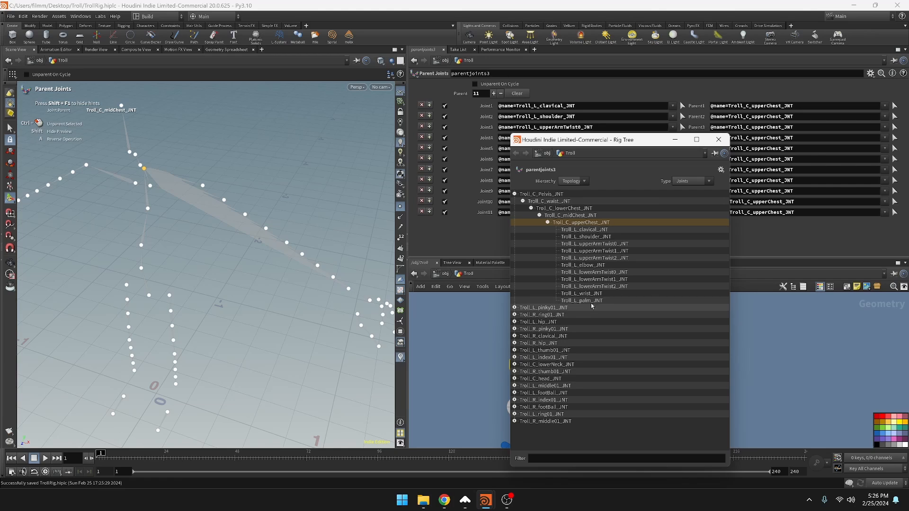
Try to parent the left thumb01, index01, middle01, ring01 and pinky01 joints to the palm within the flattened arm
left_click(585, 302)
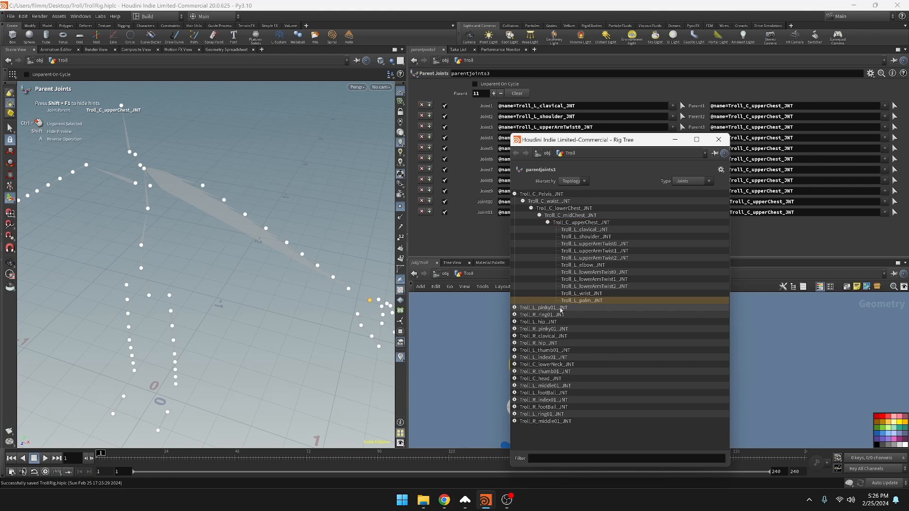
left_click(562, 309)
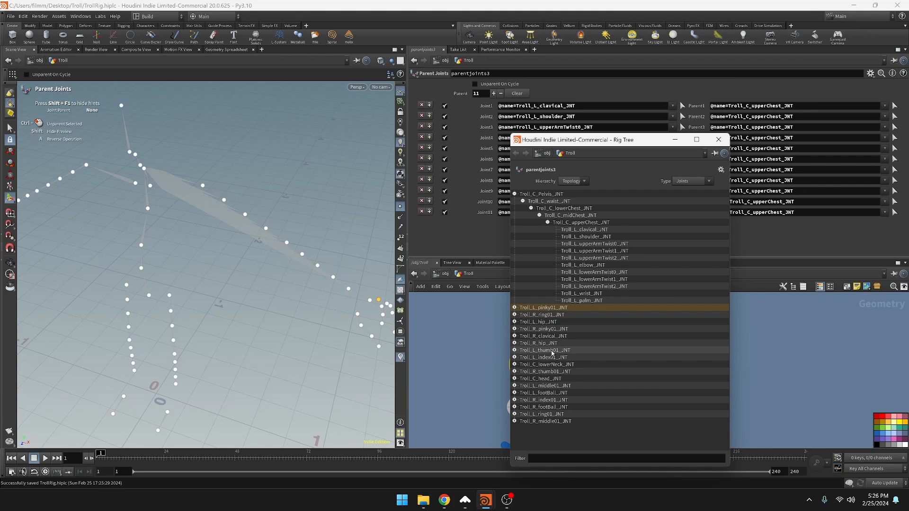
left_click(552, 351, "ctrl")
left_click(551, 358, "ctrl")
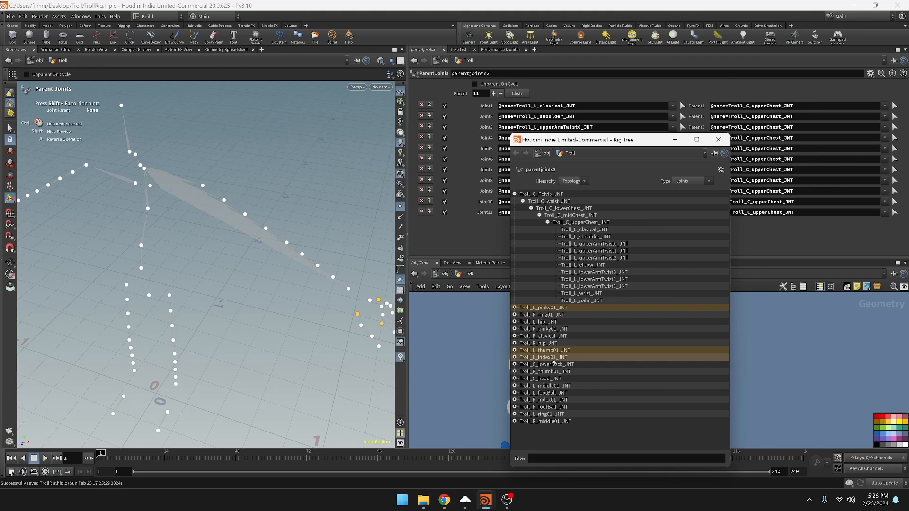
left_click(549, 387, "ctrl")
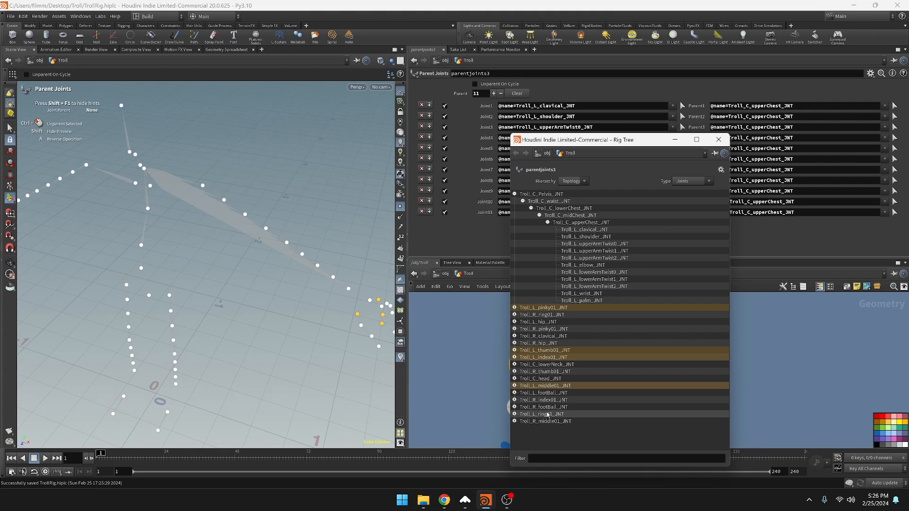
left_click(549, 415, "ctrl")
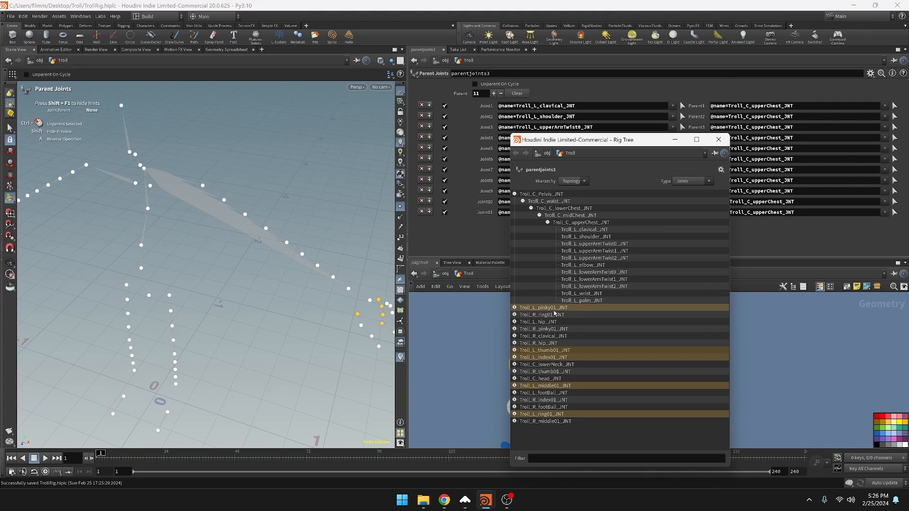
left_click(582, 301)
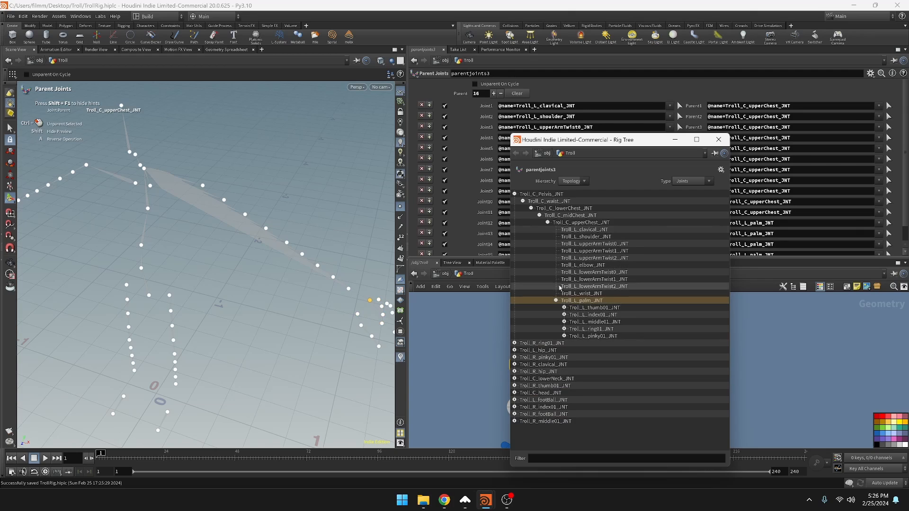
Undo the left finger parenting and the parenting of the whole left arm chain to Troll_C_upperChest_JNT
left_click(549, 223)
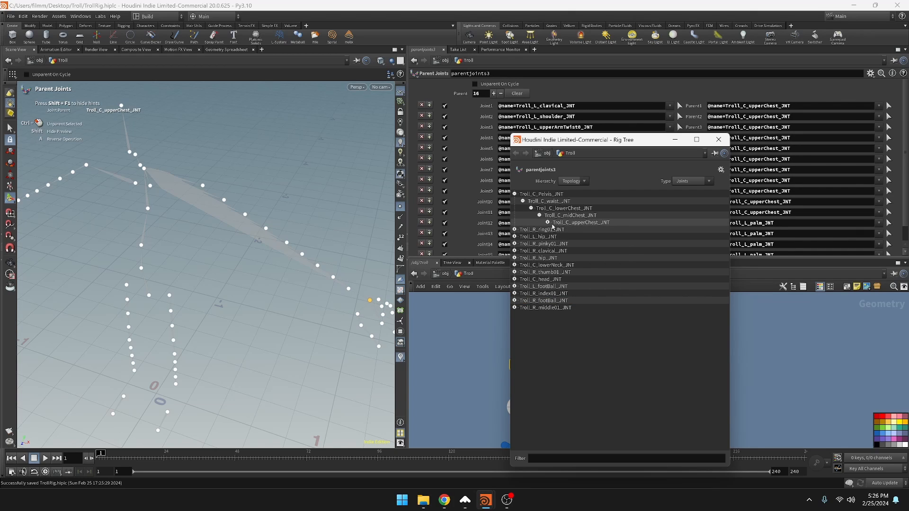
left_click(548, 224)
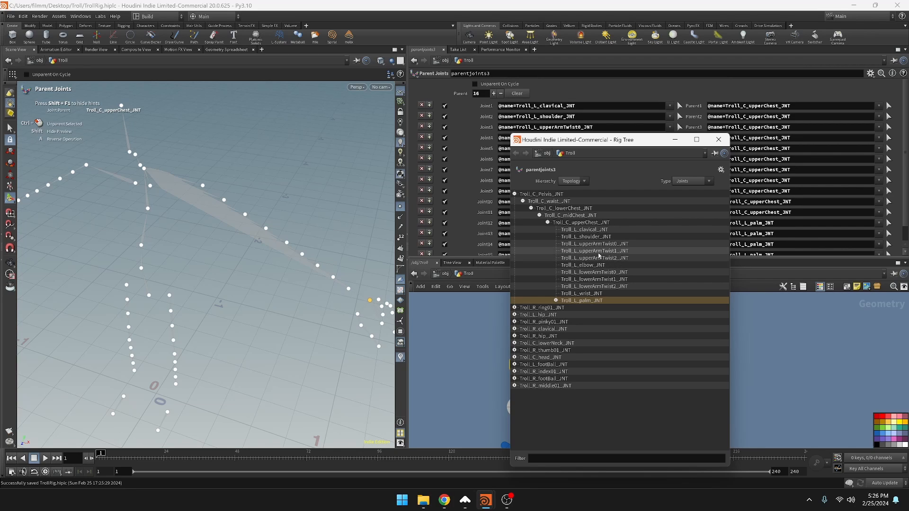
key("ctrl+z")
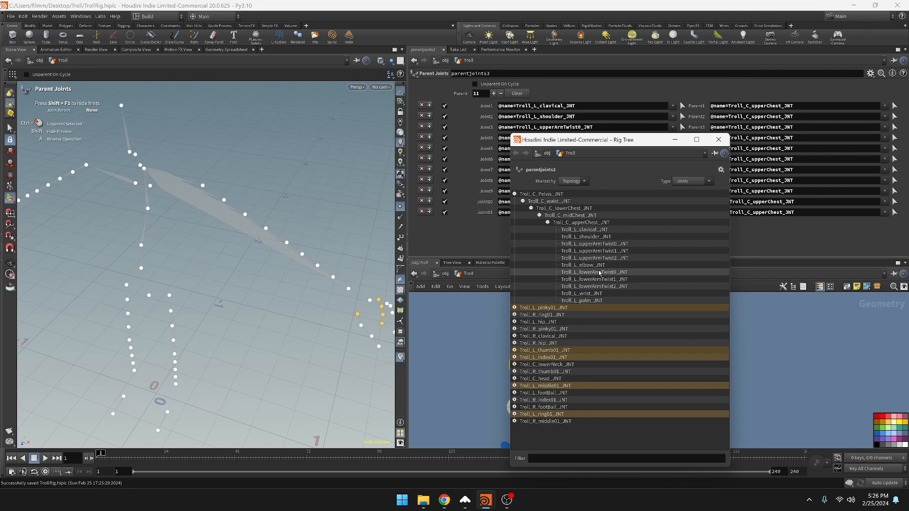
key("ctrl+z")
key("ctrl+z")
key("ctrl+z")
key("ctrl+z")
key("ctrl+z")
key("ctrl+z")
key("ctrl+z")
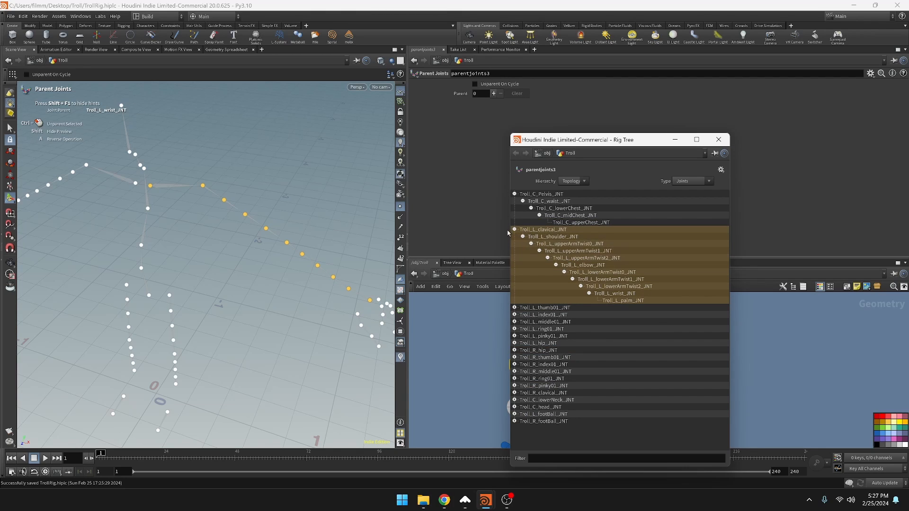
Parent only Troll_L_clavical_JNT to Troll_C_upperChest_JNT, keeping its arm chain collapsed beneath it
left_click(539, 231)
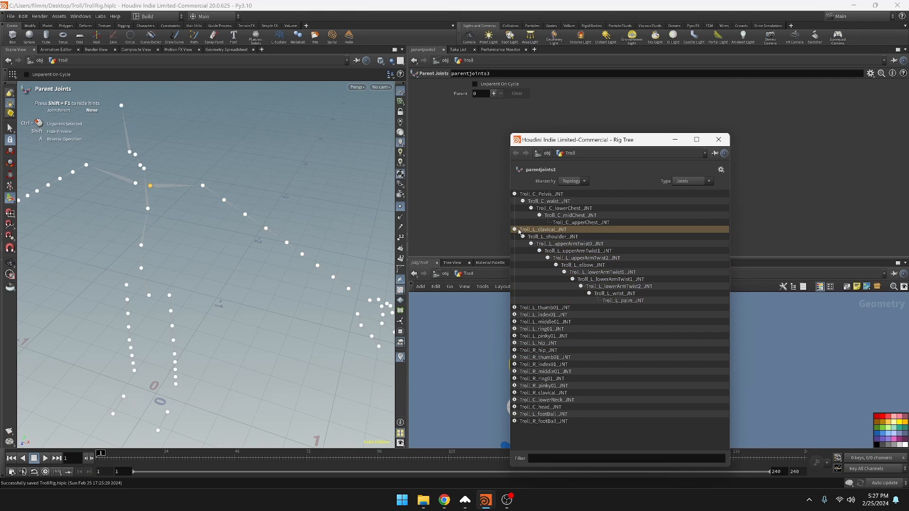
left_click(516, 230)
left_click_drag(538, 232, 555, 223)
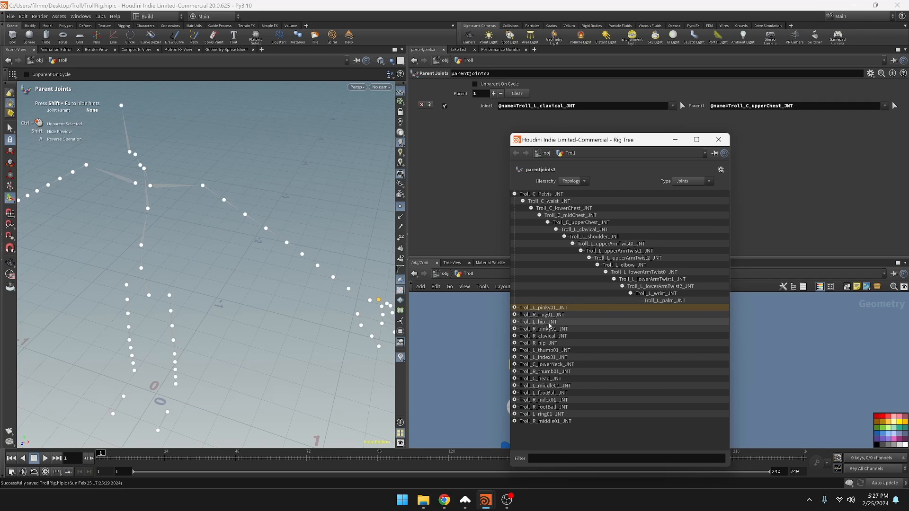
Parent the left thumb01, index01, middle01, ring01 and pinky01 joints together to Troll_L_palm_JNT
left_click(546, 350, "ctrl")
left_click(544, 357, "ctrl")
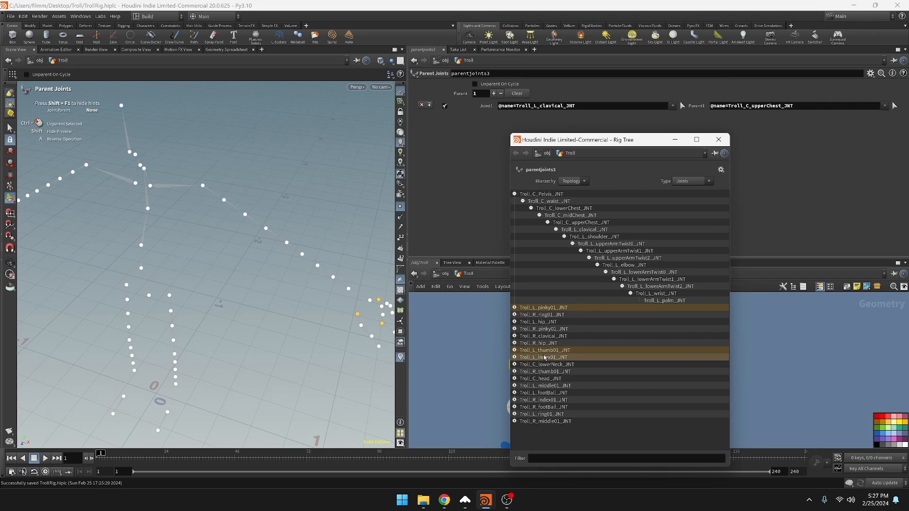
left_click(543, 386, "ctrl")
left_click(544, 414, "ctrl")
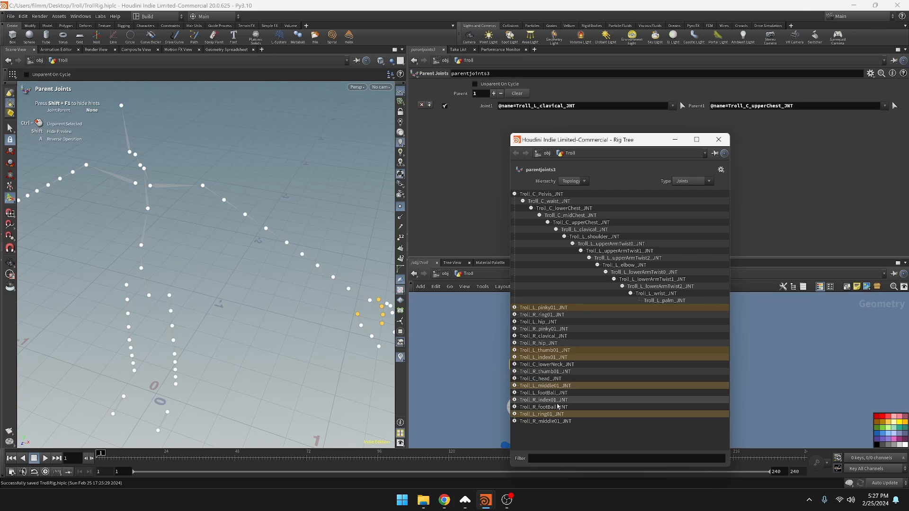
left_click(674, 301)
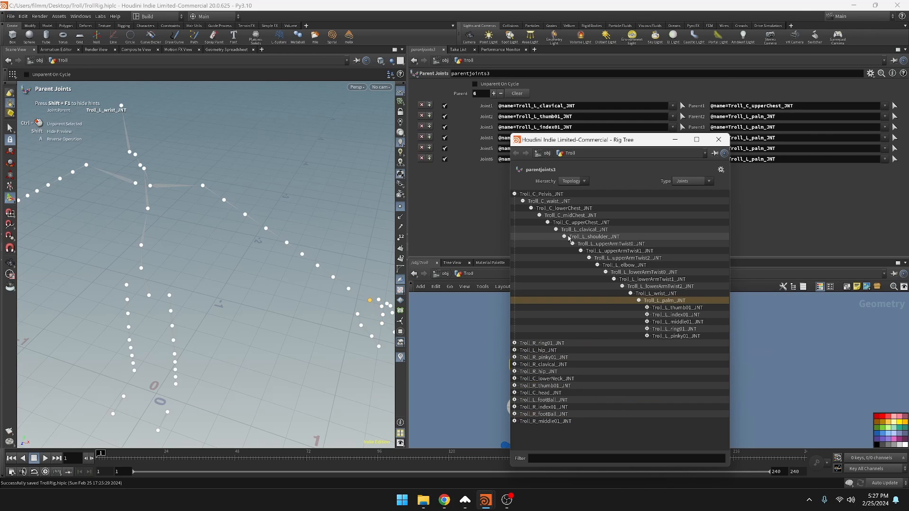
Collapse the left arm branch and parent Troll_R_clavical_JNT to Troll_C_upperChest_JNT
left_click(549, 223)
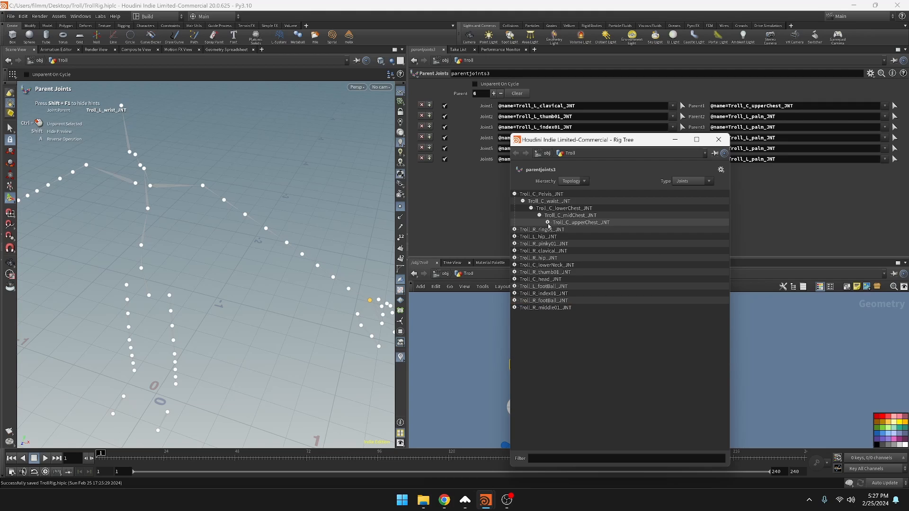
left_click(548, 223)
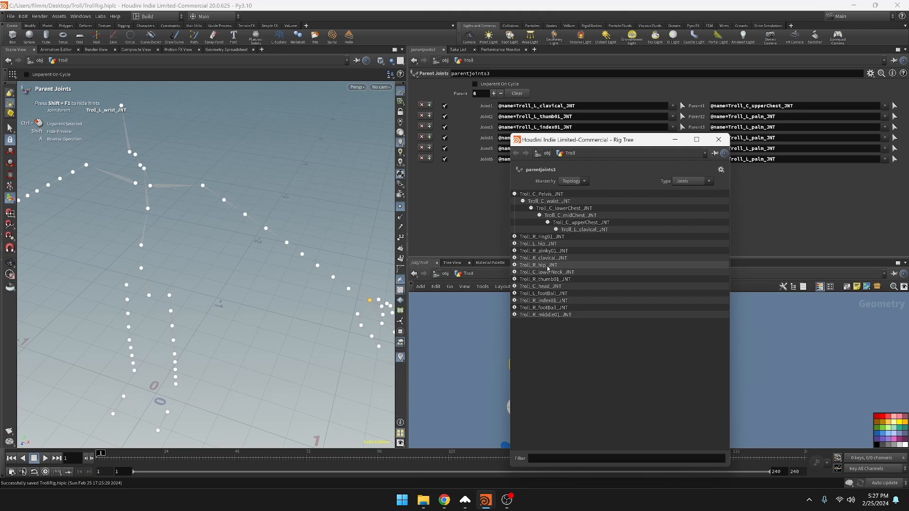
left_click_drag(546, 255, 584, 223)
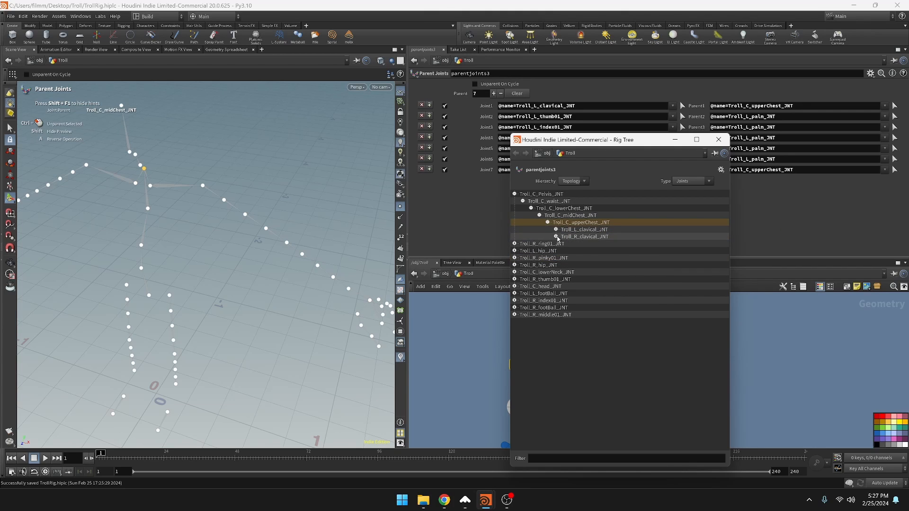
Parent the right thumb01, index01, middle01, ring01 and pinky01 joints together to Troll_R_palm_JNT, and collapse the right arm branch
left_click(557, 236)
left_click(564, 315)
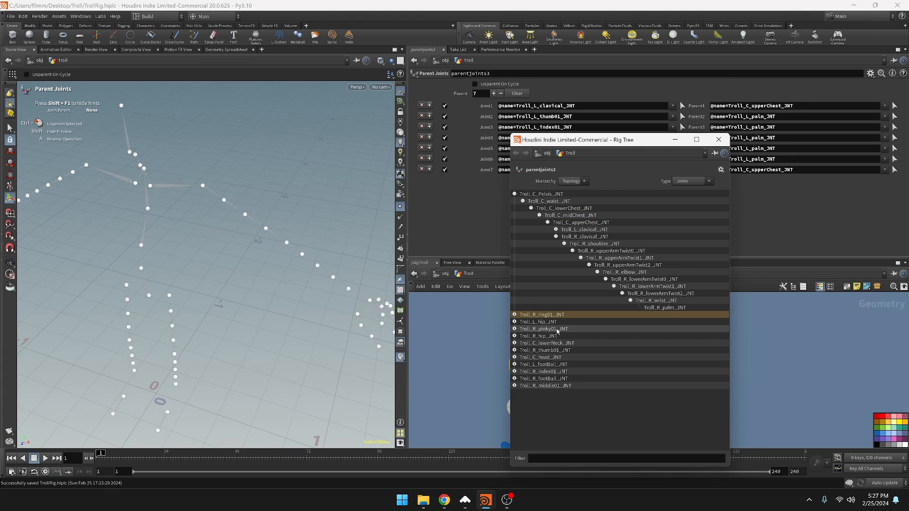
left_click(558, 330, "ctrl")
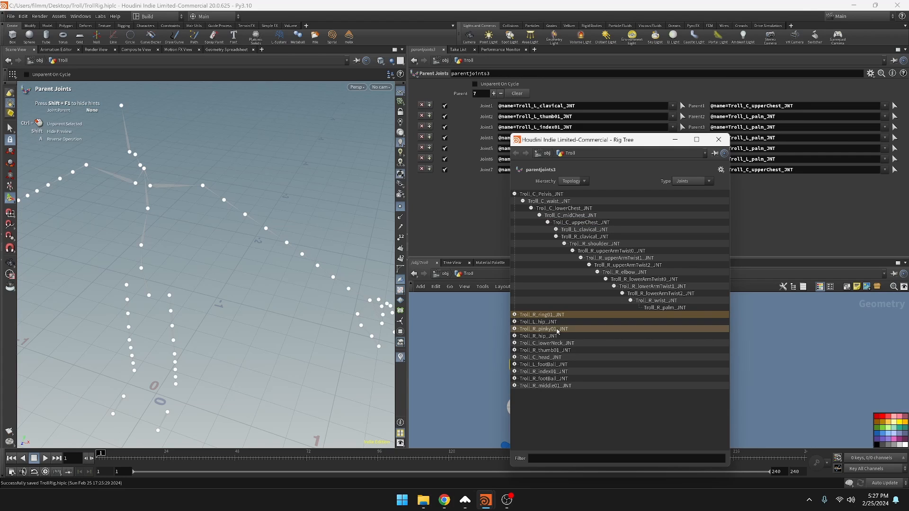
left_click(557, 351, "ctrl")
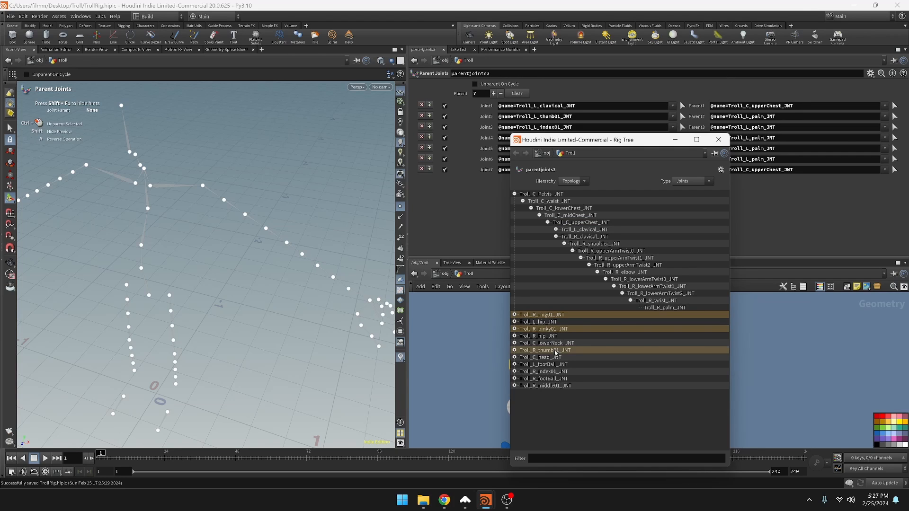
left_click(549, 372, "ctrl")
left_click(554, 387, "ctrl")
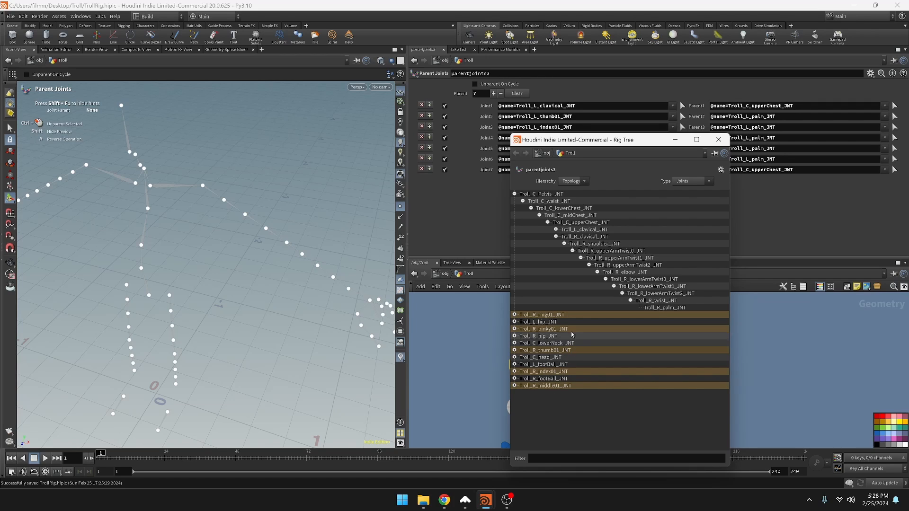
left_click_drag(572, 319, 663, 308)
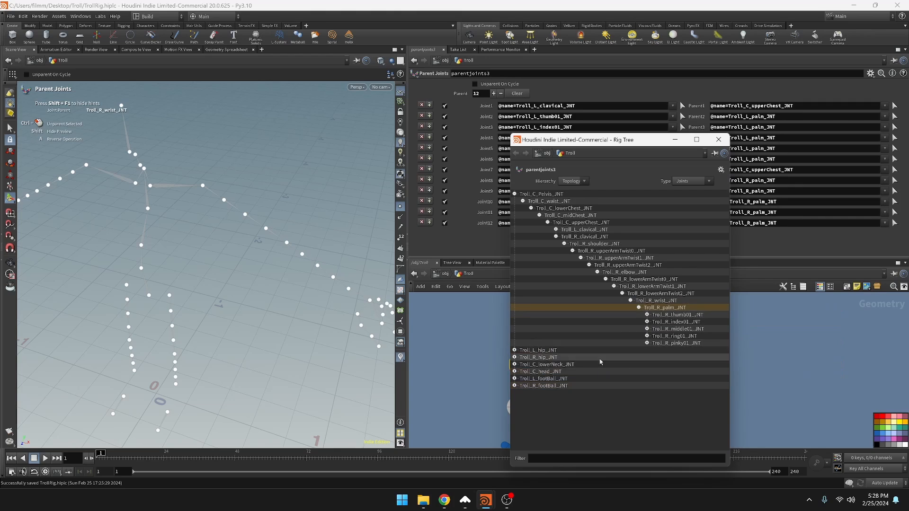
left_click(564, 244)
left_click(556, 237)
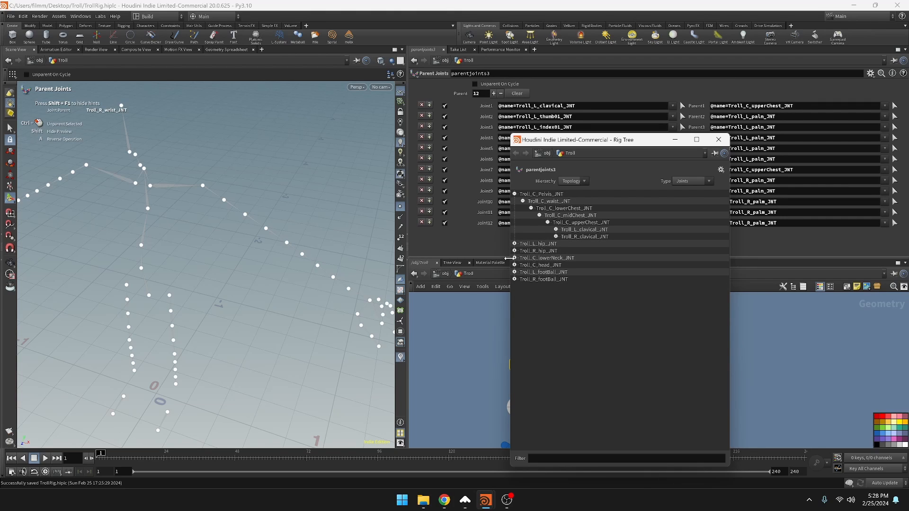
Parent Troll_C_head_JNT to Troll_C_midNeck_JNT, and Troll_C_lowerNeck_JNT to Troll_C_upperChest_JNT
left_click(514, 258)
mouse_move(540, 272)
left_mouse_down()
mouse_move(546, 263)
mouse_move(525, 264)
left_mouse_up()
left_click(515, 259)
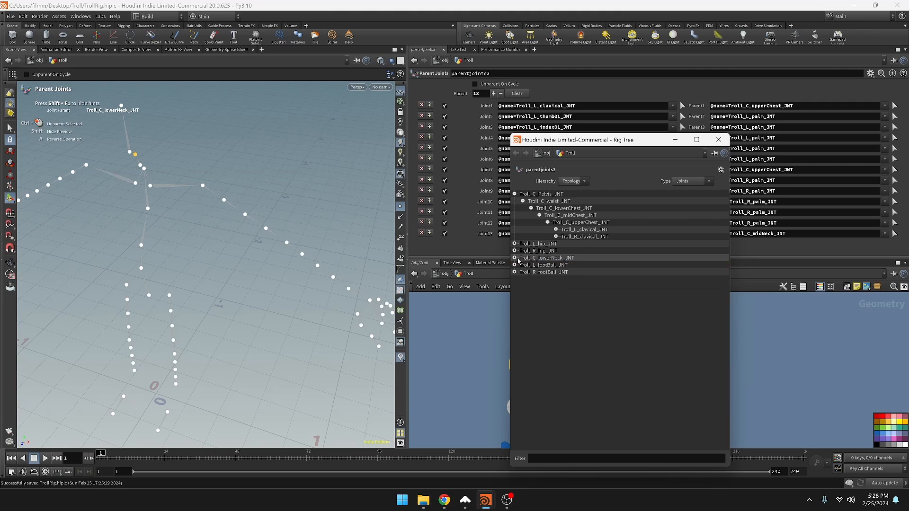
left_click(546, 260)
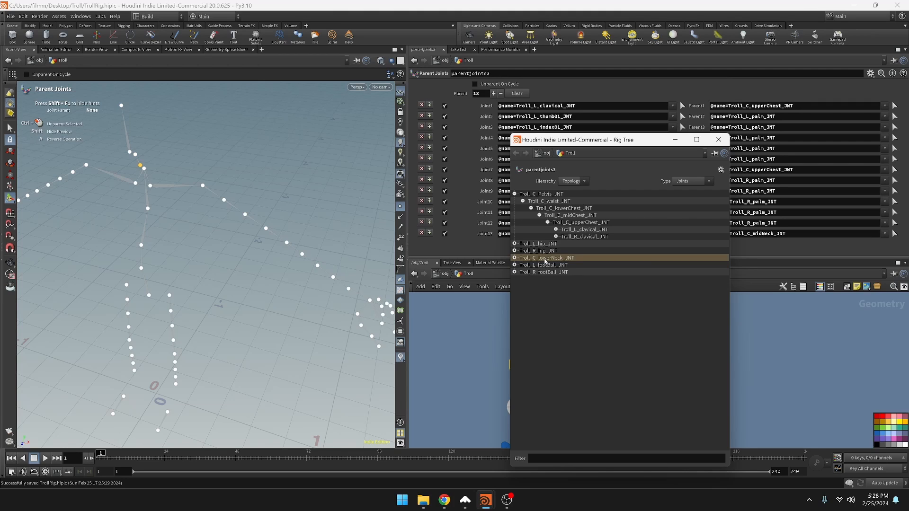
left_click_drag(546, 260, 578, 223)
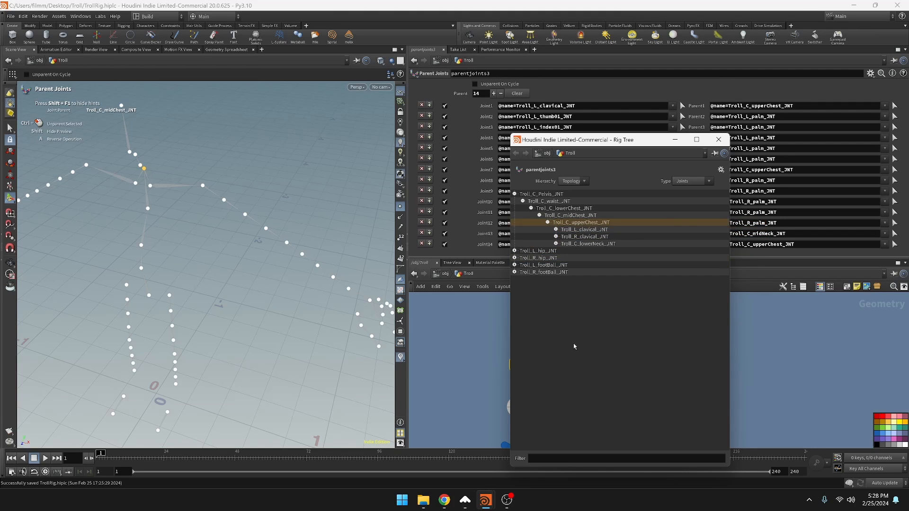
Parent Troll_L_footBall_JNT to Troll_L_ankle_JNT and the collapsed Troll_L_hip_JNT chain to Troll_C_Pelvis_JNT
left_click(515, 194)
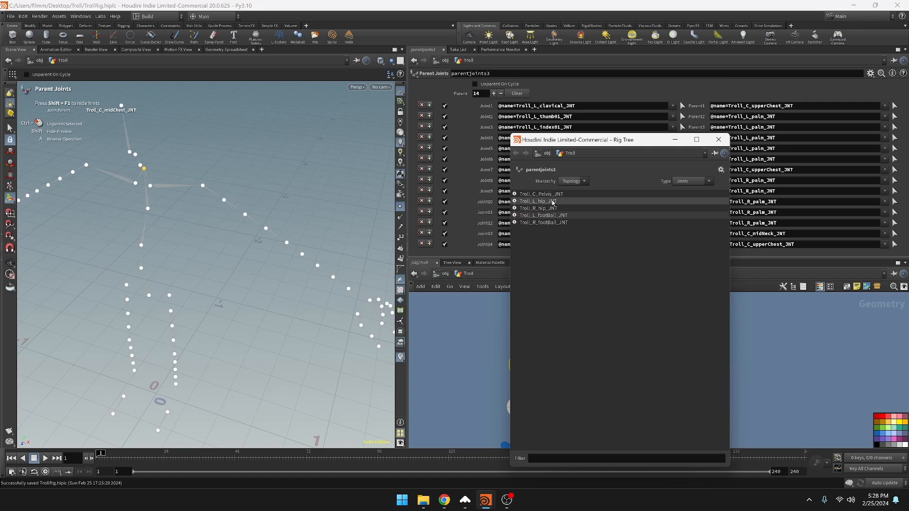
left_click(544, 203)
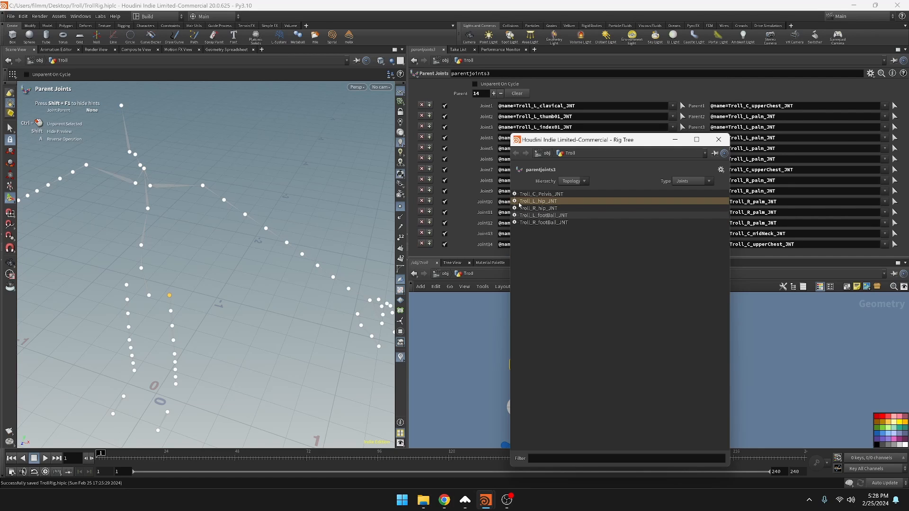
left_click(515, 202)
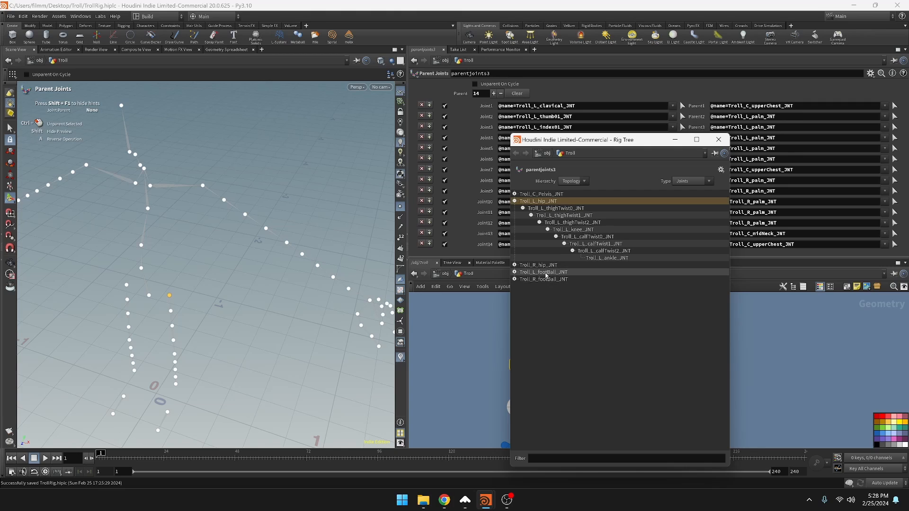
left_click_drag(547, 273, 603, 263)
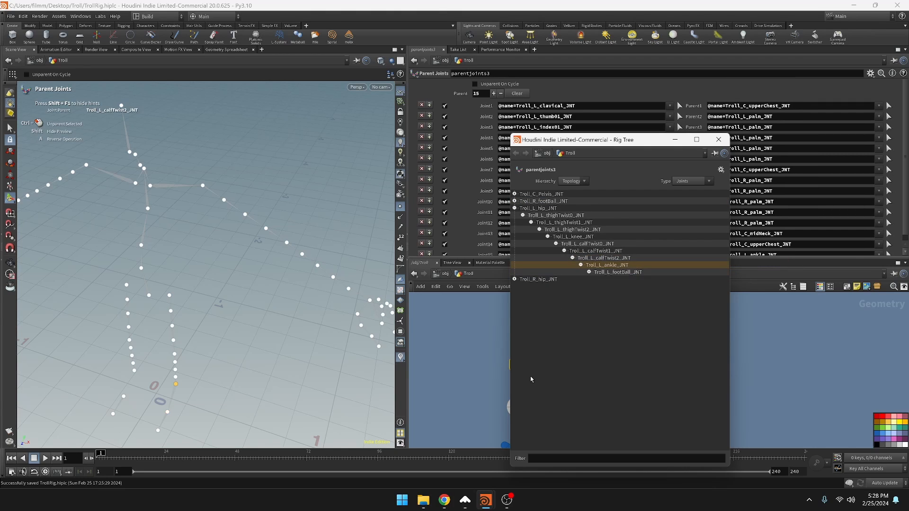
left_click(515, 209)
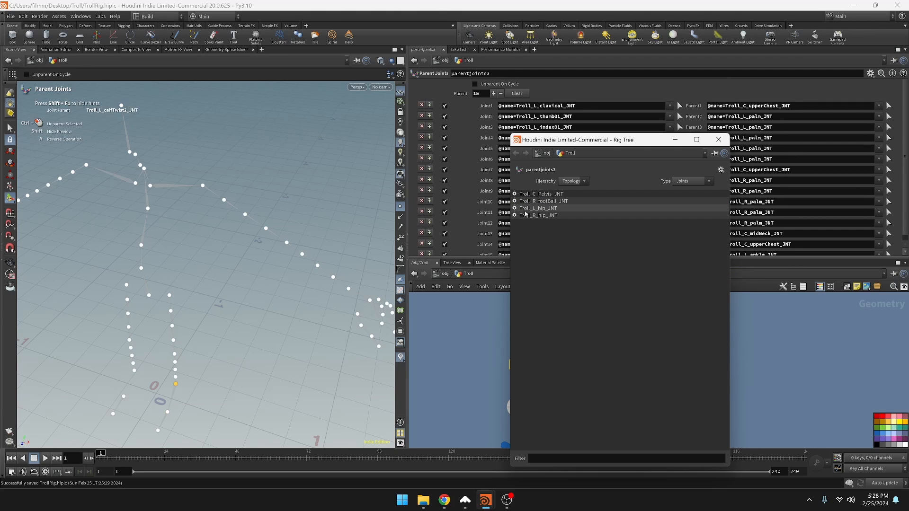
left_click_drag(533, 211, 541, 194)
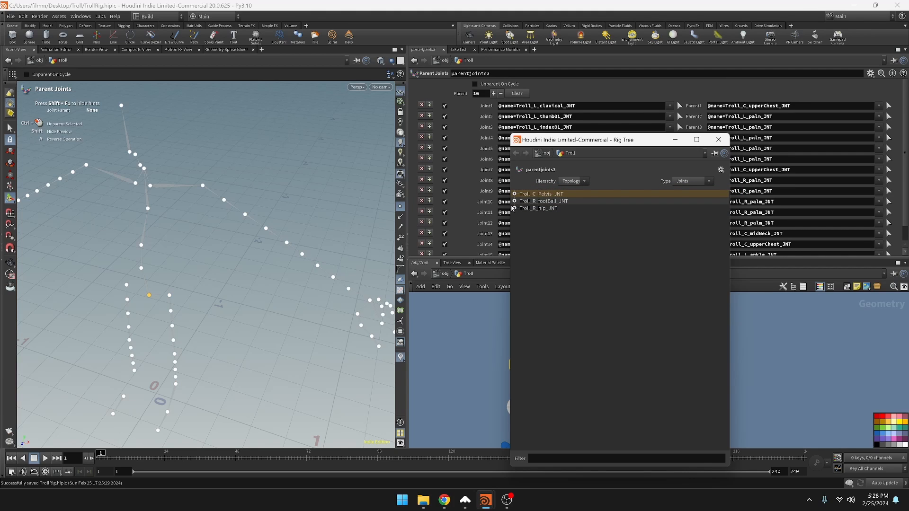
Parent Troll_R_footBall_JNT to Troll_R_ankle_JNT and the collapsed Troll_R_hip_JNT chain to Troll_C_Pelvis_JNT, and close the Rig Tree window
left_click(515, 208)
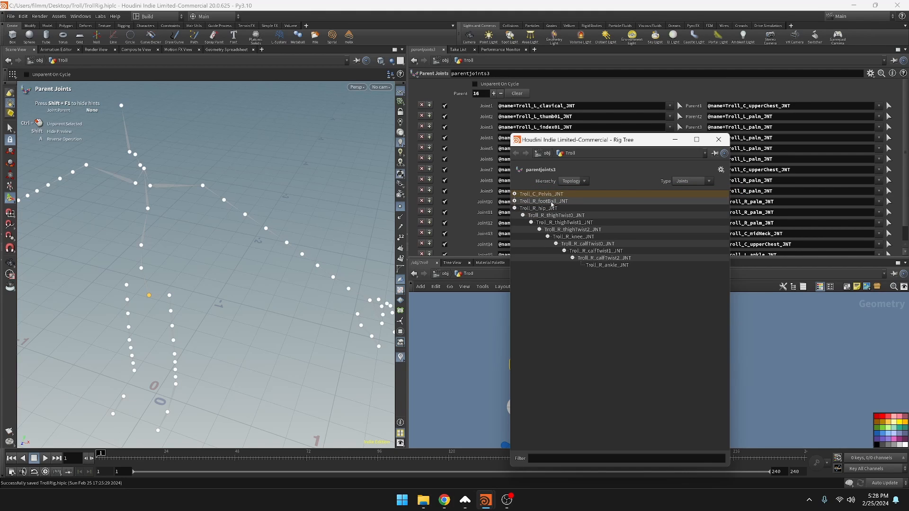
left_click(551, 202)
left_click_drag(558, 208, 612, 267)
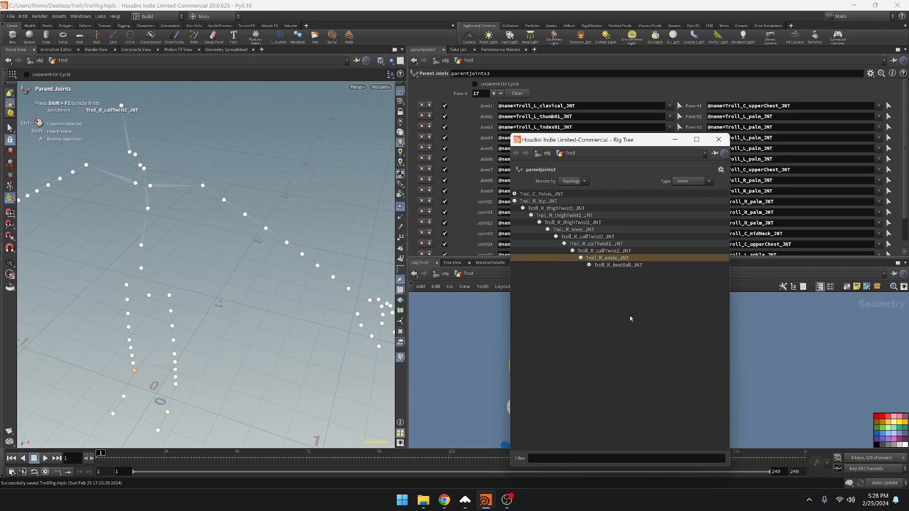
left_click(515, 201)
left_click_drag(540, 202, 545, 195)
left_click(719, 139)
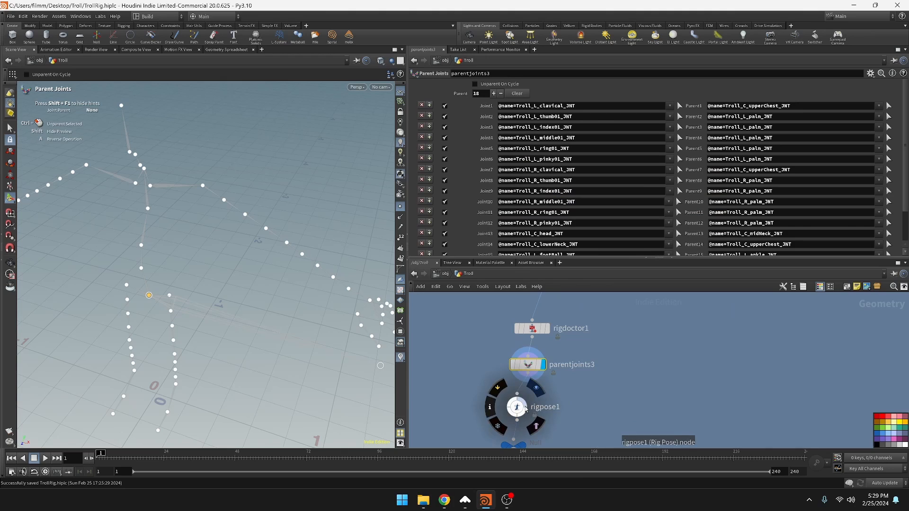
Display and select the rigpose1 node and examine the connections and joint orientations of the full skeleton
left_click(527, 407)
middle_click_drag(264, 320, 294, 266)
key("Return")
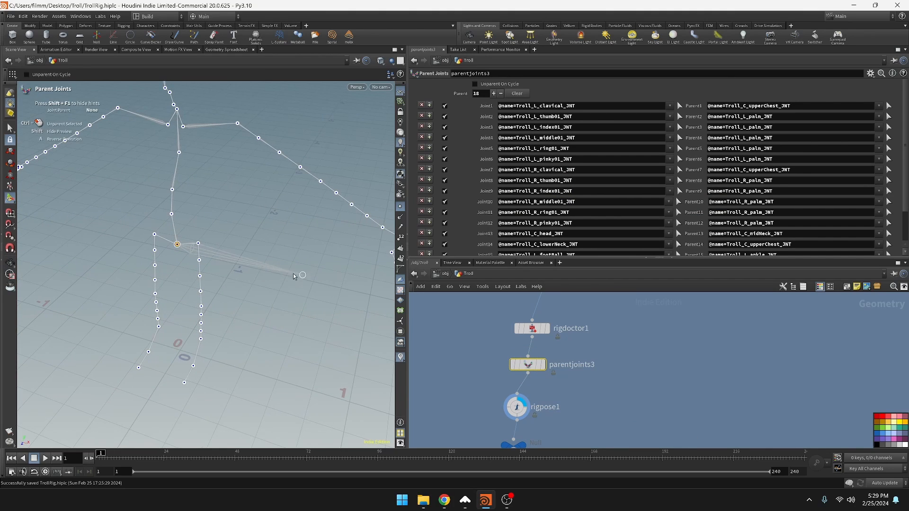
left_click(516, 408)
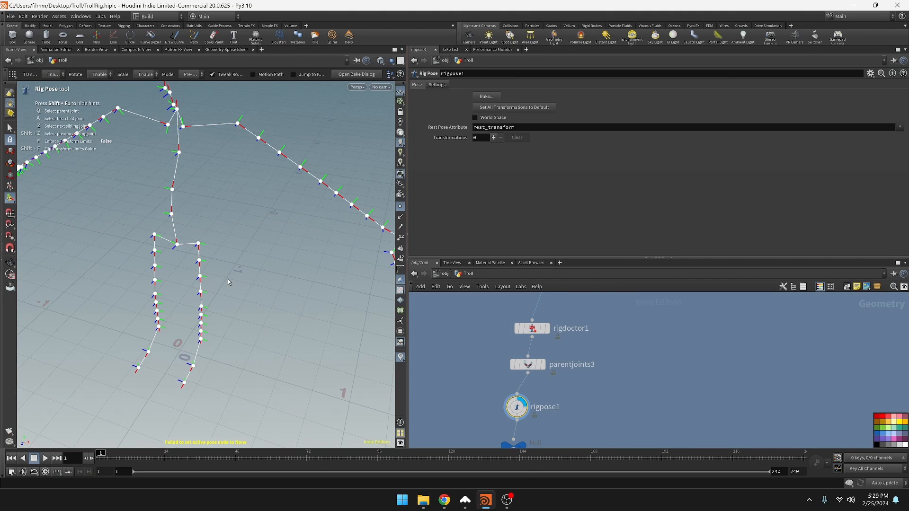
key("Escape")
left_click_drag(273, 283, 336, 274)
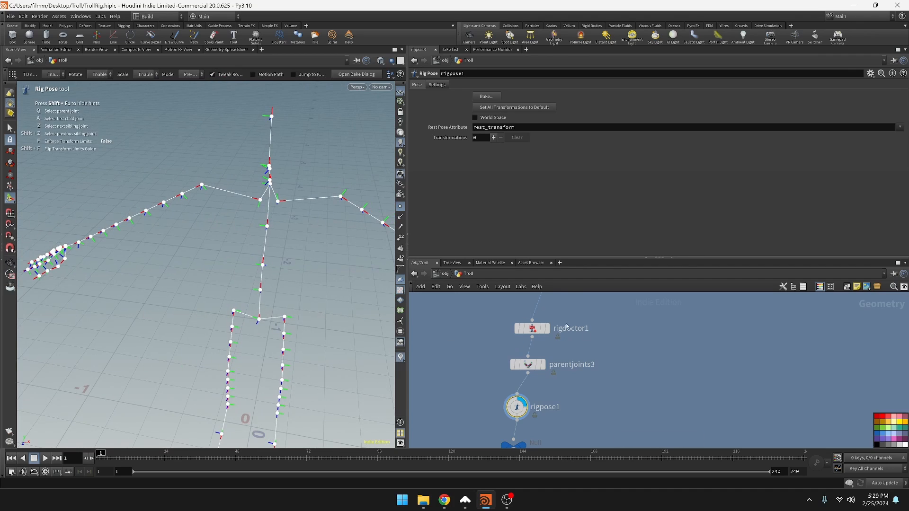
middle_click_drag(568, 328, 573, 366)
left_click_drag(289, 240, 384, 375)
Display the OUT_FULL_SKELETON null and the sceneanimate1 node to examine the rigged troll and its controls
middle_click_drag(614, 410, 617, 295)
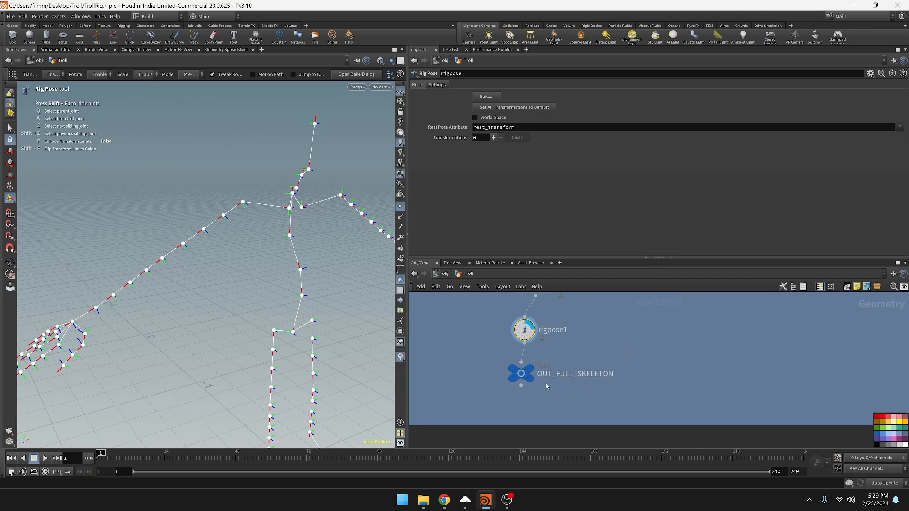
left_click(522, 379)
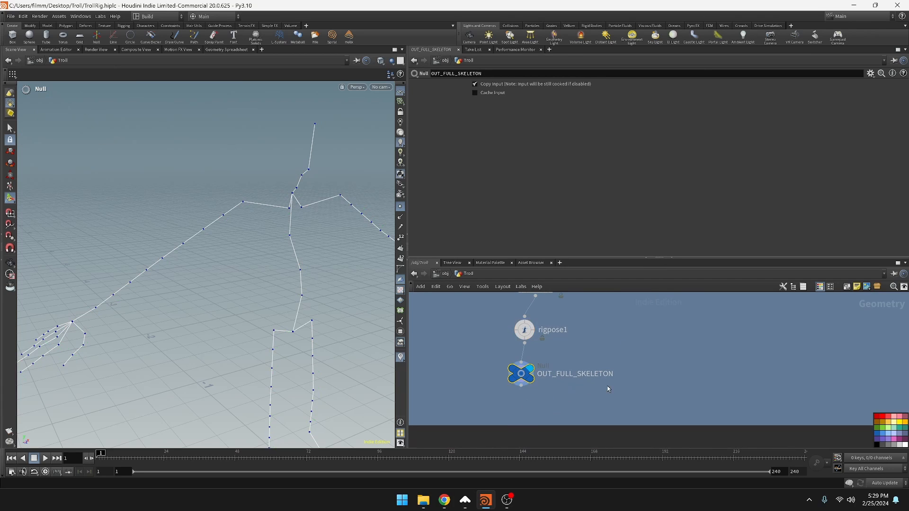
scroll(658, 353, "down", 5)
middle_click_drag(673, 381, 644, 272)
middle_click_drag(683, 398, 645, 263)
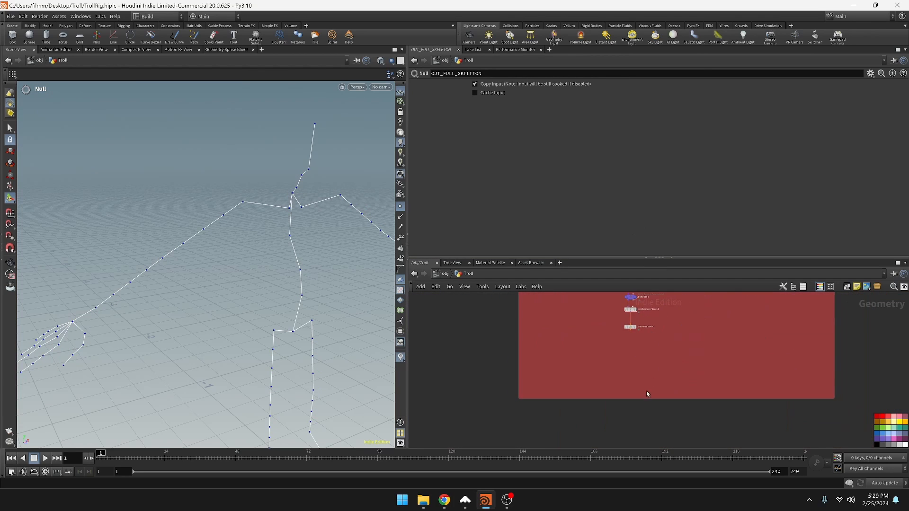
scroll(650, 408, "up", 3)
middle_click_drag(645, 317, 670, 430)
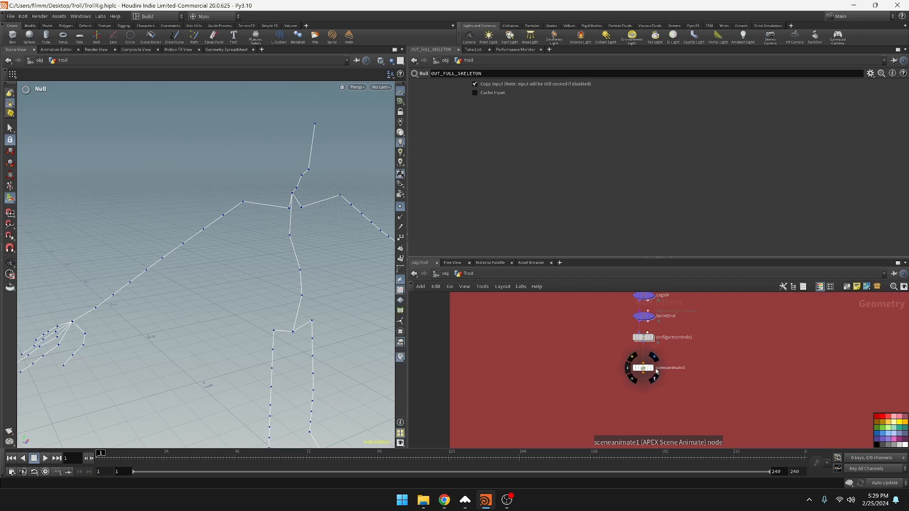
left_click(656, 374)
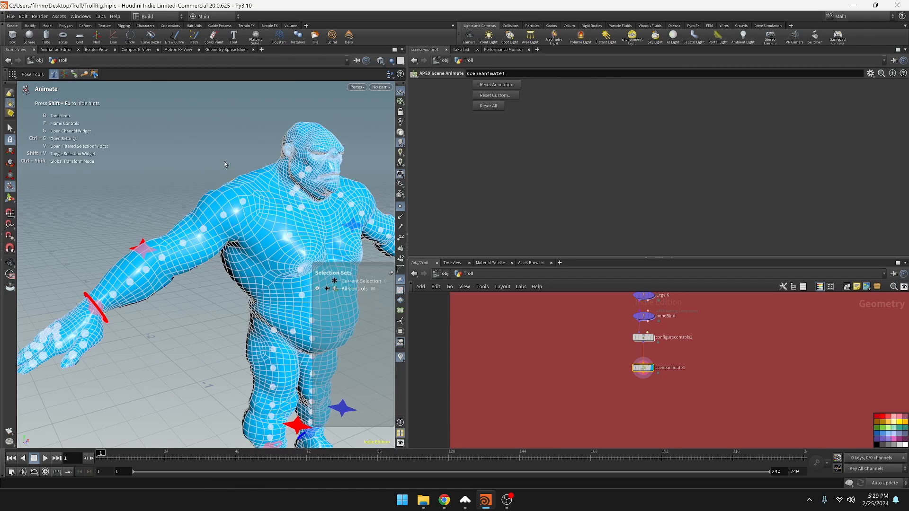
middle_click_drag(288, 433, 242, 356, "alt")
middle_click_drag(728, 364, 704, 411)
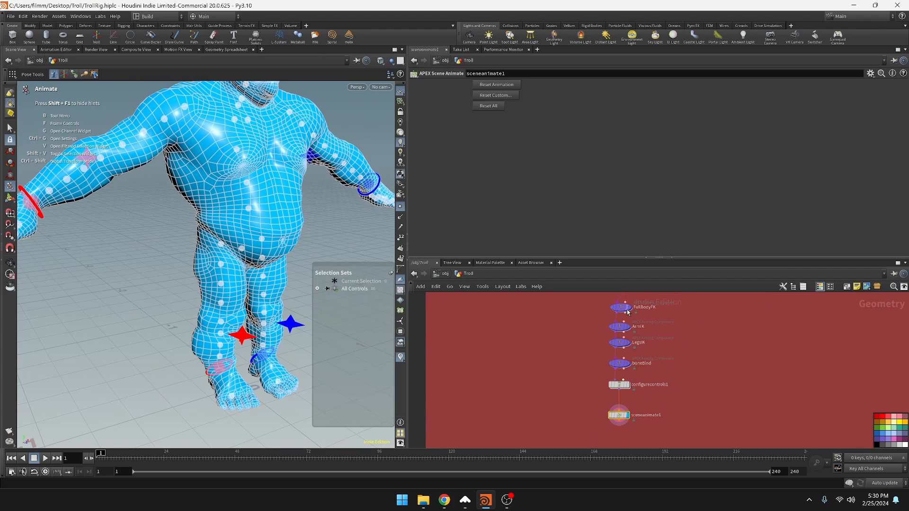
Update the component parameters of the FullBodyFK autorig node
middle_click_drag(619, 312, 619, 356)
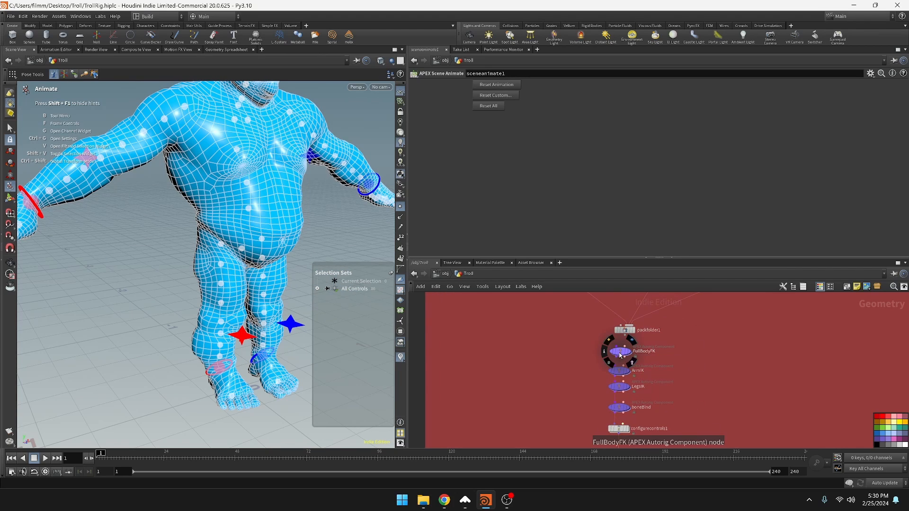
left_click(621, 355)
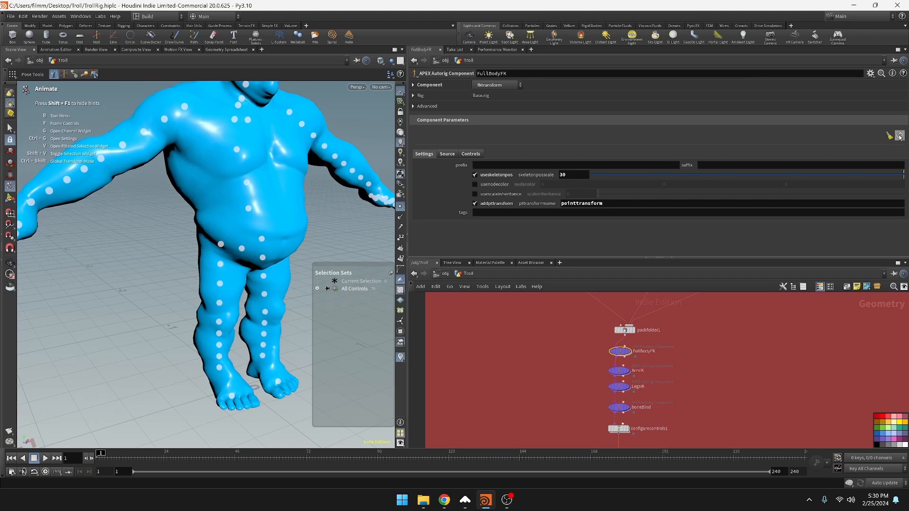
left_click(900, 136)
left_click(859, 155)
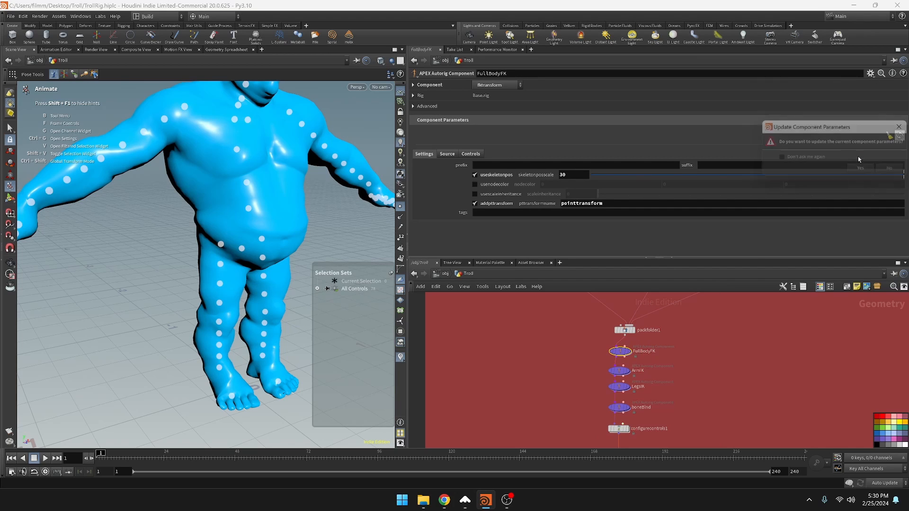
left_click(618, 372)
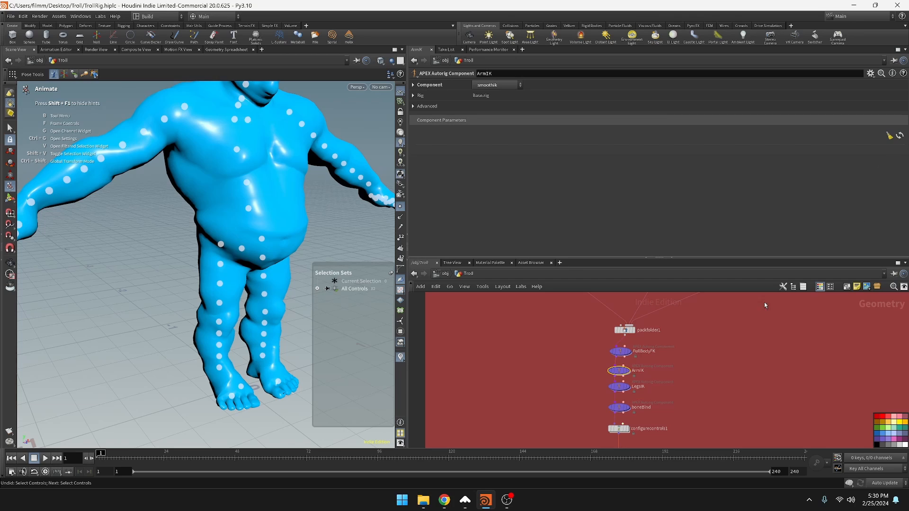
middle_click_drag(701, 376, 752, 373)
key("ctrl+z")
mouse_move(696, 369)
left_mouse_down()
mouse_move(724, 349)
mouse_move(692, 369)
mouse_move(707, 365)
left_mouse_up()
key("ctrl+z")
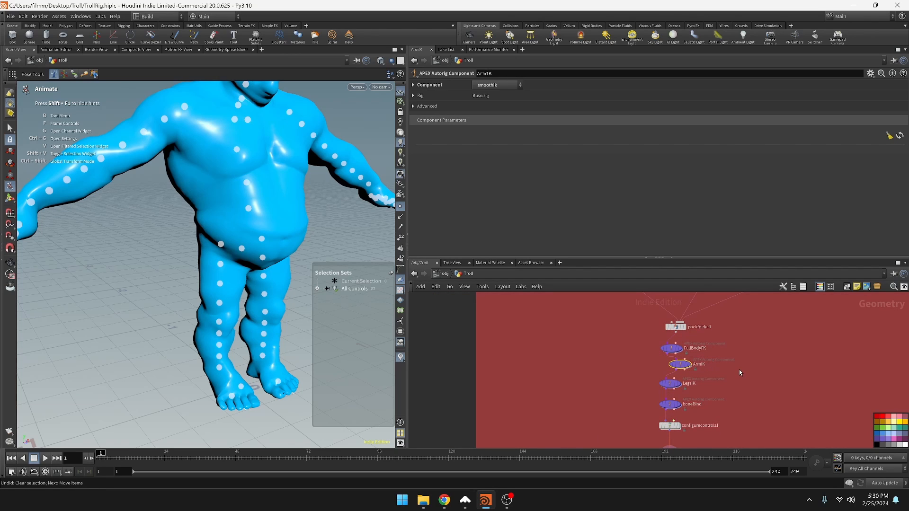
Display the result of the FullBodyFK node and update the component parameters of the ArmIK node
left_click(680, 348)
left_click(671, 368)
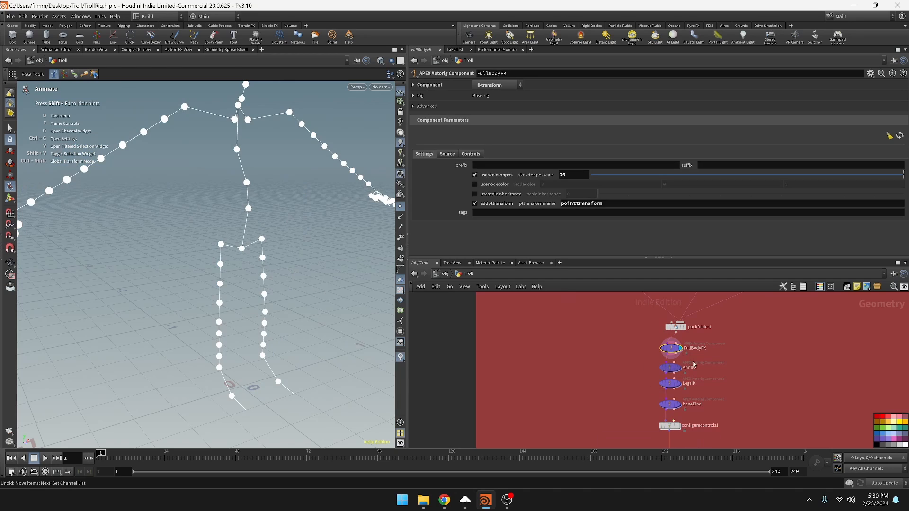
left_click(898, 136)
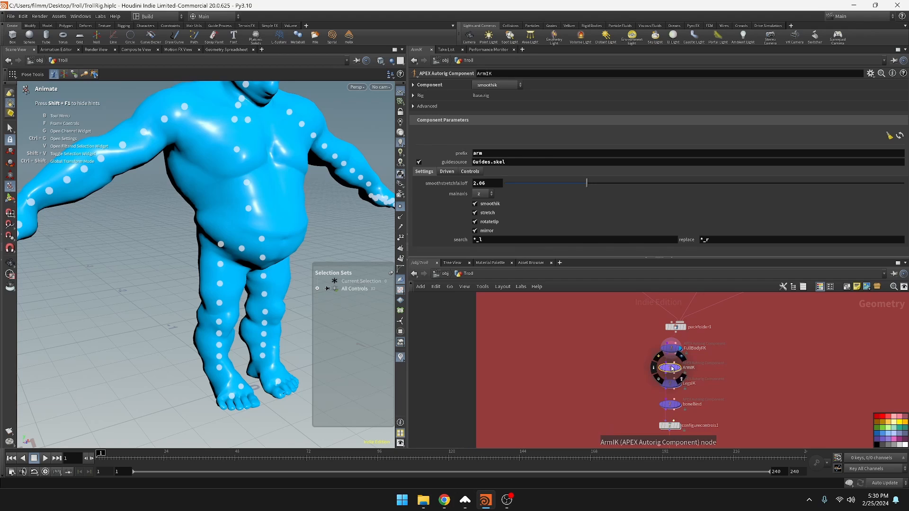
Disconnect the ArmIK node from the chain between FullBodyFK and LegsIK and place it beside the chain
left_click_drag(673, 370, 811, 369)
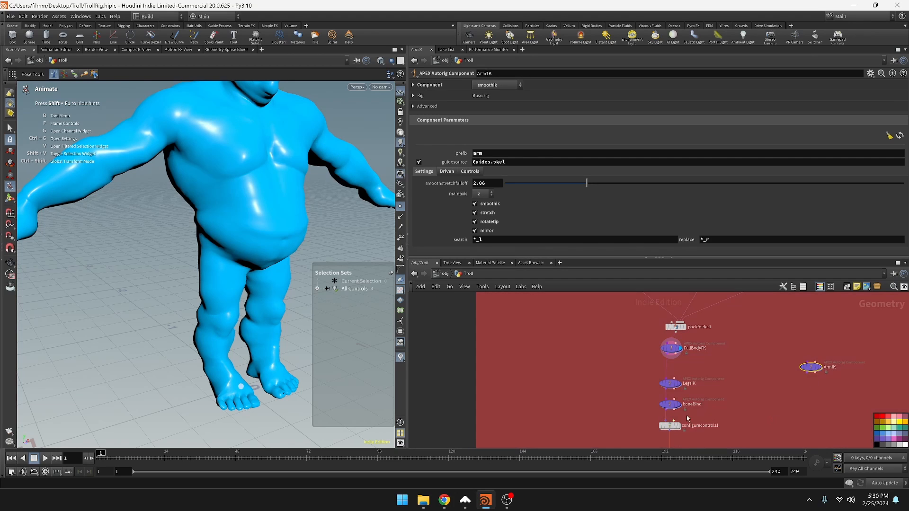
Display the LegsIK and boneBind nodes in turn, updating the component parameters of each
left_click(679, 384)
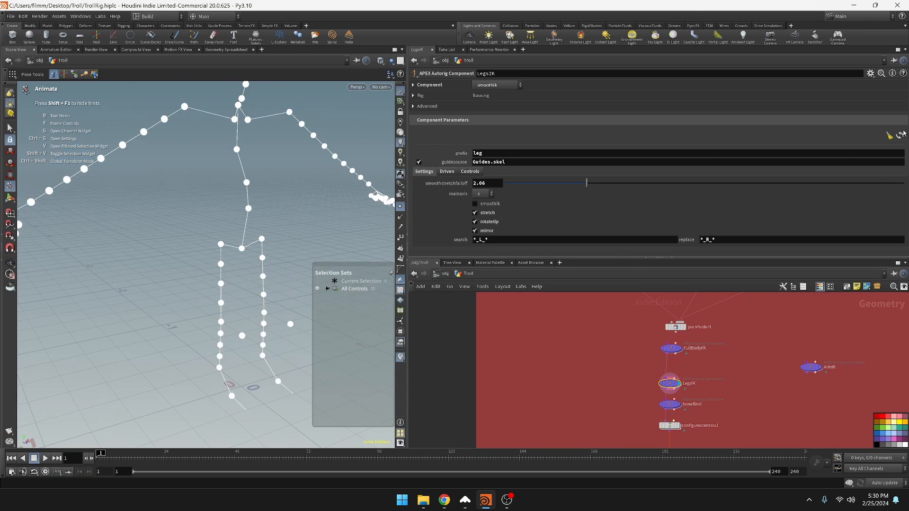
left_click(860, 156)
left_click(679, 405)
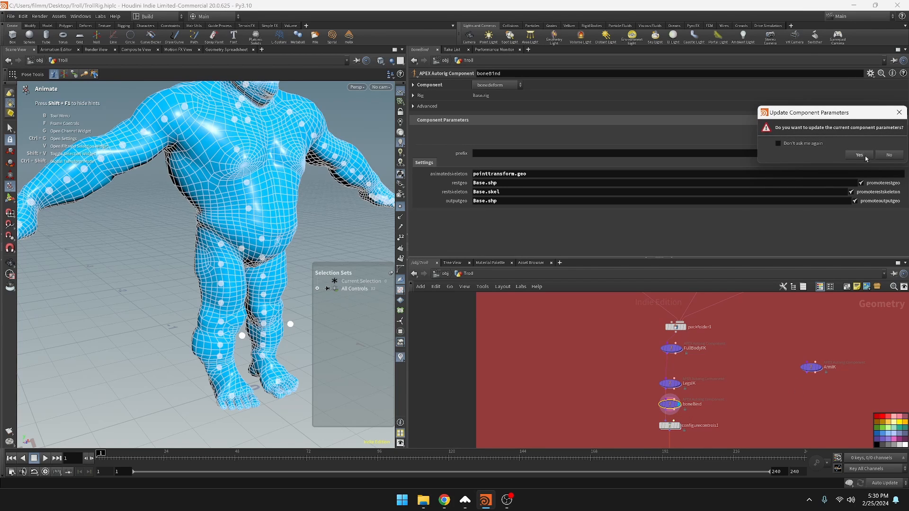
left_click(864, 157)
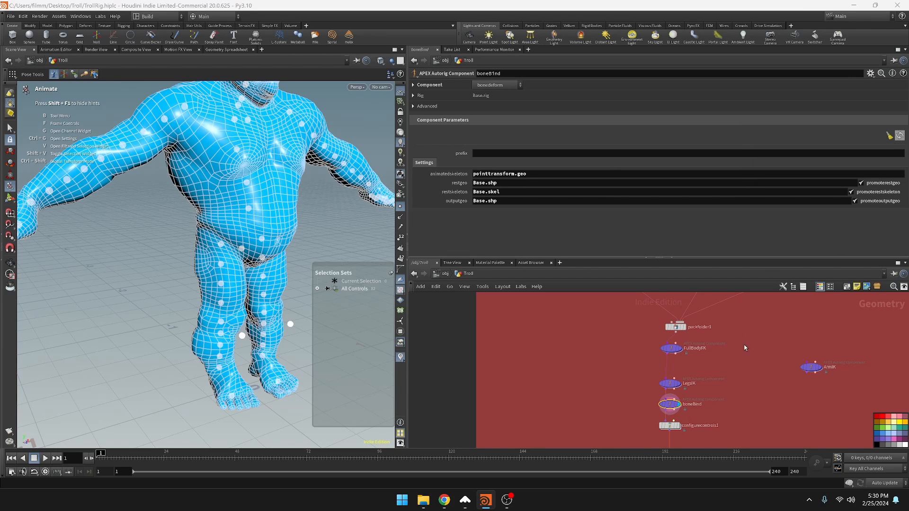
Display the result of the configurecontrols1 node and examine the full troll with its foot and knee controls
left_click(680, 429)
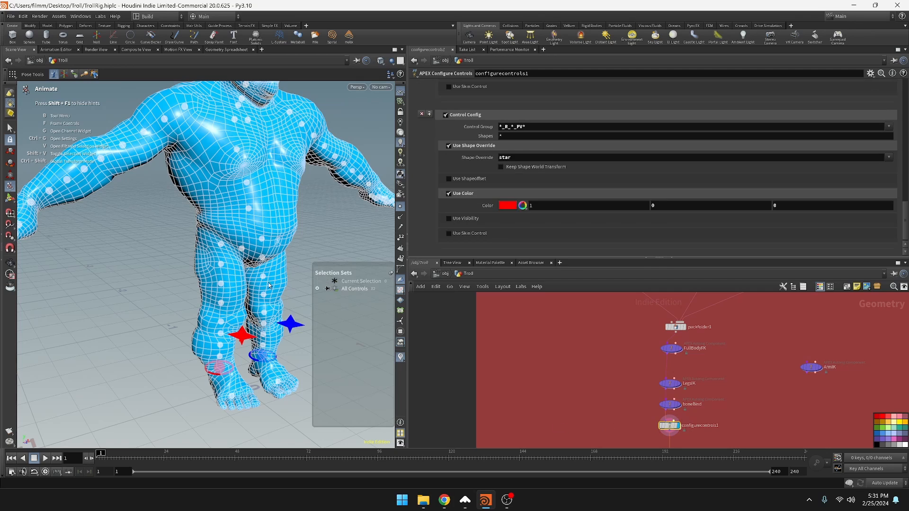
scroll(289, 249, "up", 3)
scroll(290, 250, "down", 5)
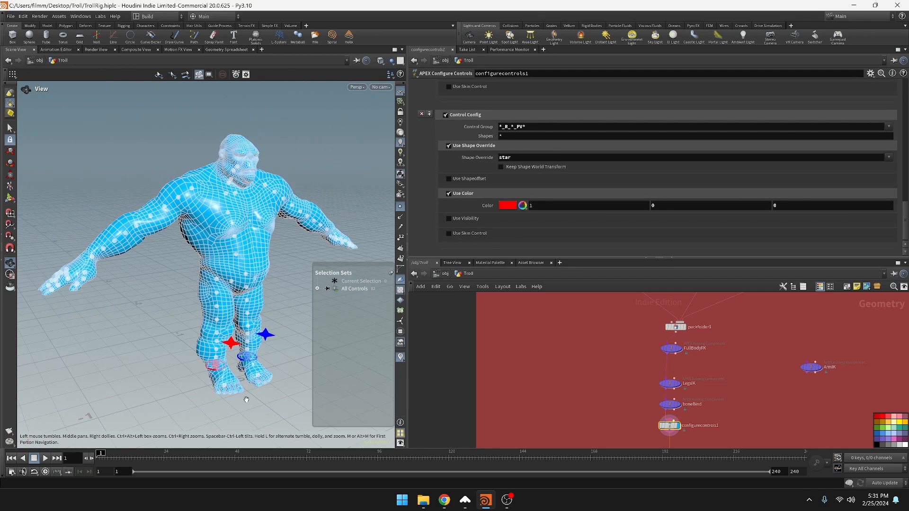
left_click_drag(265, 295, 242, 293, "alt")
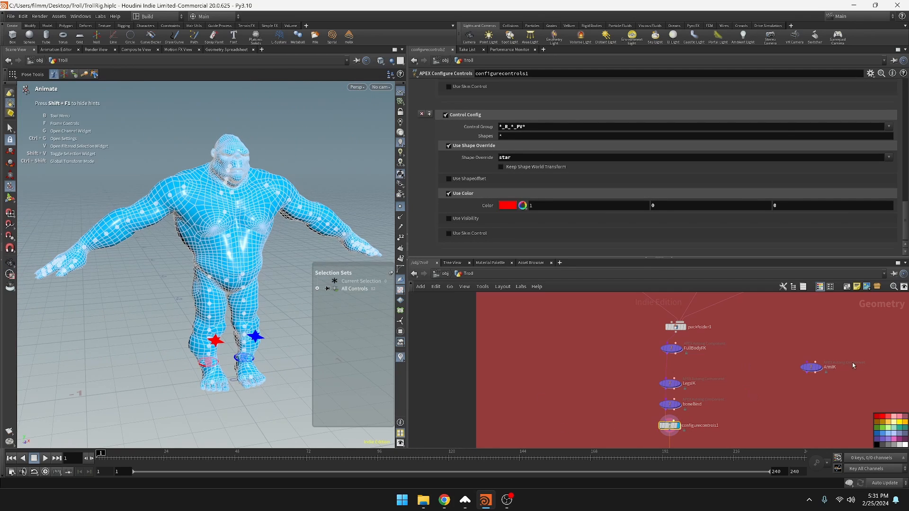
Move the disconnected ArmIK node closer to the autorig chain, beside FullBodyFK and LegsIK, and save the scene
left_click(815, 369)
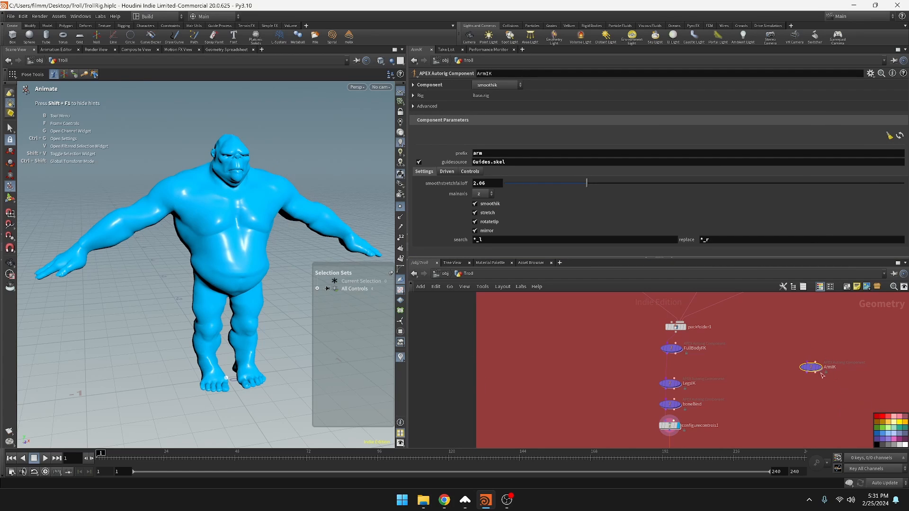
left_click_drag(813, 372, 751, 363)
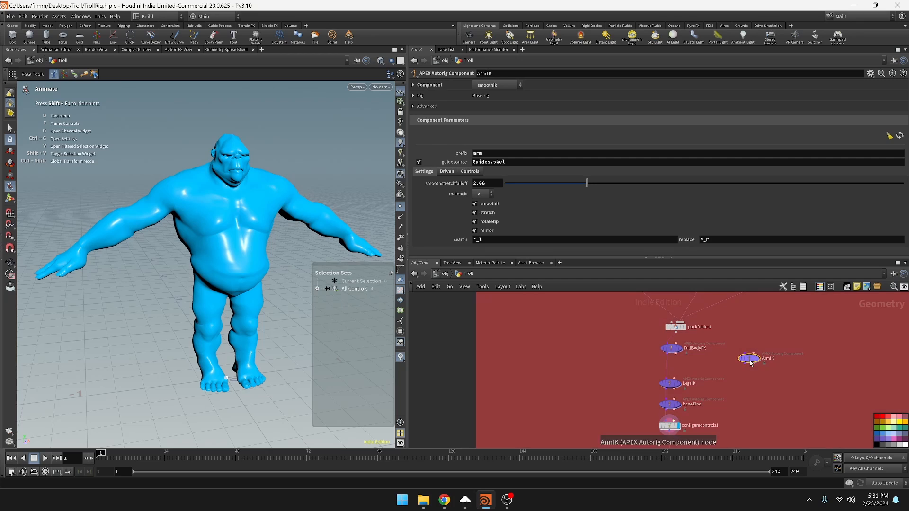
key("ctrl+s")
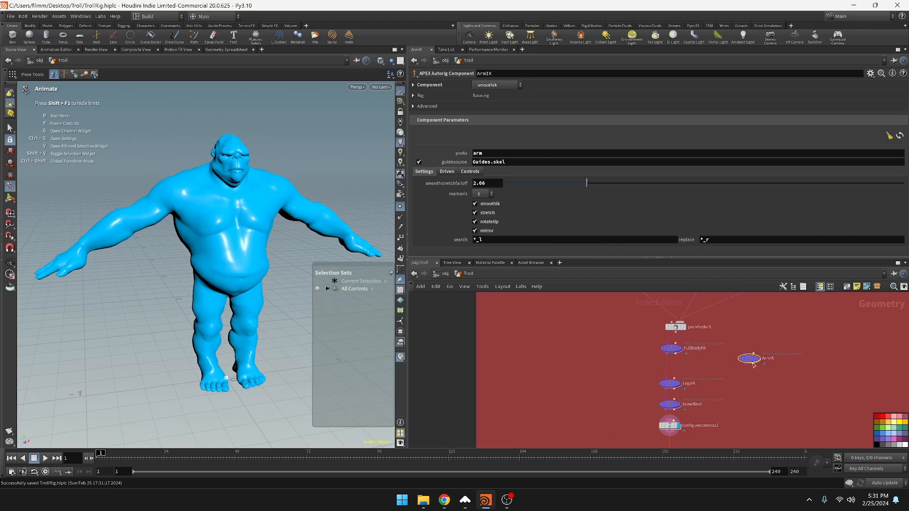
mouse_move(751, 363)
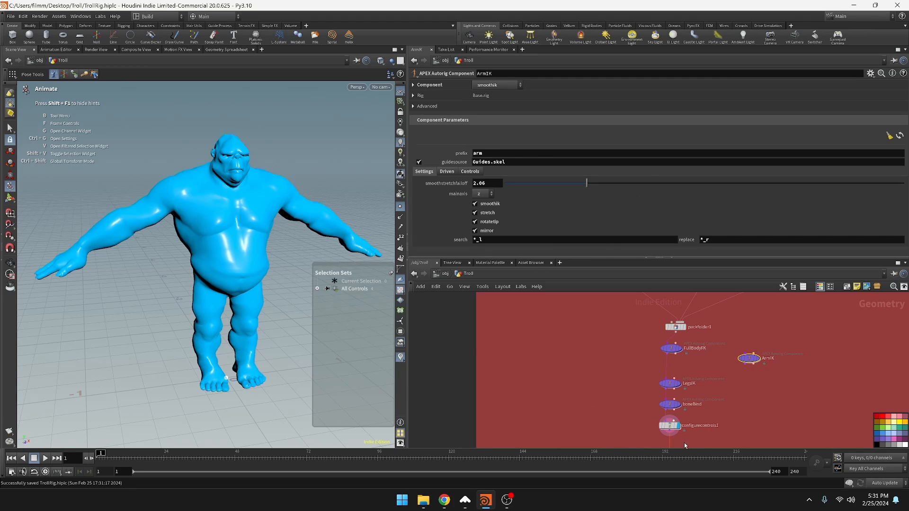